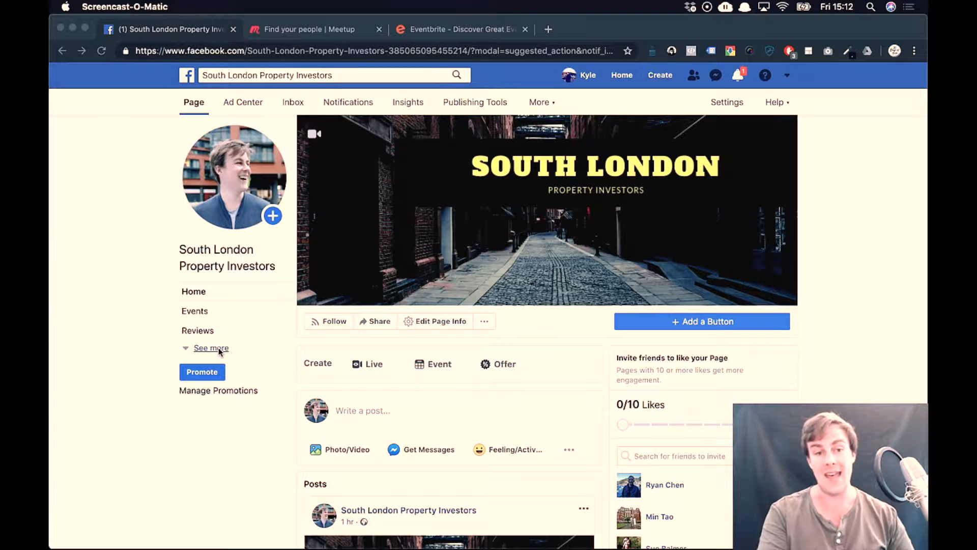
Switch from the Facebook page to the Meetup site and open its Explore page of events.
left_click(76, 308)
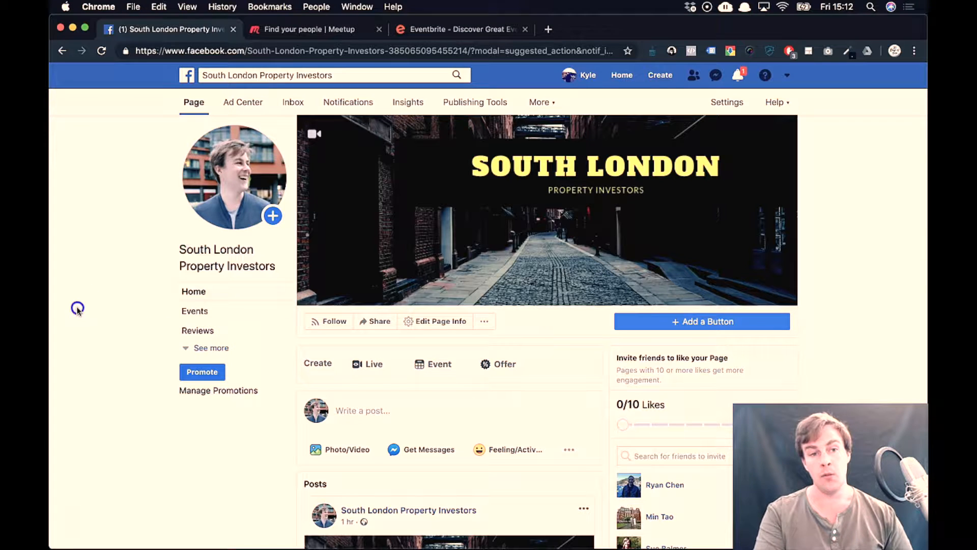
left_click(288, 29)
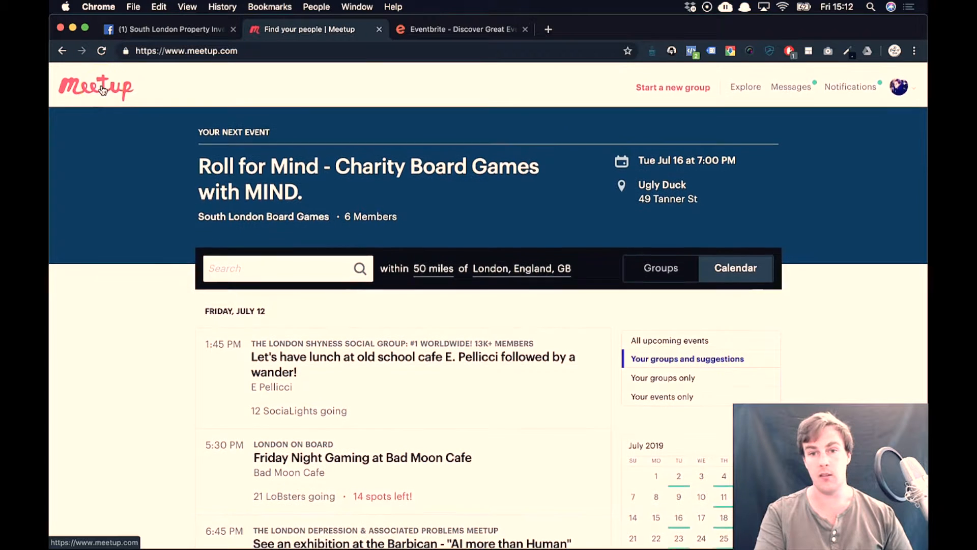
left_click(736, 83)
left_click(185, 187)
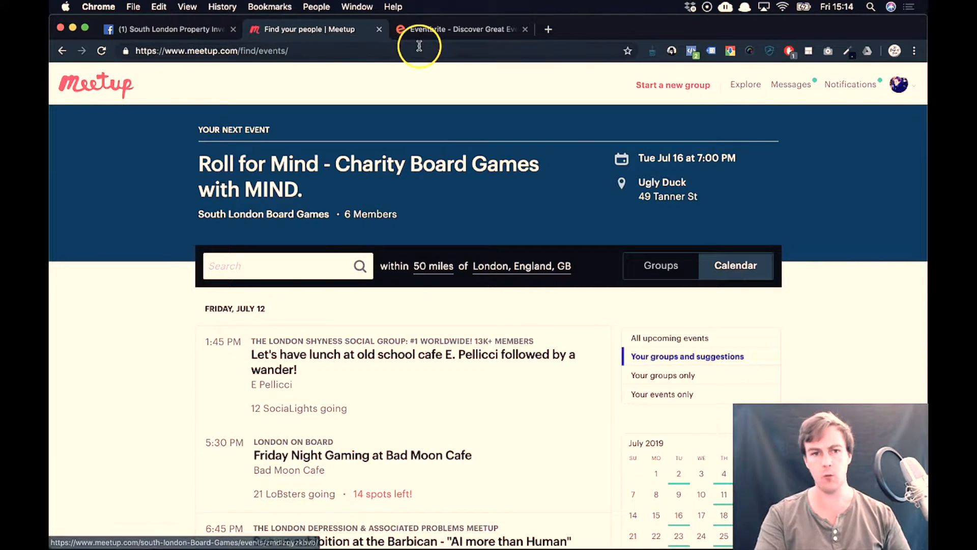
left_click(183, 51)
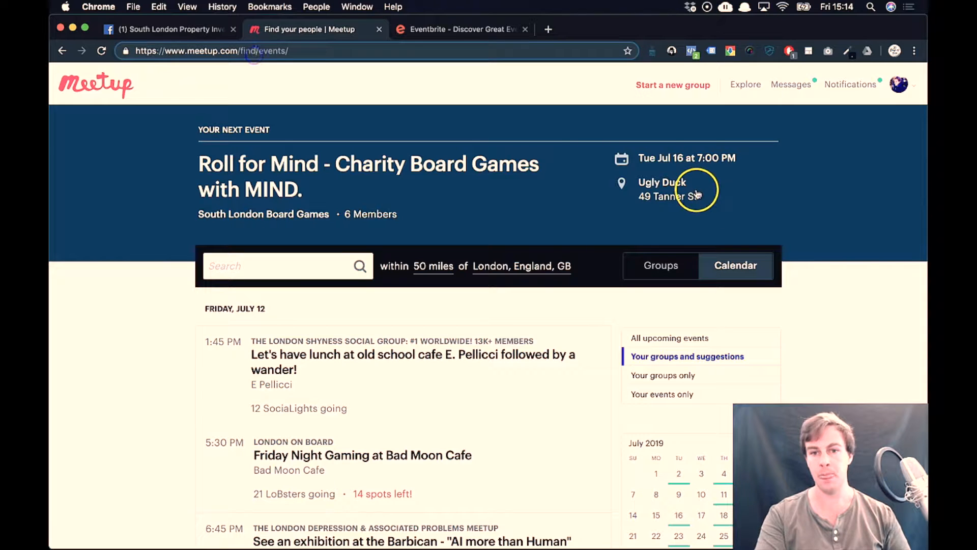
Open the page for starting a new Meetup group, and bring up the Explore page in a separate tab.
left_click(675, 84)
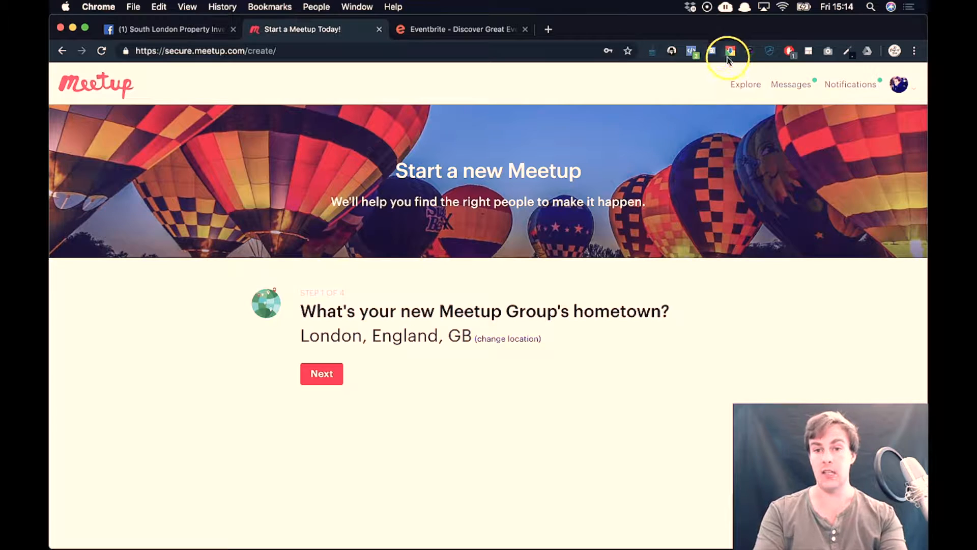
right_click(748, 94)
left_click(763, 94)
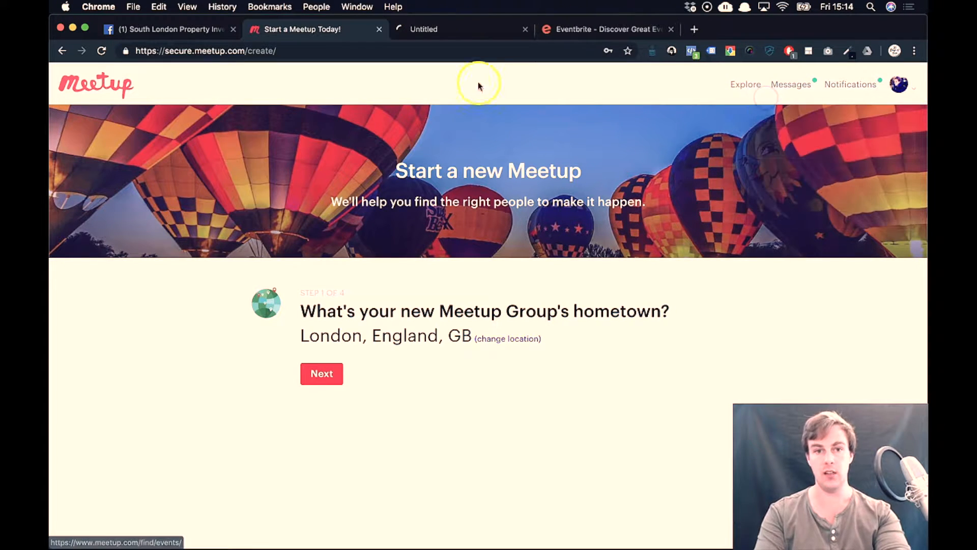
left_click(417, 31)
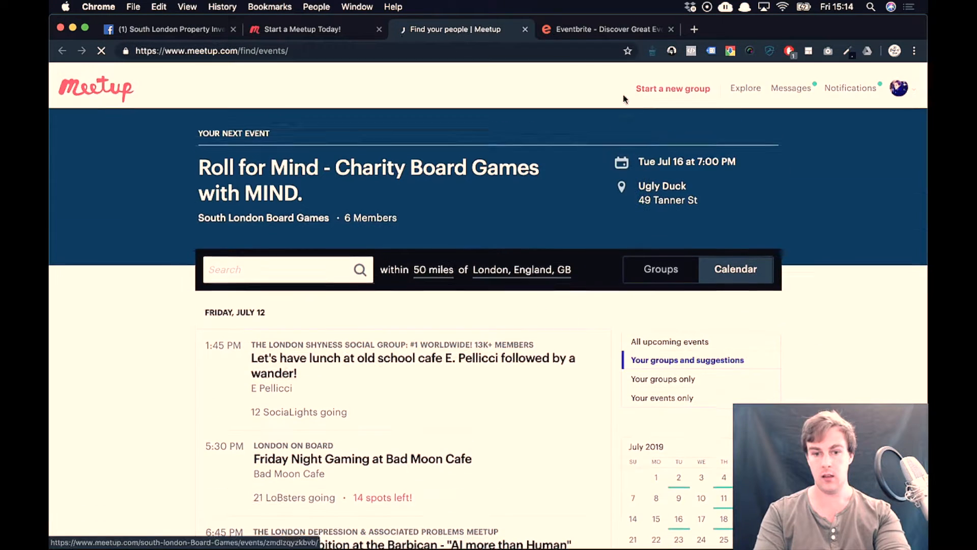
Enter "property investment ." as the search text for Meetup events.
left_click(298, 266)
left_click(296, 261)
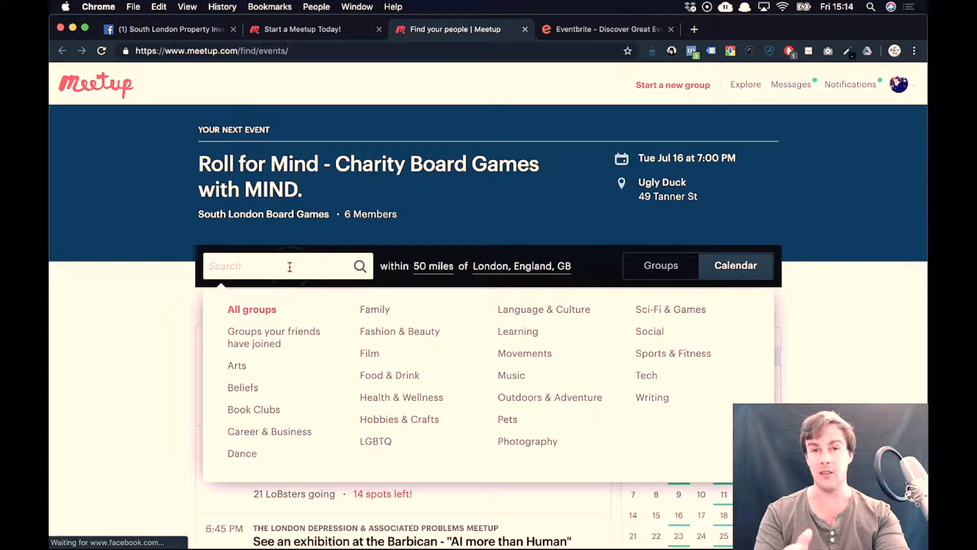
left_click(238, 266)
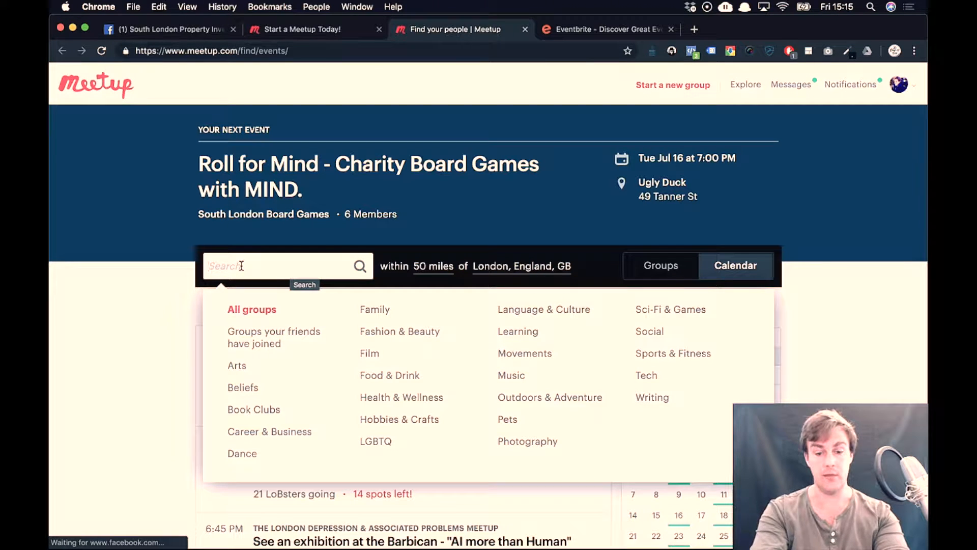
type("po")
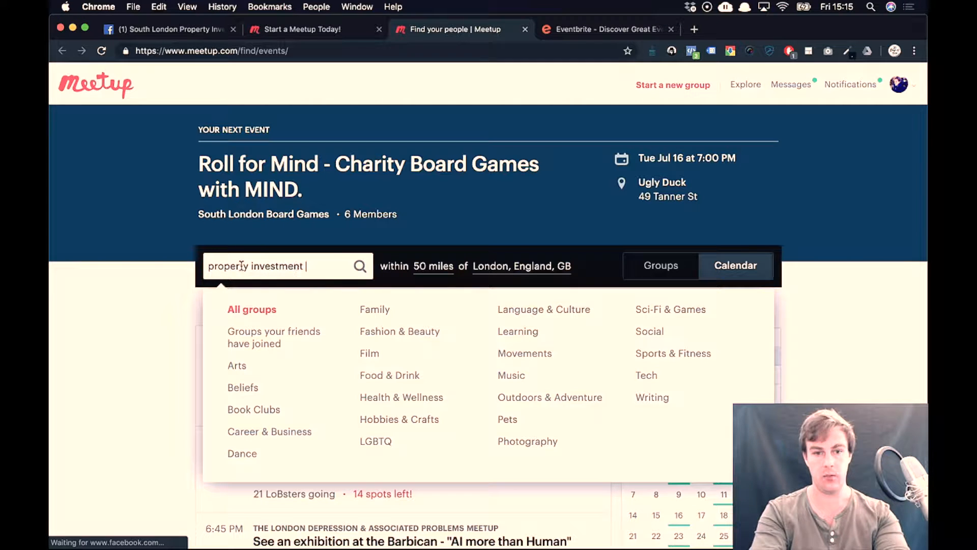
Limit the event search to within 5 miles of London and glance over the results.
left_click(427, 270)
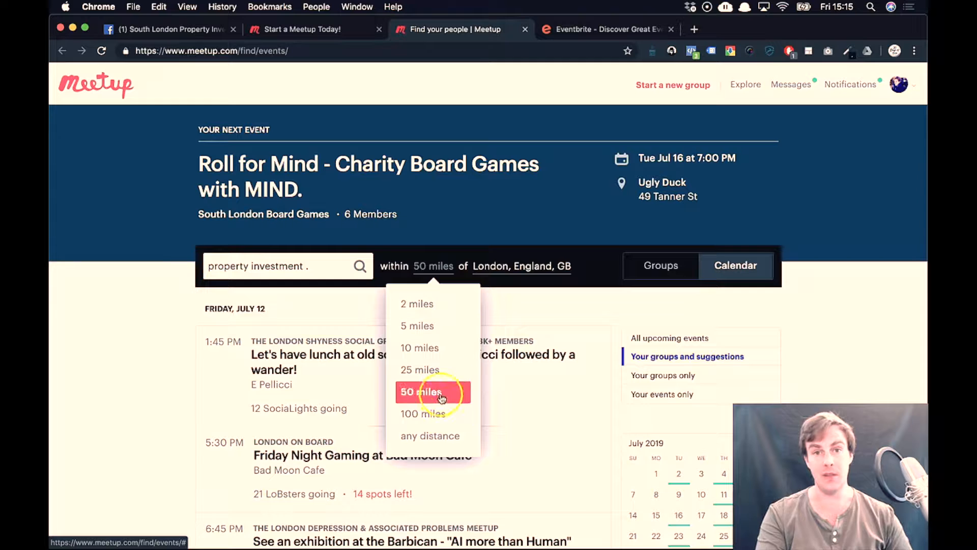
left_click(433, 390)
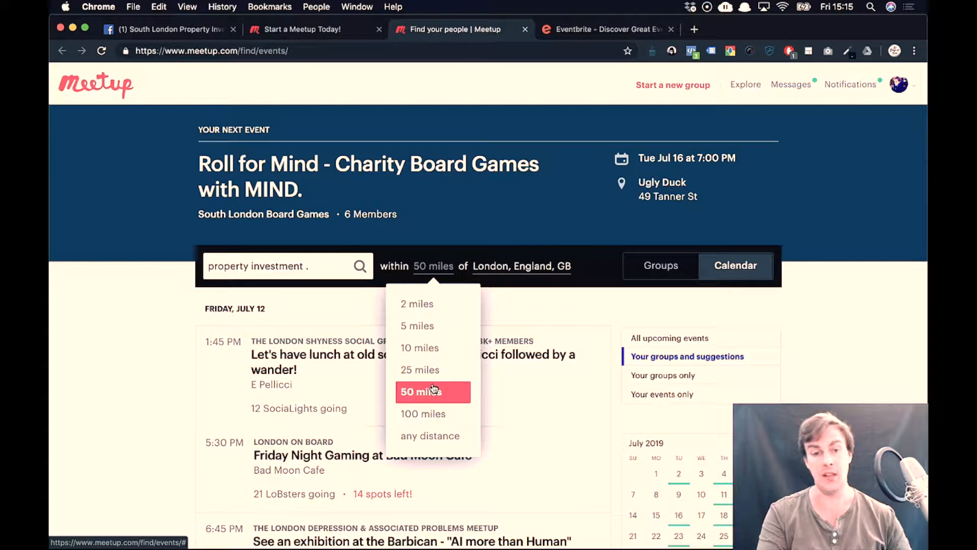
left_click(416, 332)
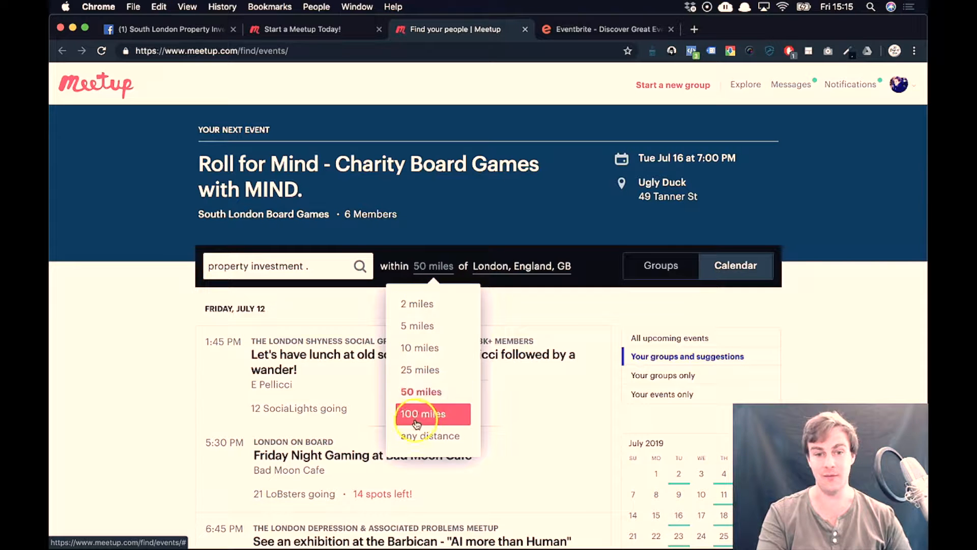
left_click(414, 324)
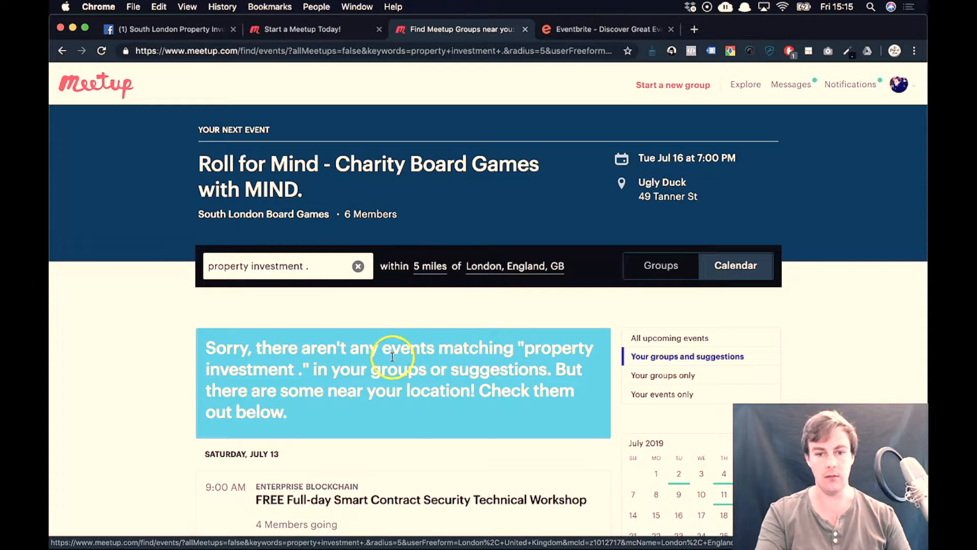
scroll(392, 393, "down", 4)
scroll(392, 392, "up", 4)
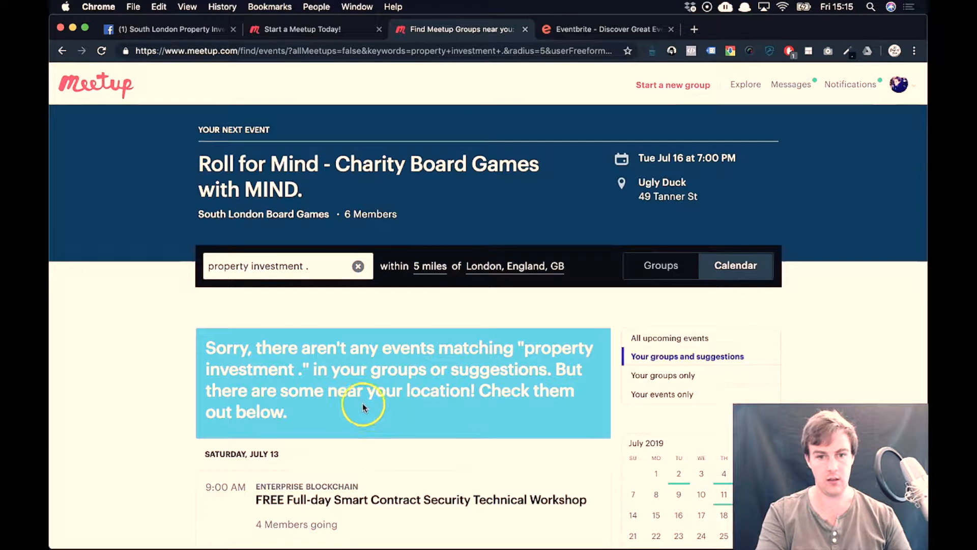
Narrow the event search distance to 2 miles of London.
left_click(425, 265)
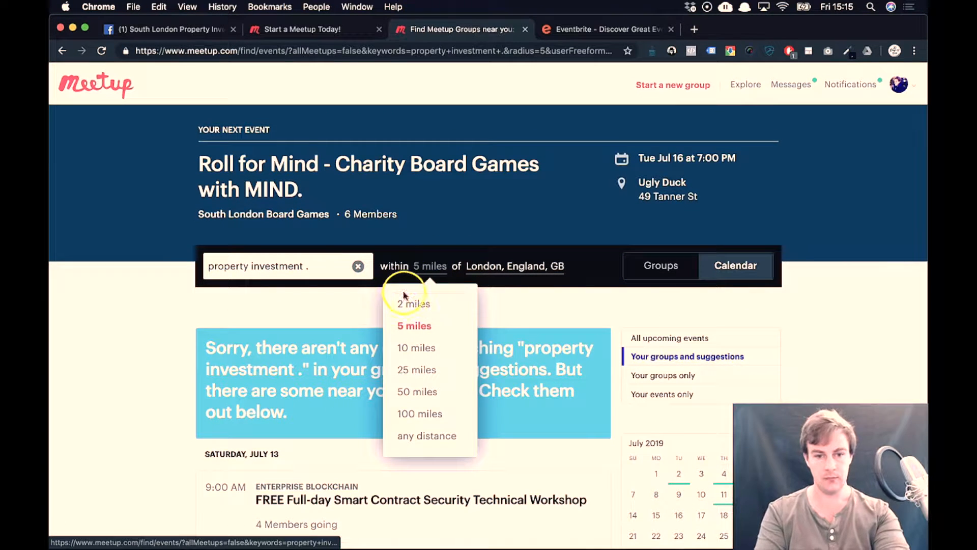
left_click(420, 306)
left_click(433, 266)
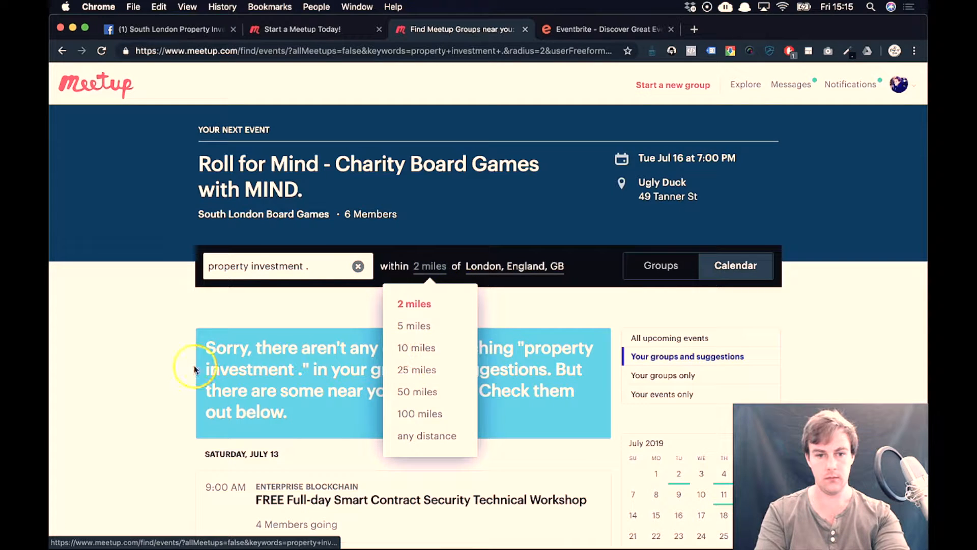
left_click(182, 366)
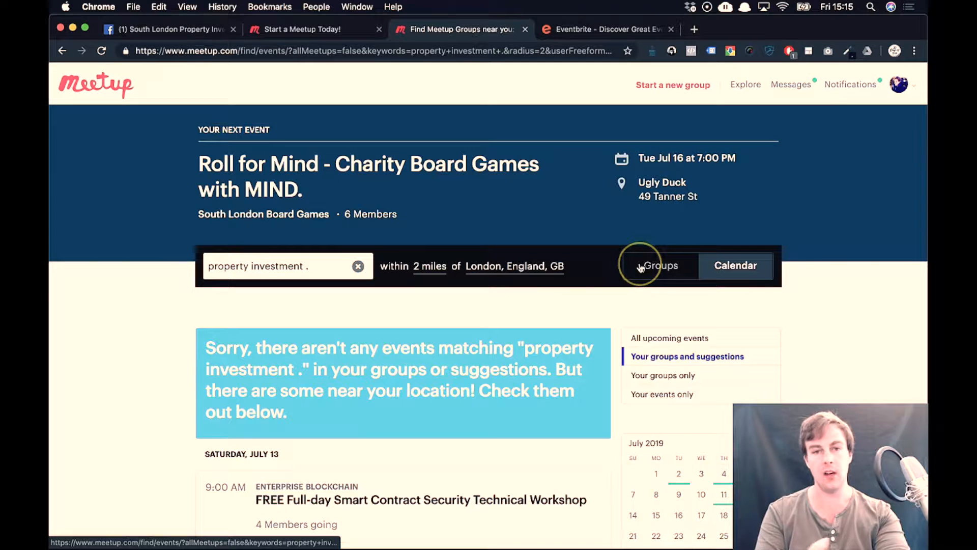
left_click(527, 230)
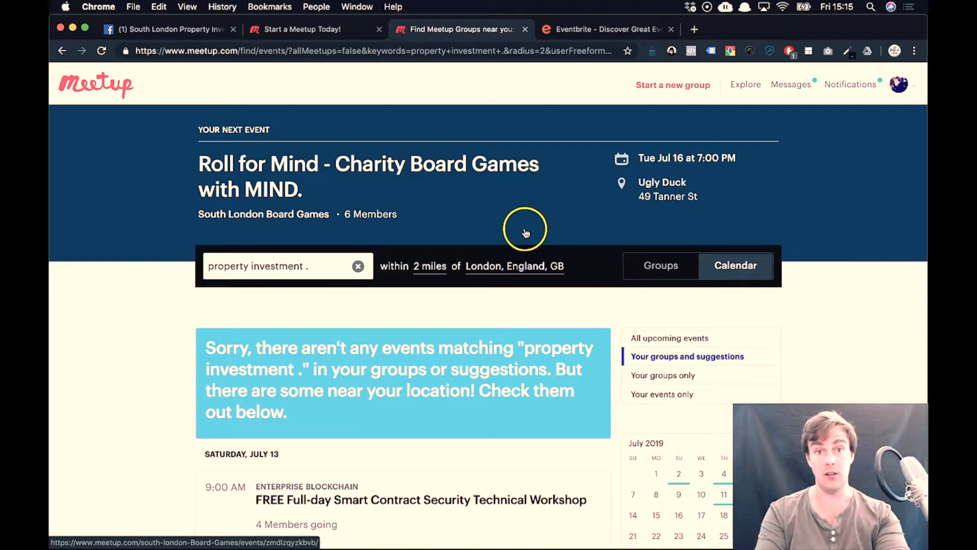
Examine the upcoming property investment events near London, noting their hosts, dates and attendance.
scroll(527, 232, "down", 5)
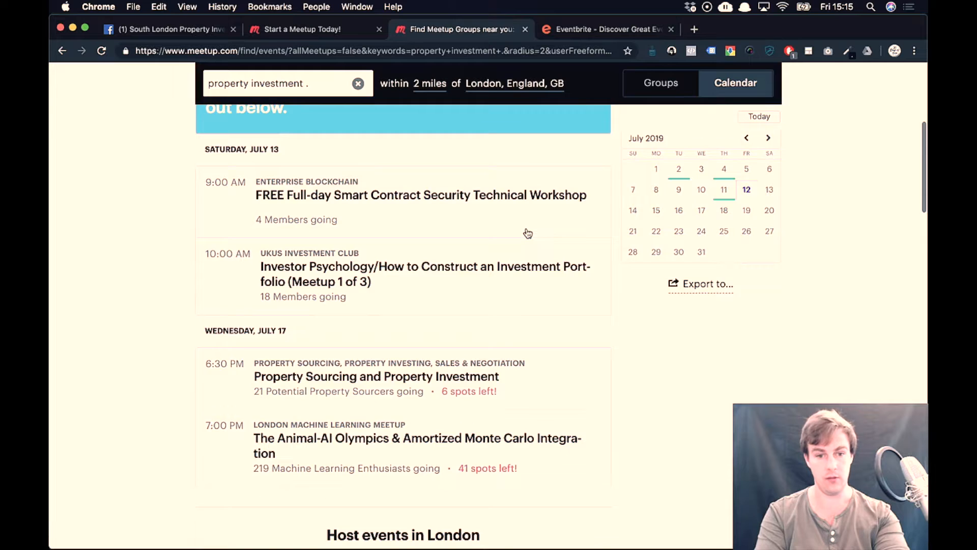
scroll(528, 232, "down", 6)
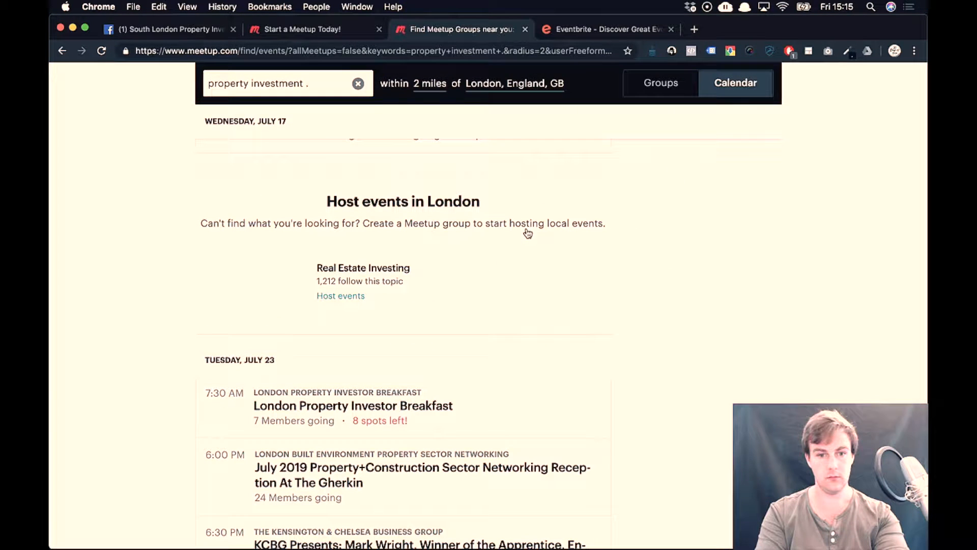
scroll(528, 233, "up", 10)
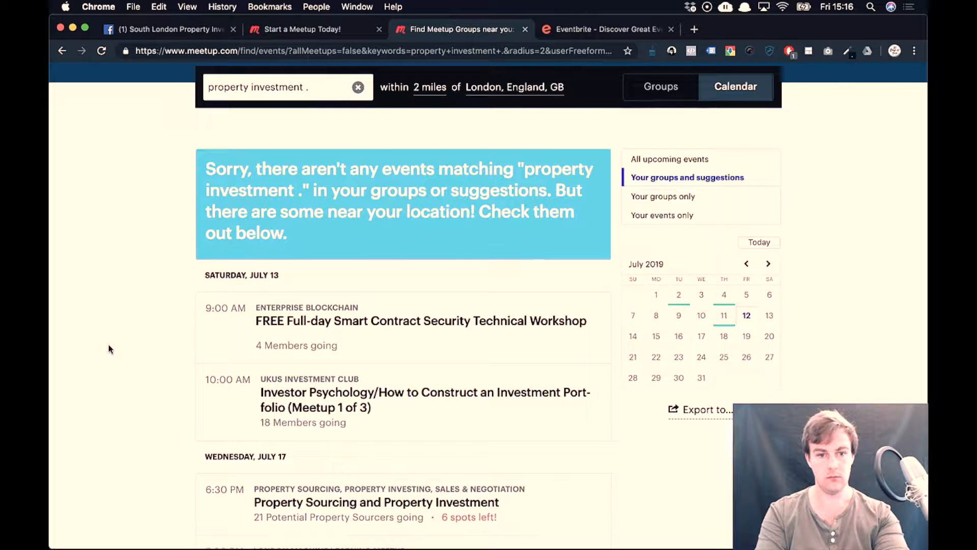
scroll(109, 349, "up", 5)
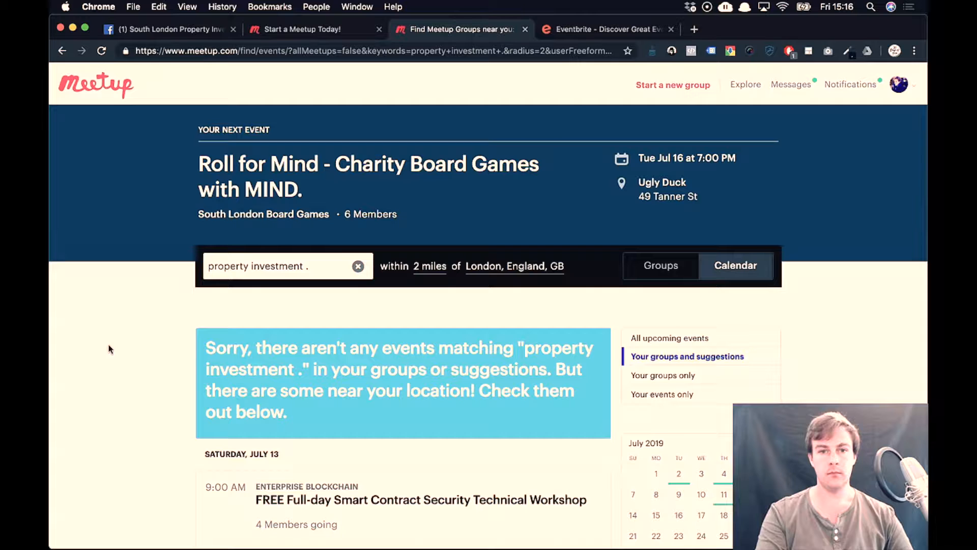
scroll(109, 349, "down", 2)
scroll(280, 346, "down", 3)
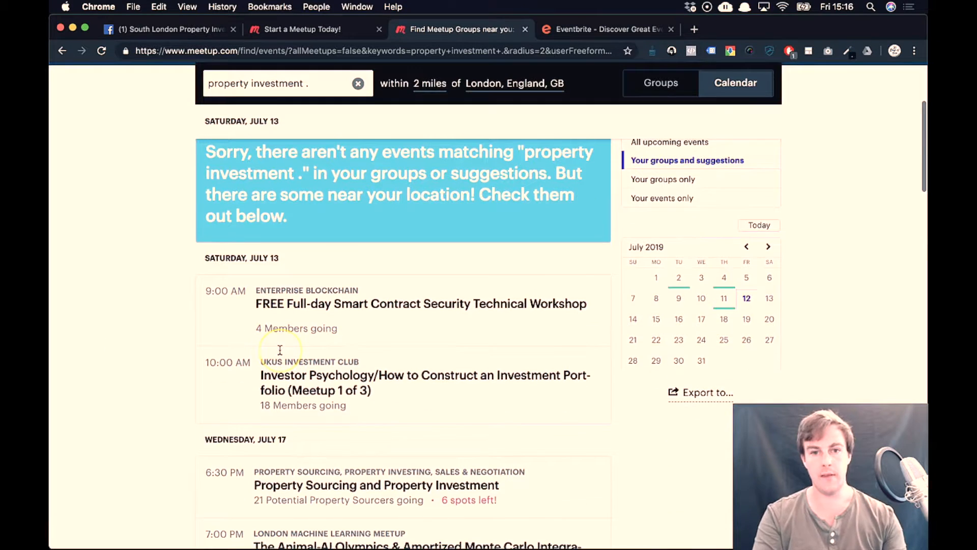
scroll(280, 349, "up", 1)
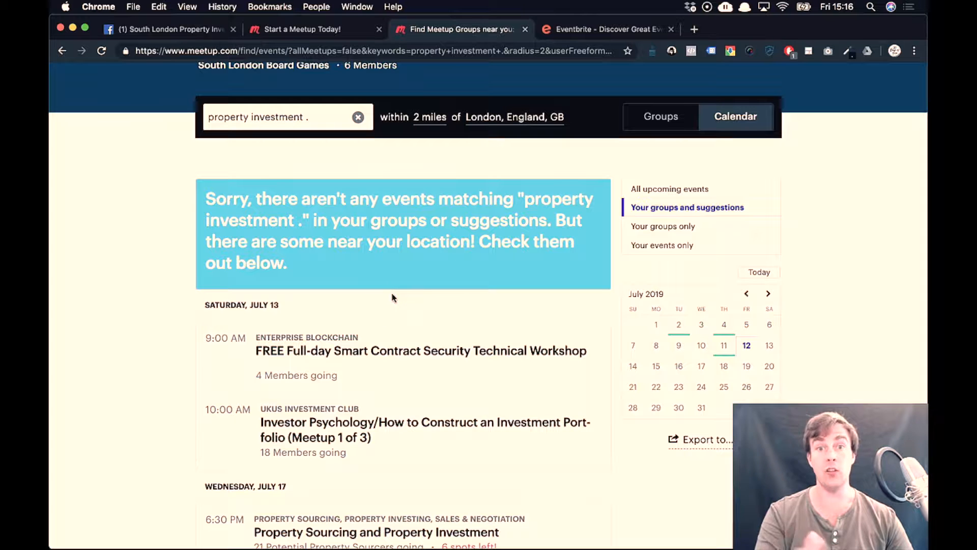
scroll(351, 297, "down", 1)
scroll(219, 330, "down", 2)
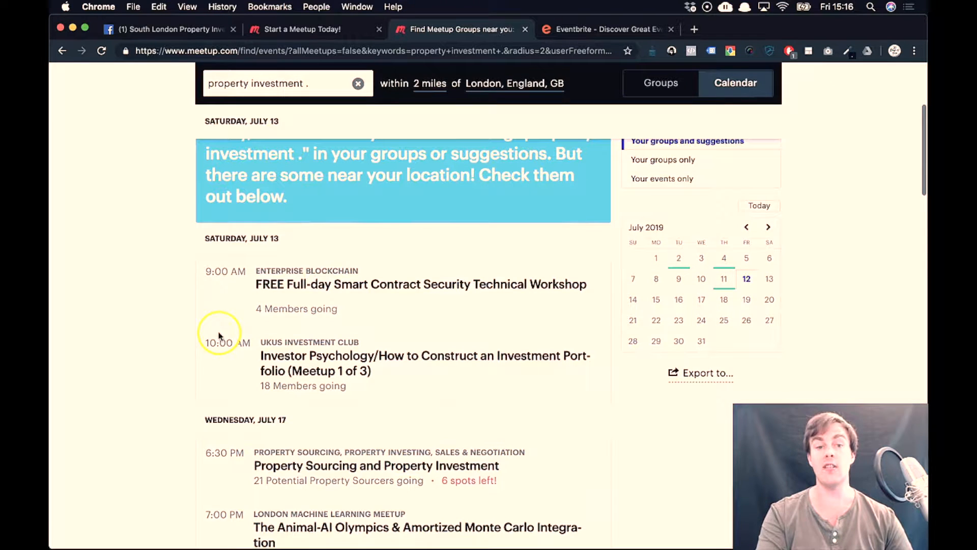
scroll(131, 418, "down", 1)
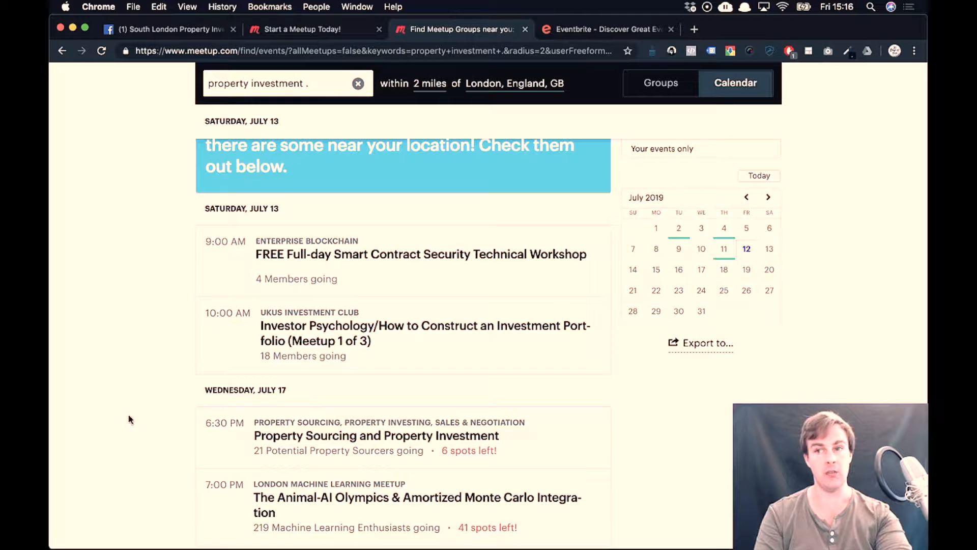
scroll(130, 418, "down", 1)
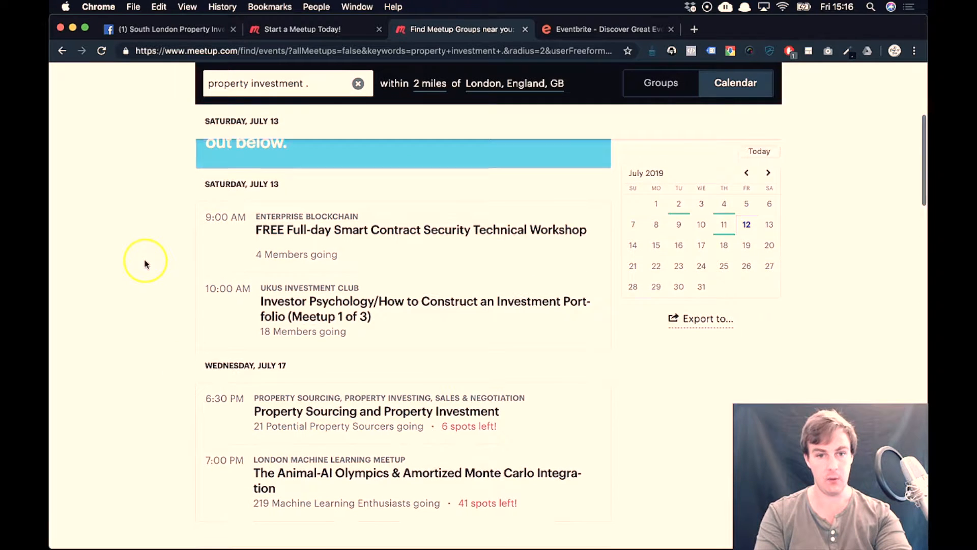
scroll(306, 219, "down", 2)
scroll(373, 288, "down", 1)
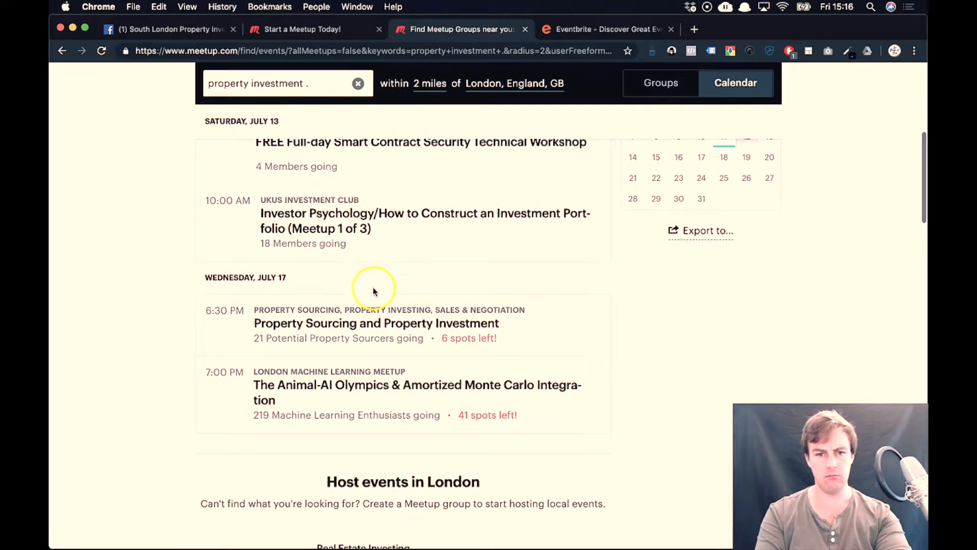
scroll(173, 245, "up", 4)
scroll(173, 244, "down", 5)
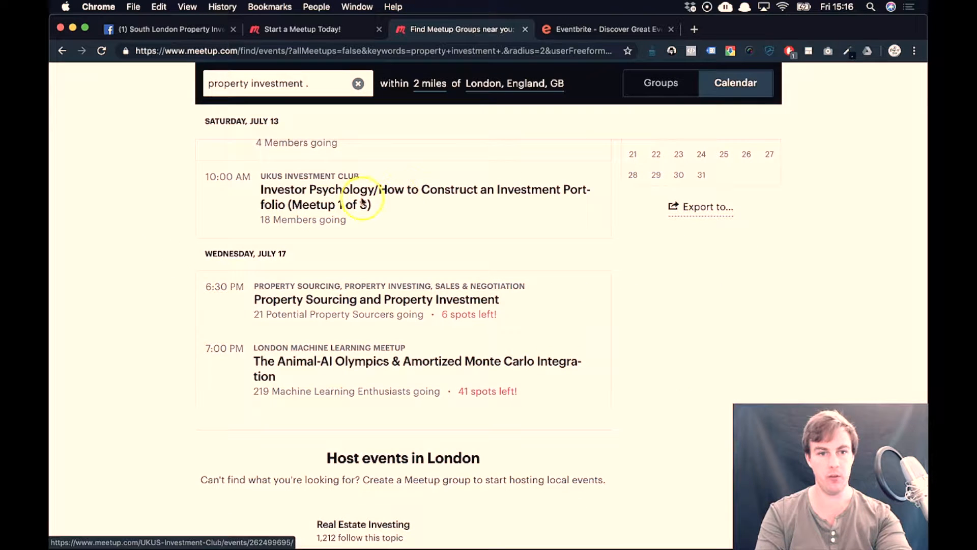
Open the "Investor Psychology/How to Construct an Investment Portfolio (Meetup 1 of 3)" event in a new tab and review its details and attendees.
right_click(312, 205)
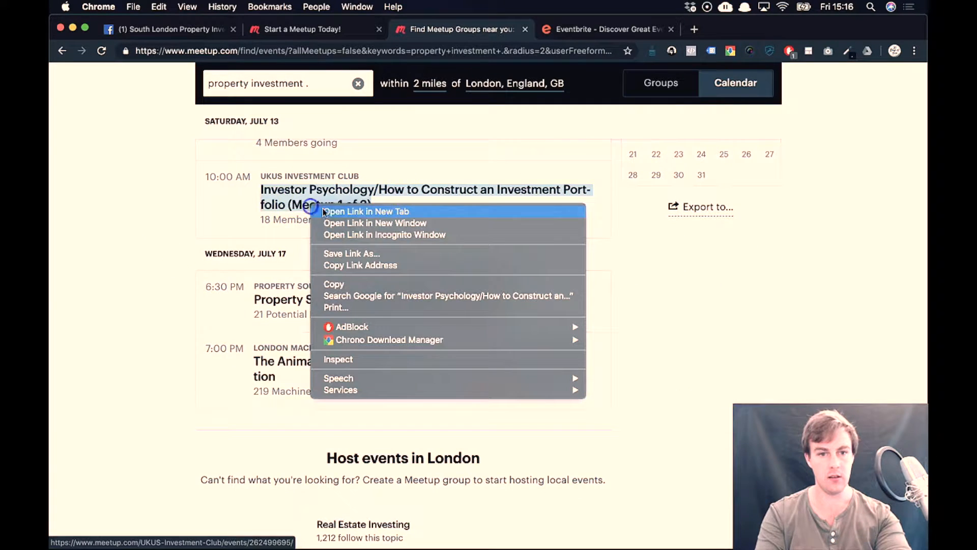
left_click(334, 212)
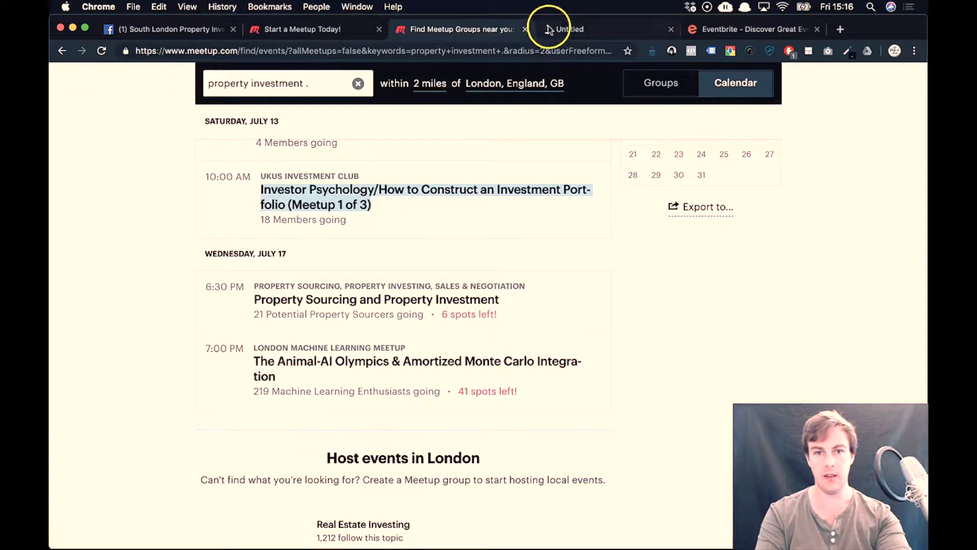
left_click(564, 30)
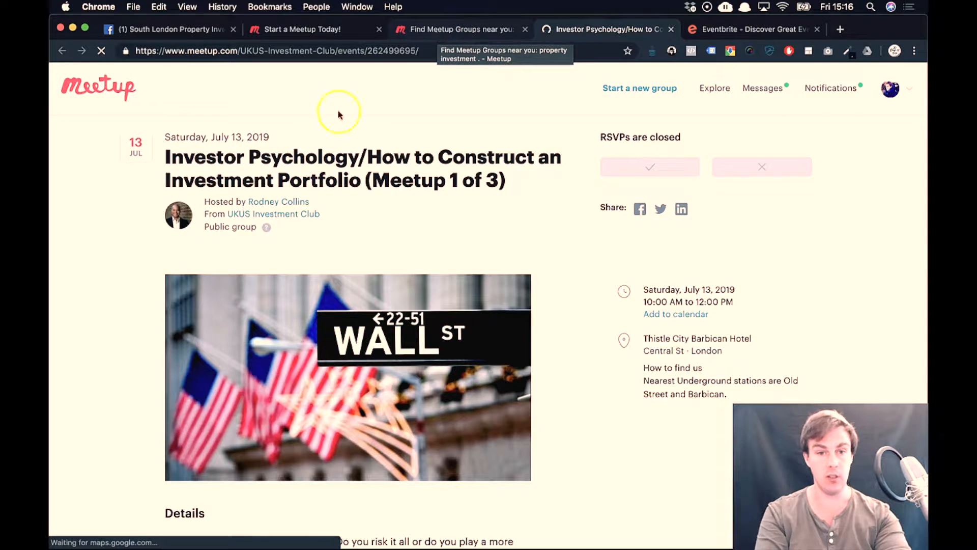
scroll(392, 224, "down", 5)
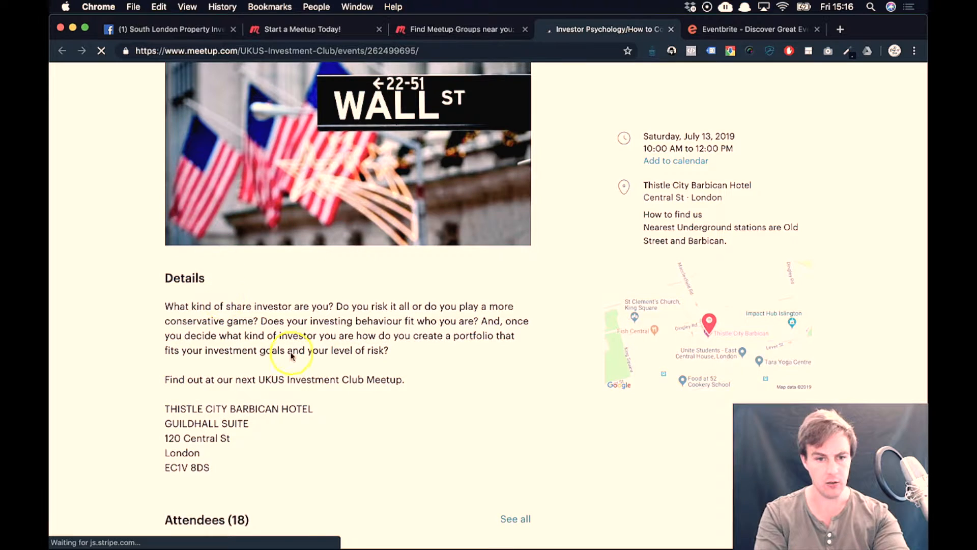
scroll(295, 356, "down", 2)
scroll(295, 356, "down", 5)
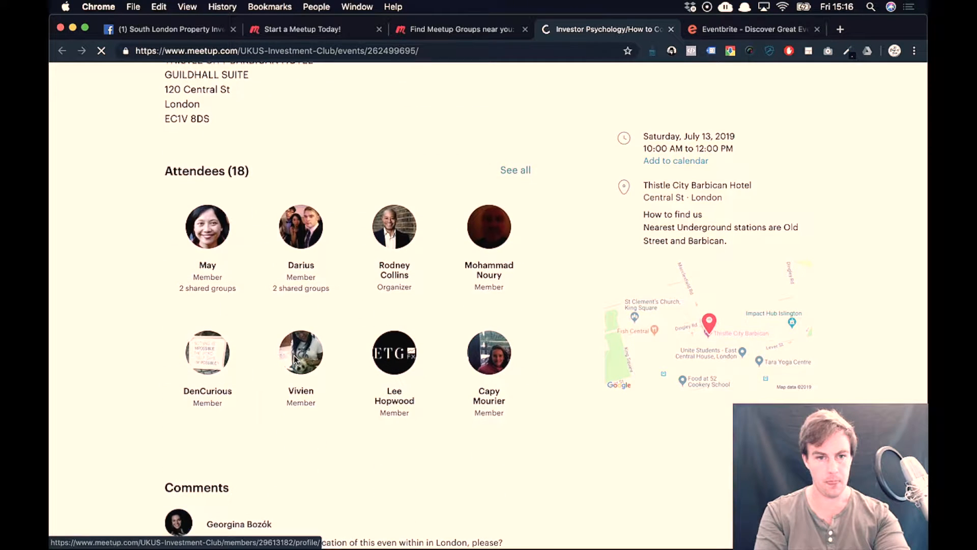
Check the UKUS Investment Club's group page and membership from its event, and close that tab.
scroll(264, 331, "down", 3)
scroll(265, 333, "up", 15)
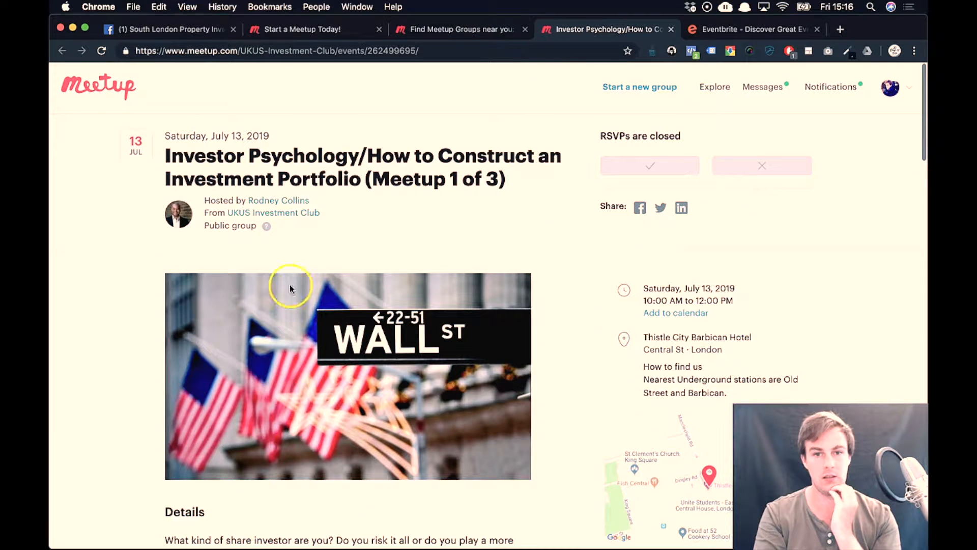
left_click(283, 214)
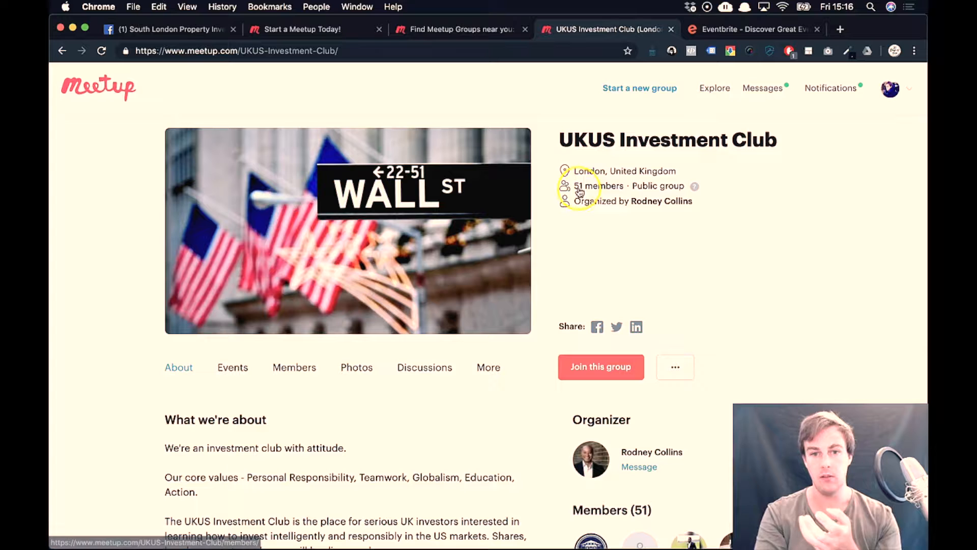
left_click(671, 29)
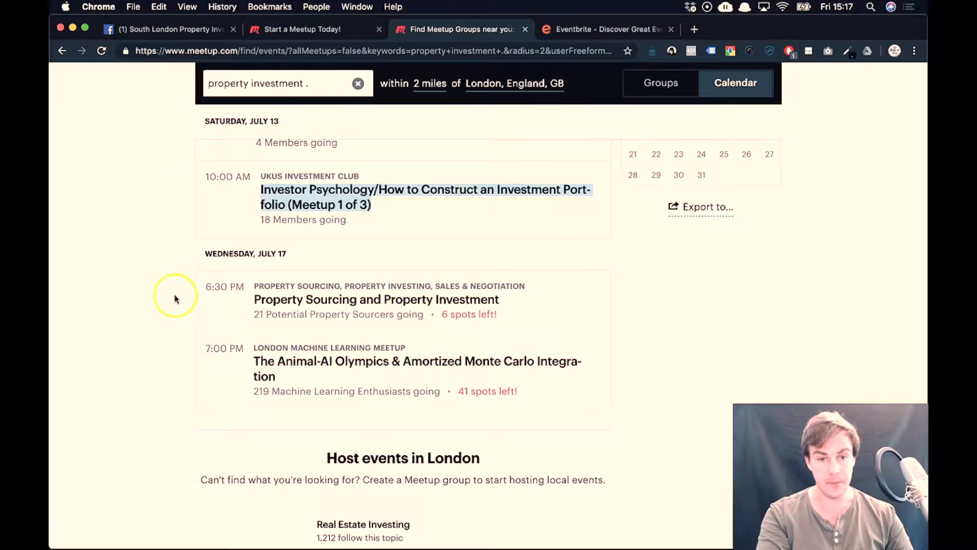
Look through the property investment events listed from July 17 onwards, comparing their hosts and attendance.
scroll(137, 345, "down", 3)
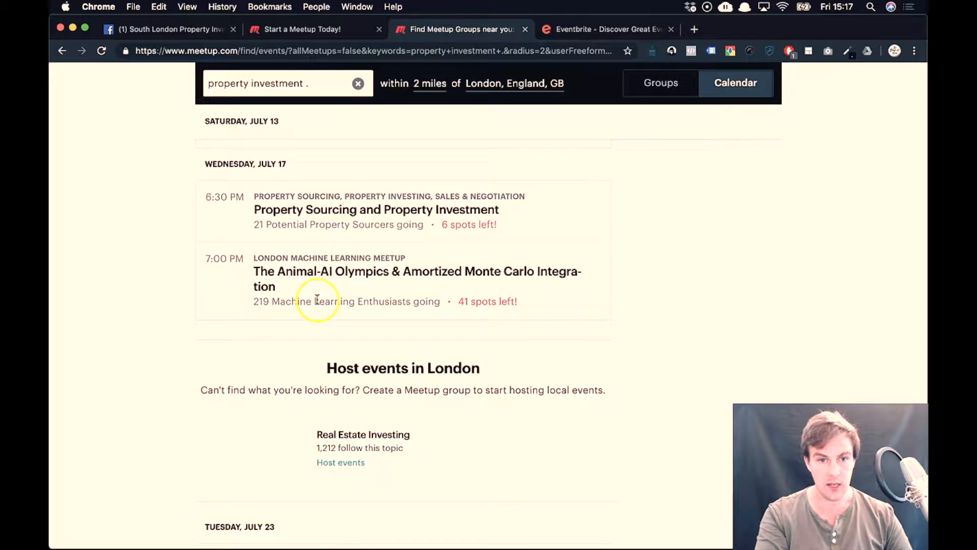
scroll(150, 330, "down", 2)
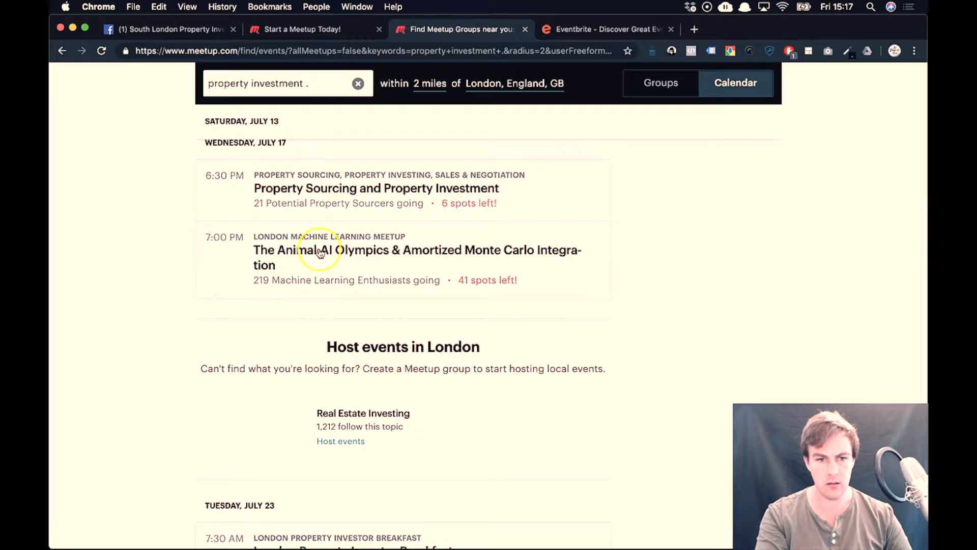
scroll(320, 253, "down", 5)
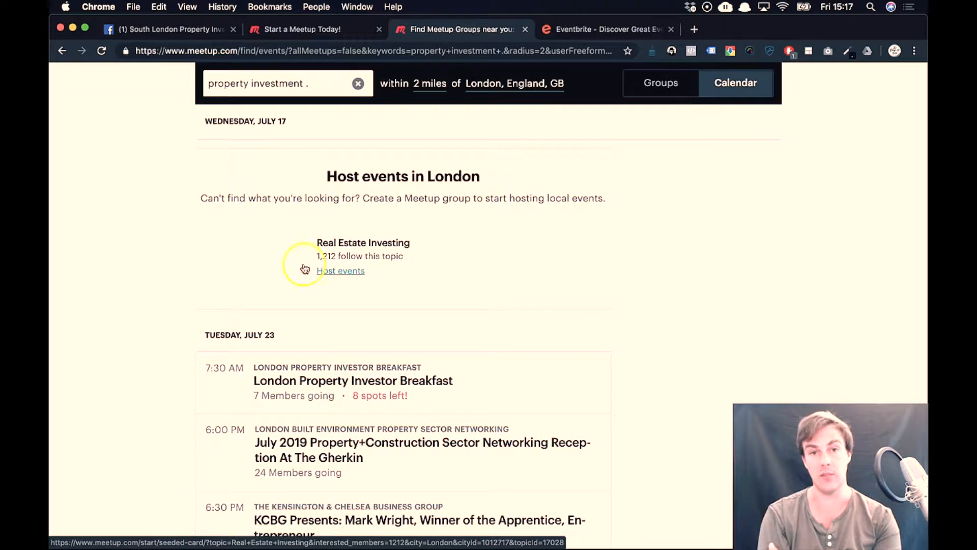
scroll(220, 287, "down", 2)
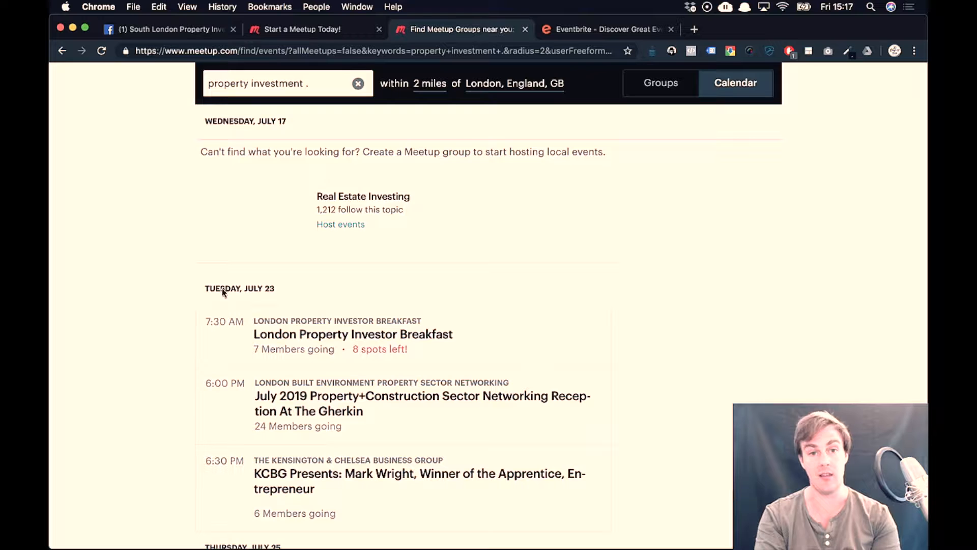
scroll(154, 299, "down", 2)
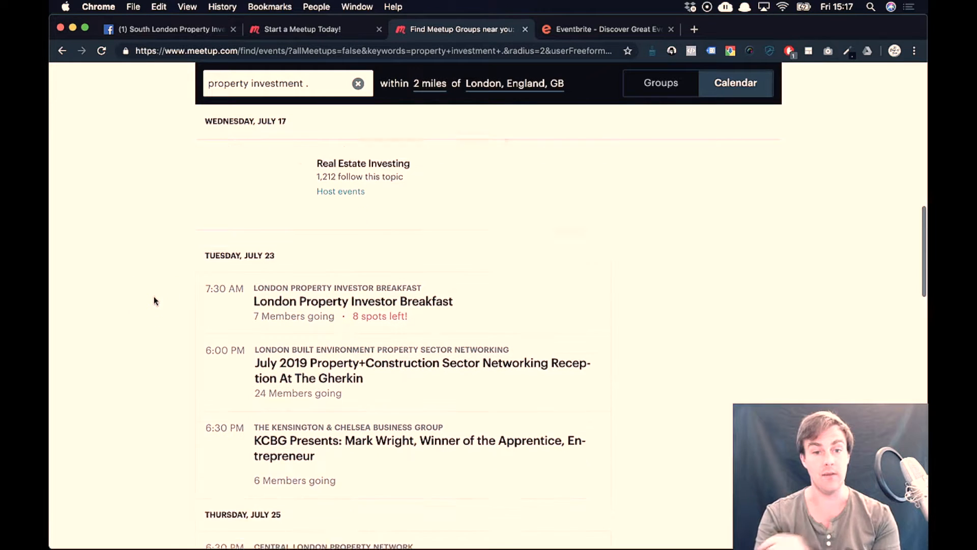
scroll(153, 299, "down", 2)
Open the London Property Investor Breakfast event on July 23 and review its description, schedule, price and attendees.
left_click(327, 242)
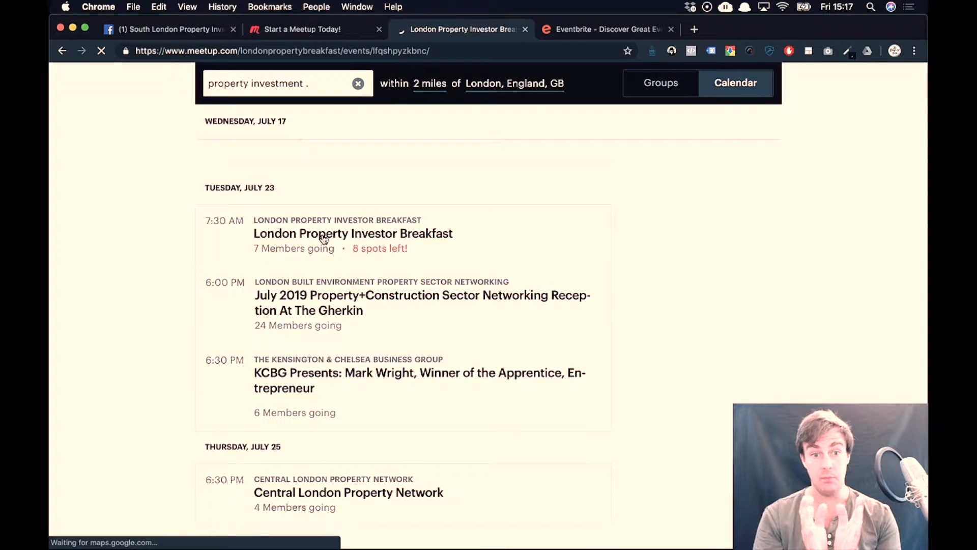
scroll(324, 239, "down", 1)
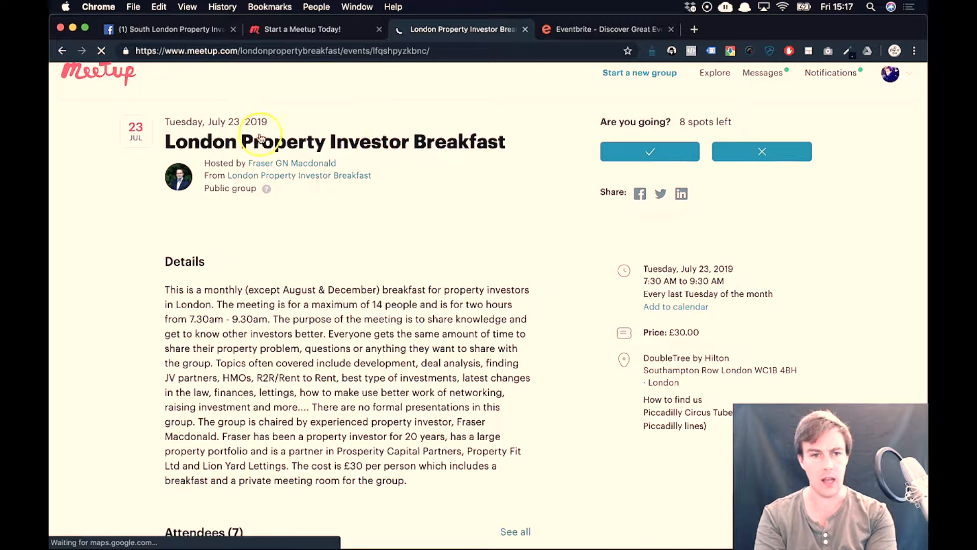
scroll(311, 185, "down", 1)
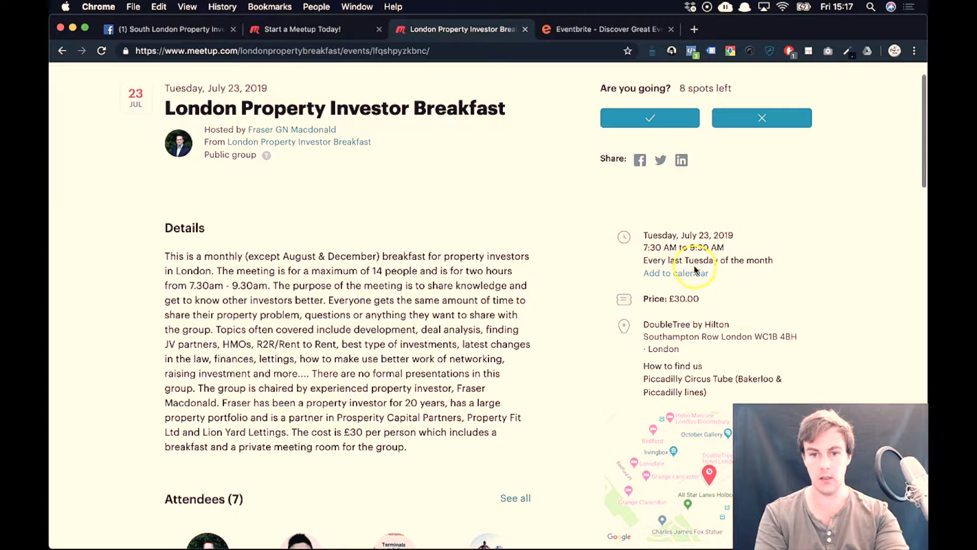
scroll(363, 284, "down", 1)
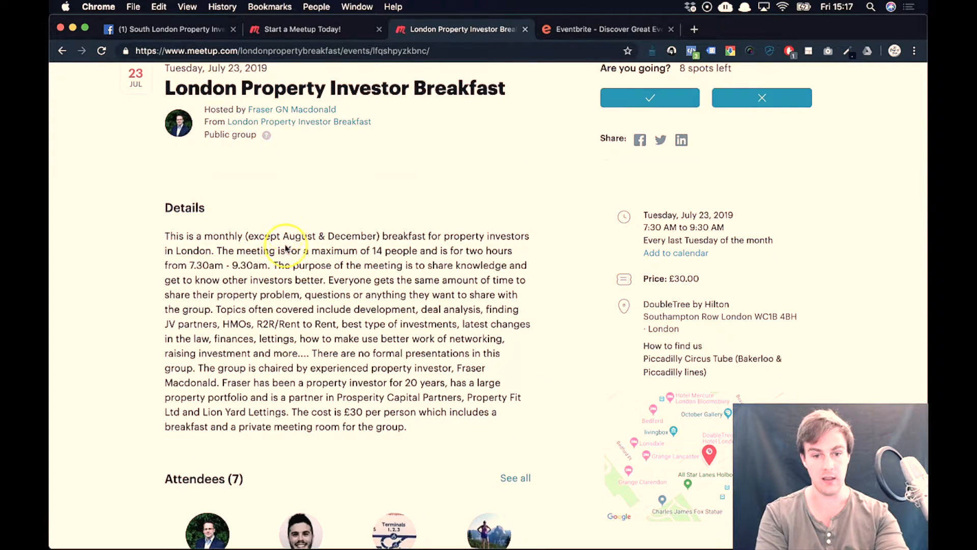
scroll(287, 249, "down", 5)
scroll(279, 246, "up", 4)
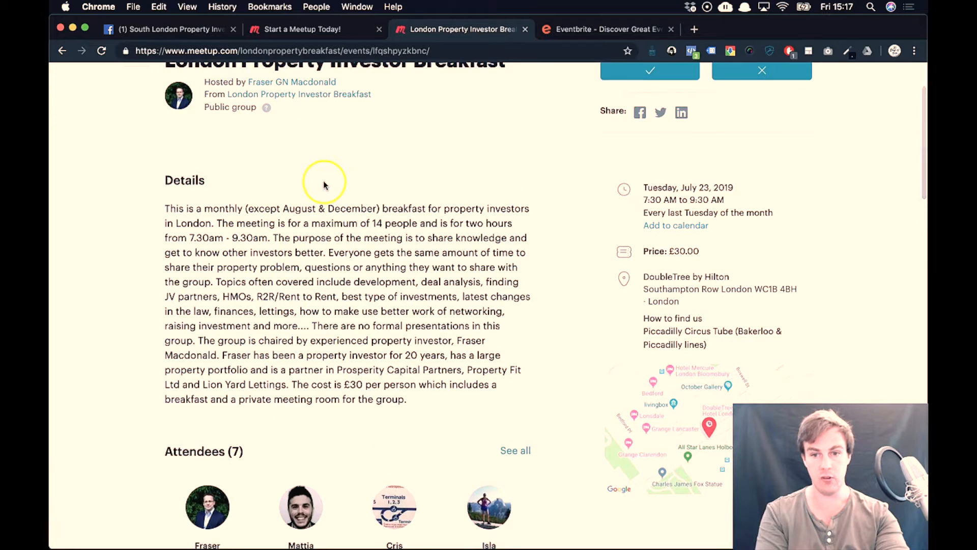
scroll(323, 181, "up", 1)
Open the London Property Investor Breakfast group page and examine its membership, description and upcoming events.
left_click(277, 131)
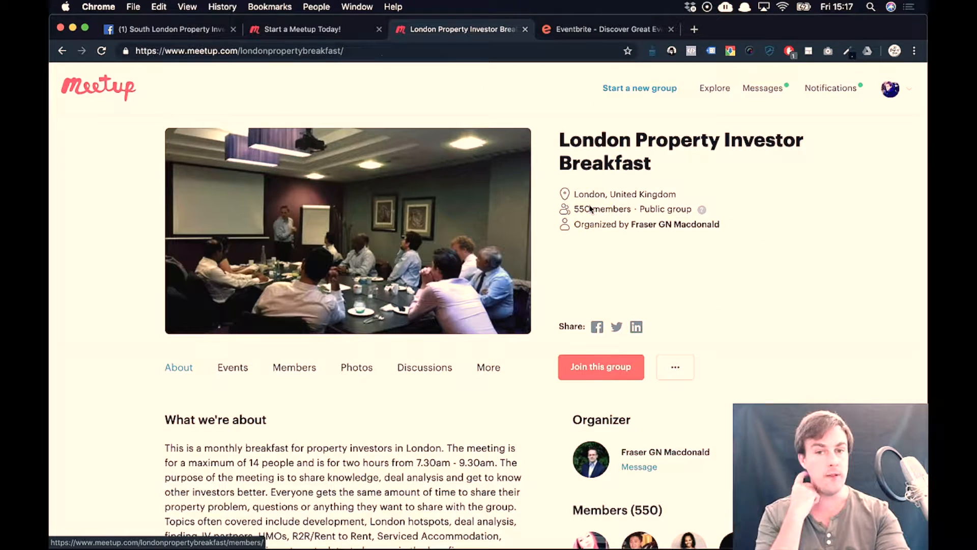
scroll(590, 208, "down", 1)
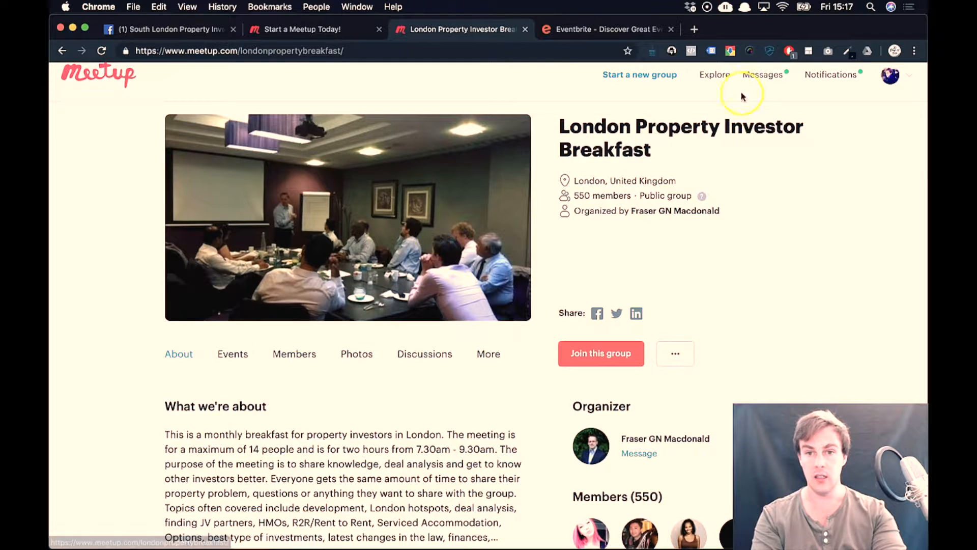
scroll(417, 336, "down", 5)
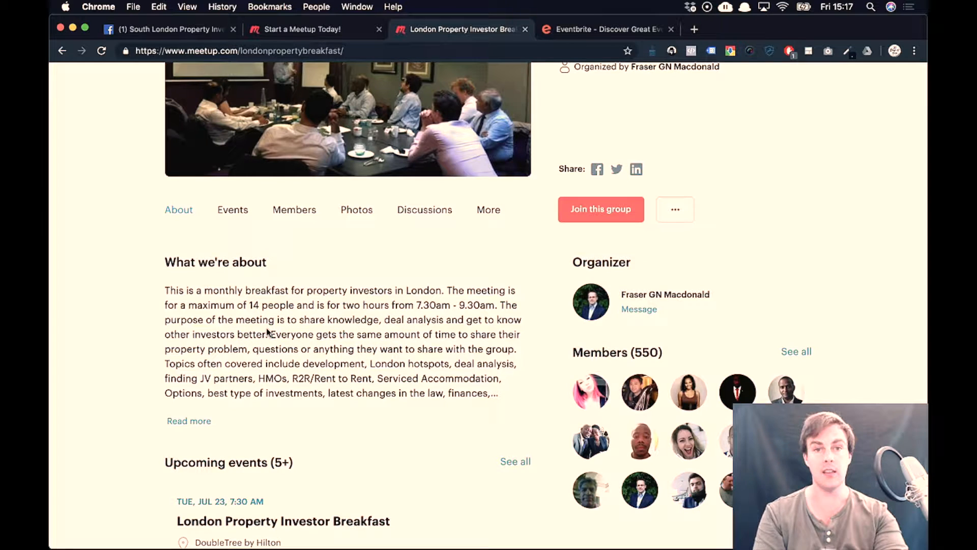
scroll(266, 331, "up", 1)
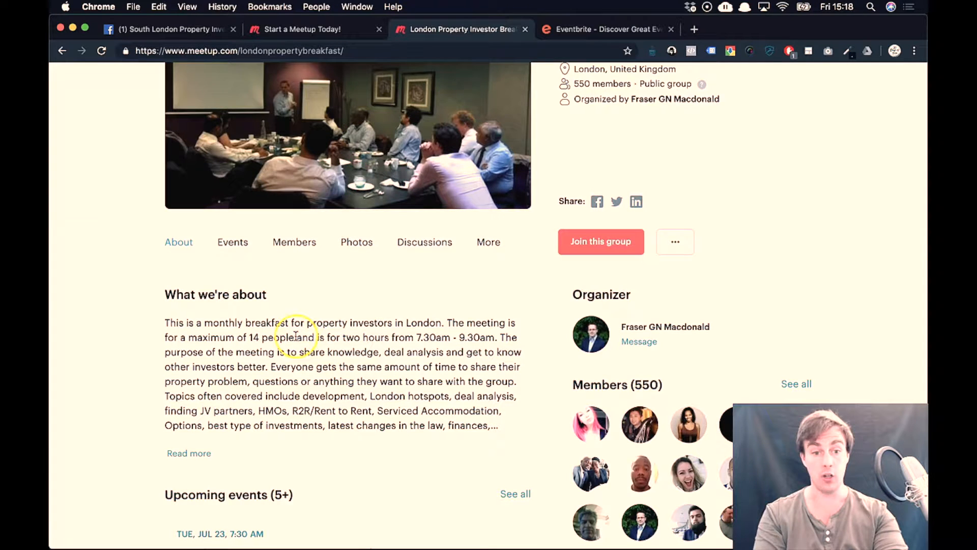
scroll(295, 336, "down", 1)
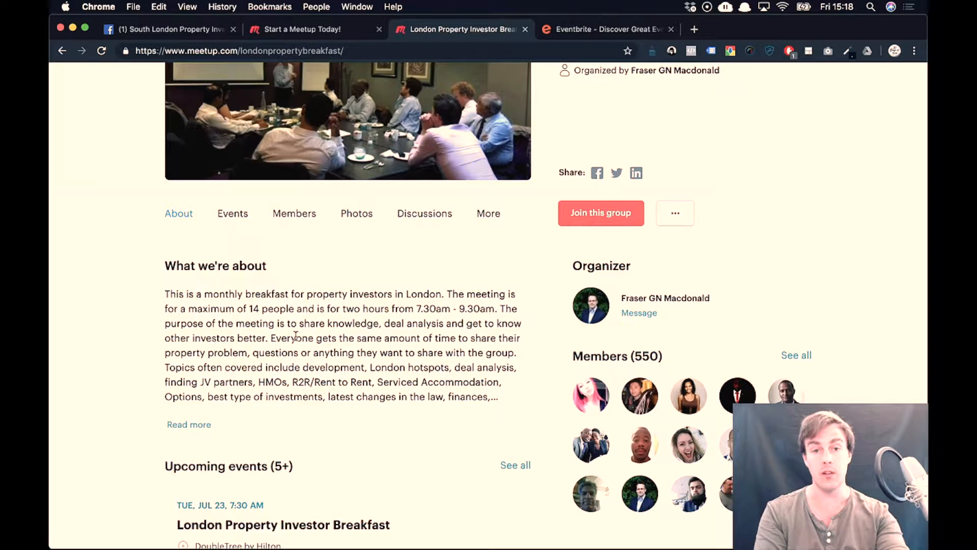
scroll(295, 336, "down", 1)
scroll(295, 335, "up", 4)
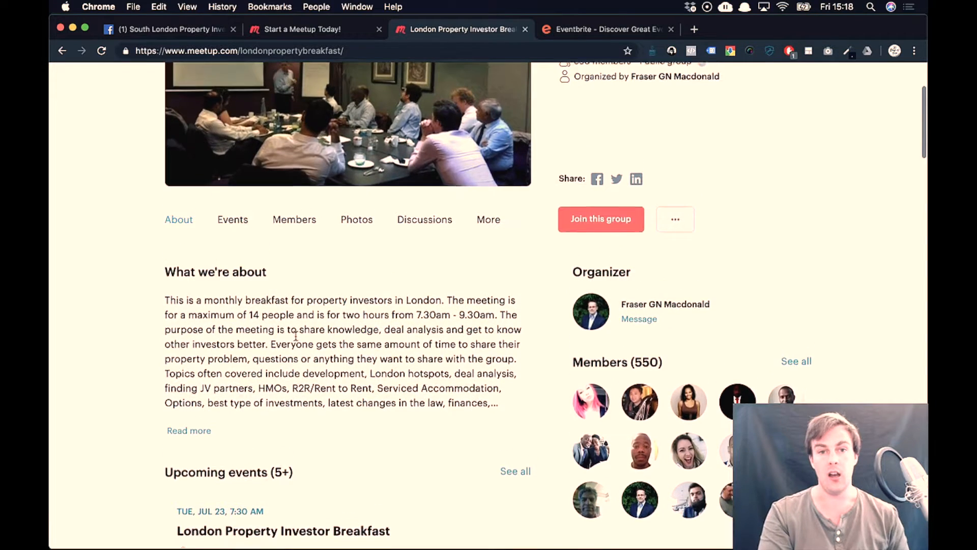
scroll(295, 336, "down", 1)
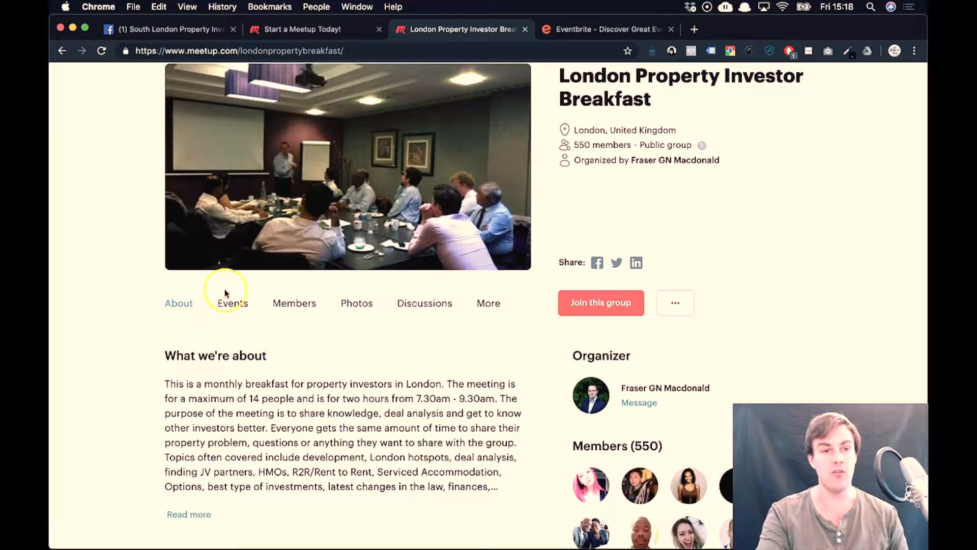
Return to the property investment event results and look over the remaining July events.
left_click(62, 51)
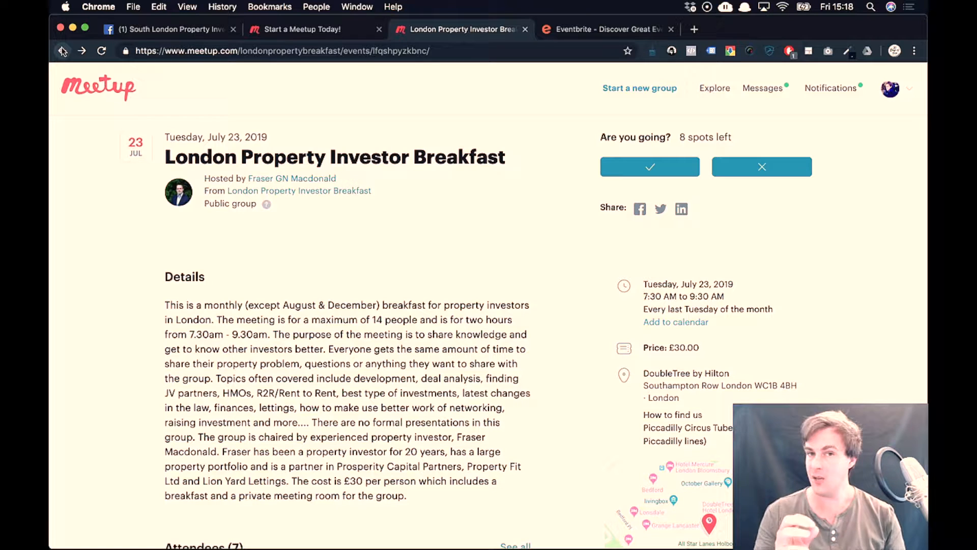
left_click(62, 50)
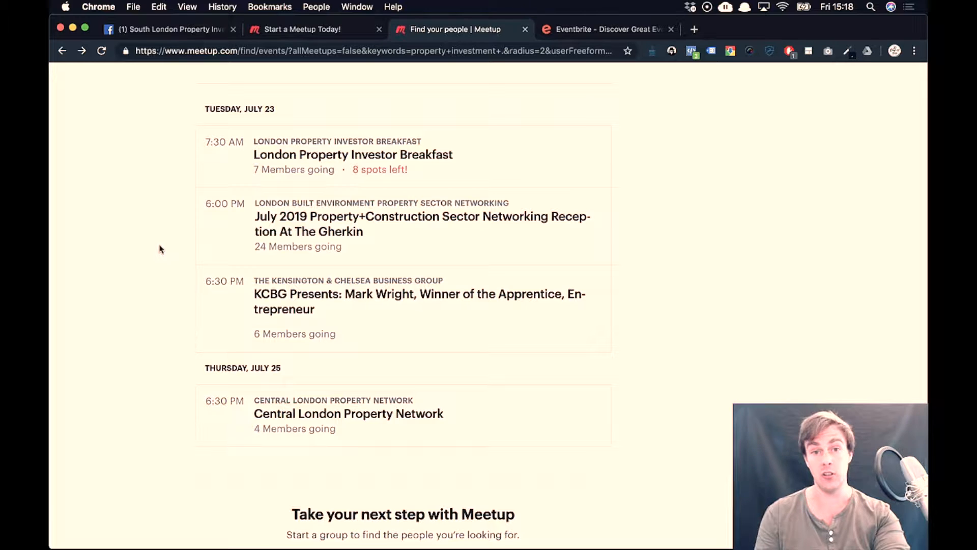
scroll(159, 247, "down", 3)
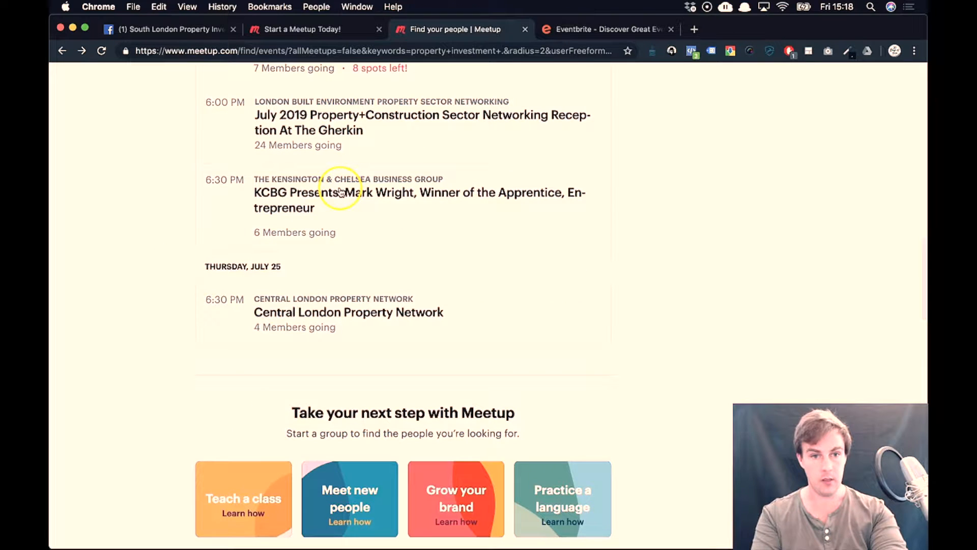
Open the Central London Property Network event on July 25 and review its price, venue, speakers, programme and attendees.
left_click(336, 312)
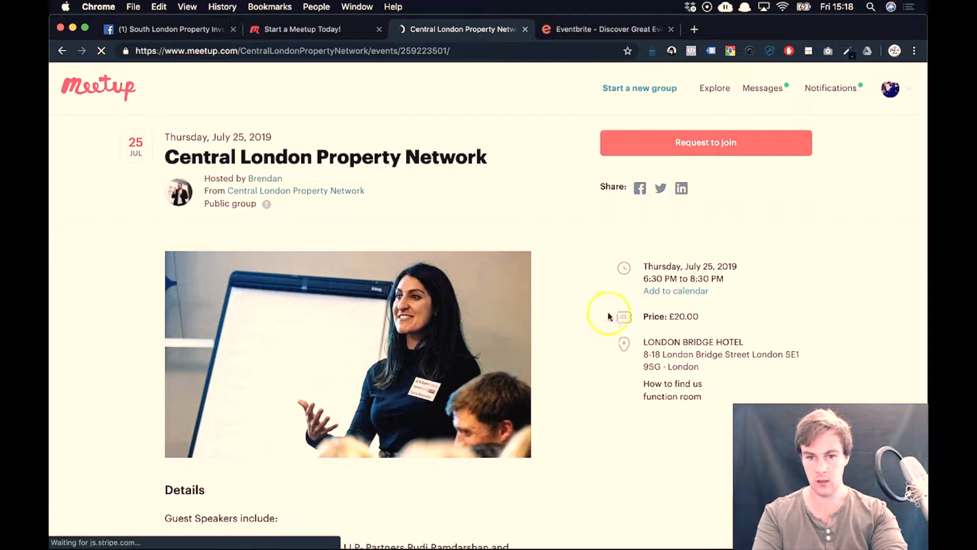
scroll(317, 218, "down", 10)
scroll(317, 218, "up", 5)
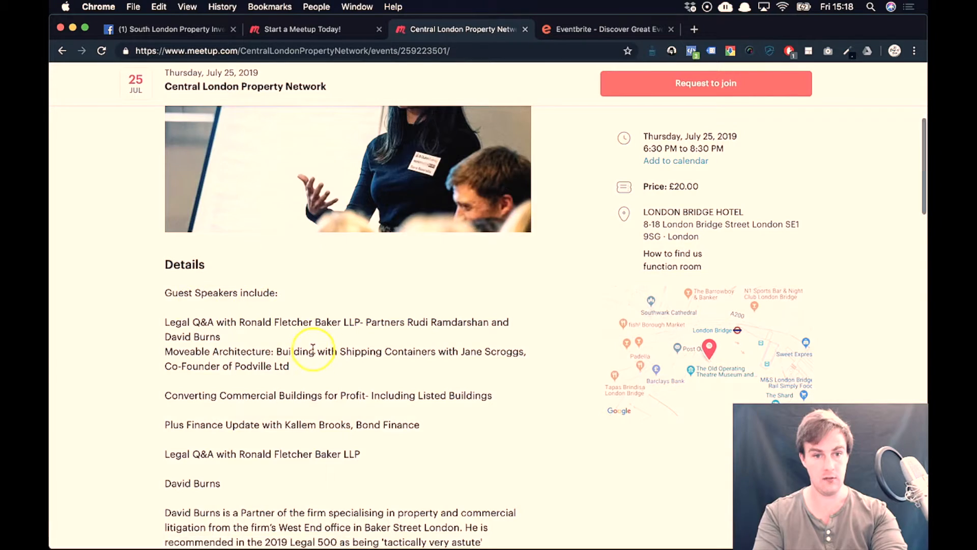
scroll(312, 347, "down", 15)
scroll(312, 347, "down", 4)
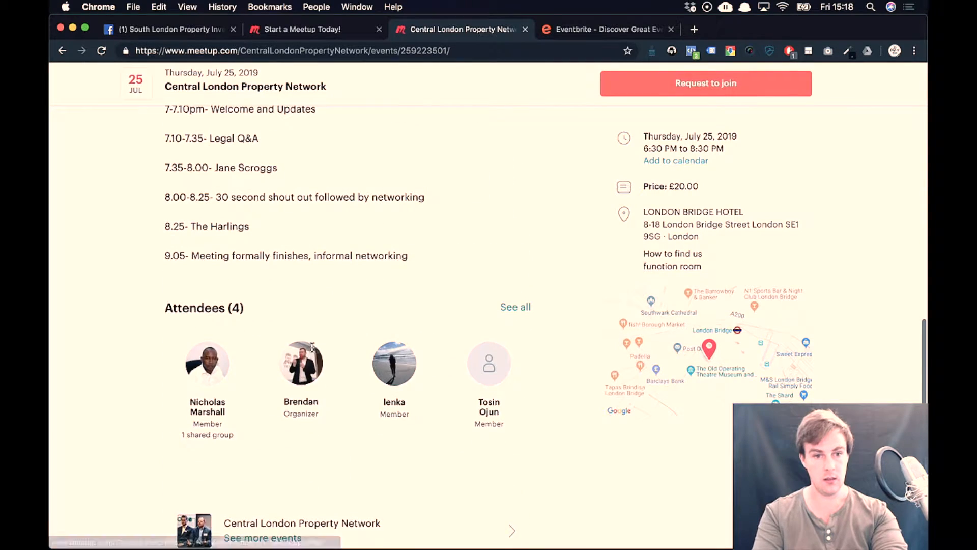
scroll(216, 338, "up", 18)
scroll(215, 337, "up", 5)
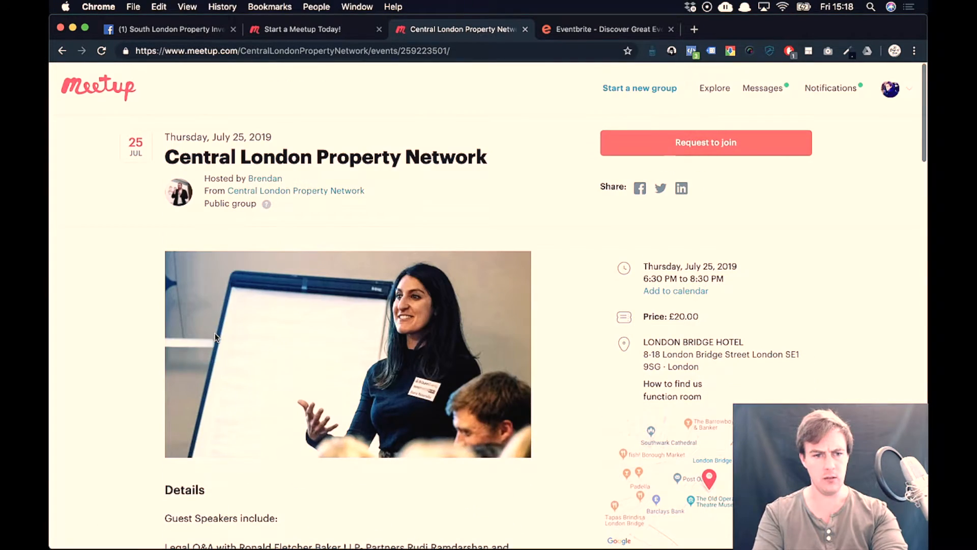
Open the Central London Property Network group page and check its description, organizers and membership.
left_click(321, 192)
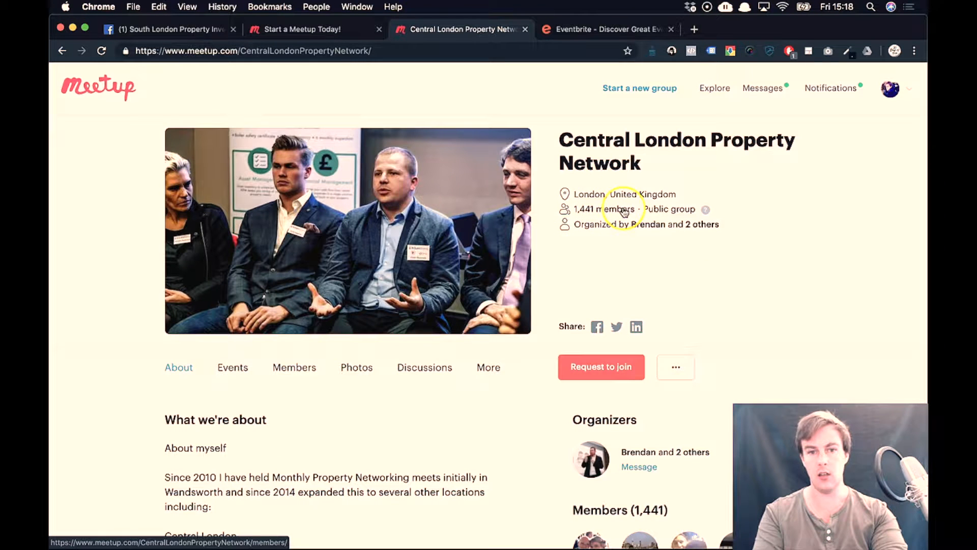
scroll(624, 212, "down", 1)
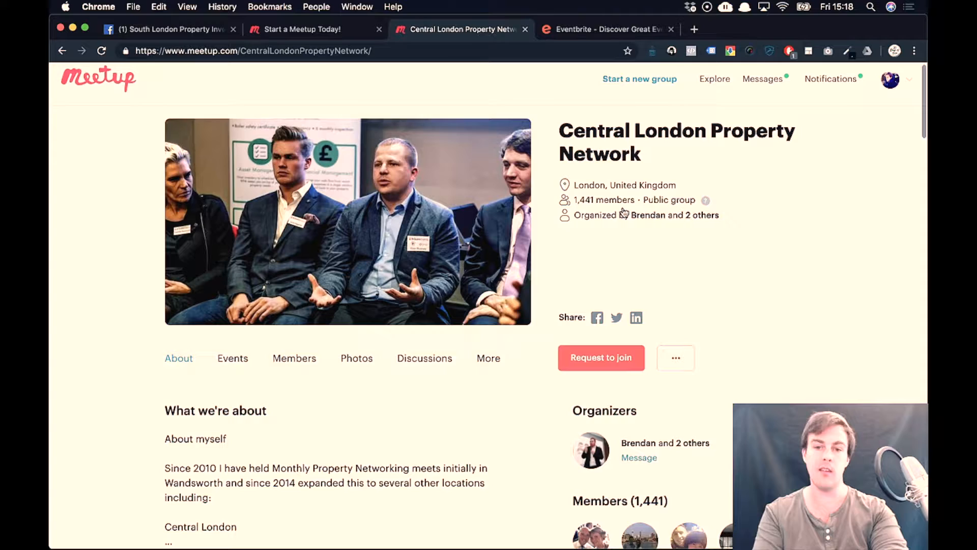
scroll(572, 224, "down", 4)
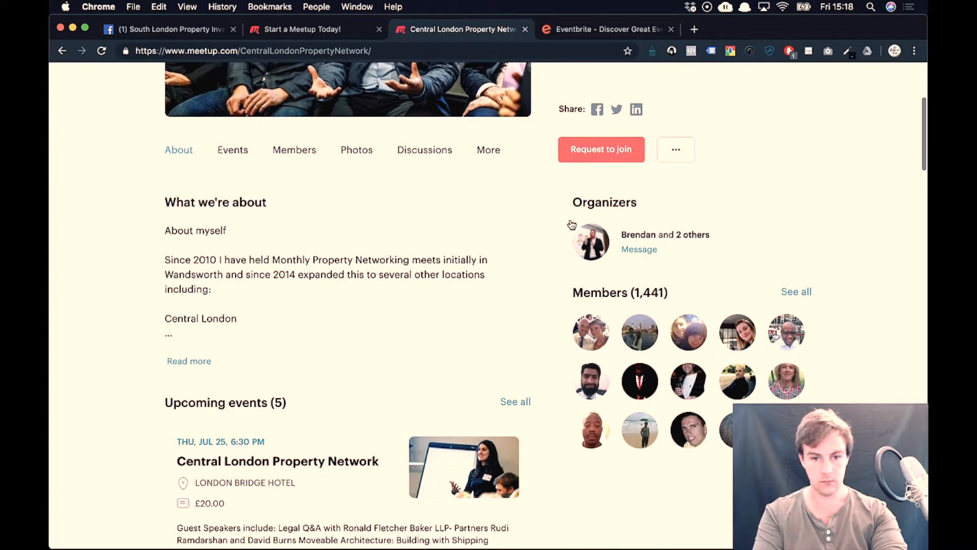
scroll(572, 224, "down", 3)
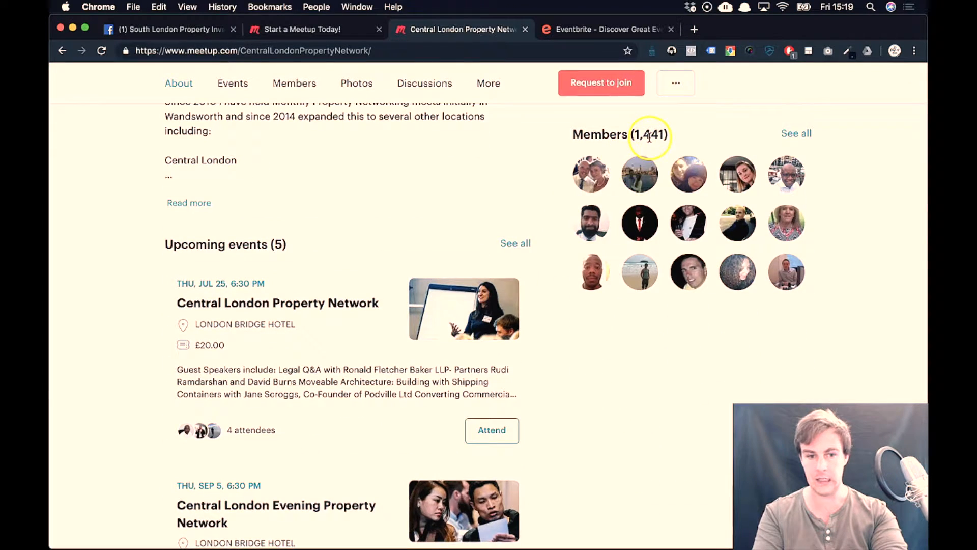
Examine the Central London Property Network's upcoming events and their attendance, its discussions, external links and related topics.
scroll(480, 404, "down", 7)
scroll(481, 403, "up", 6)
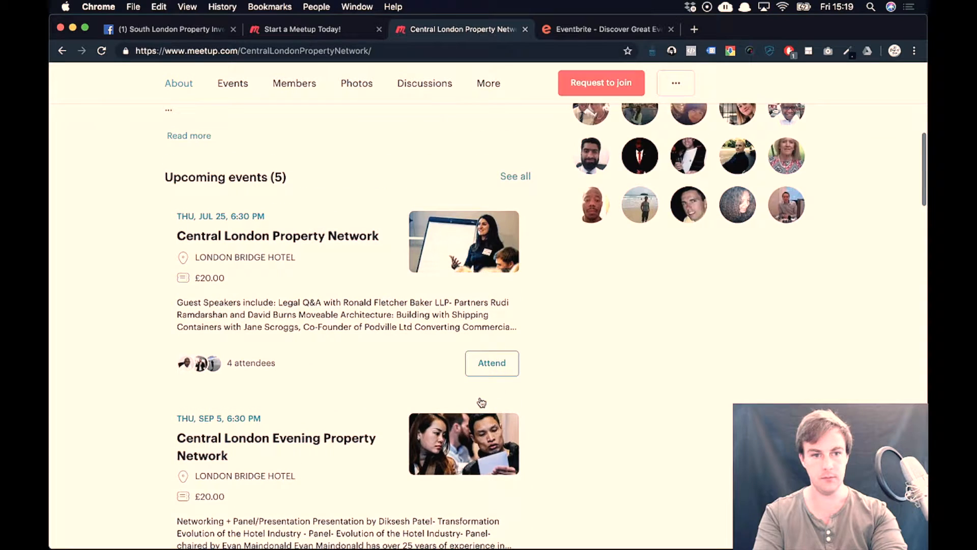
scroll(481, 402, "down", 1)
scroll(293, 278, "down", 1)
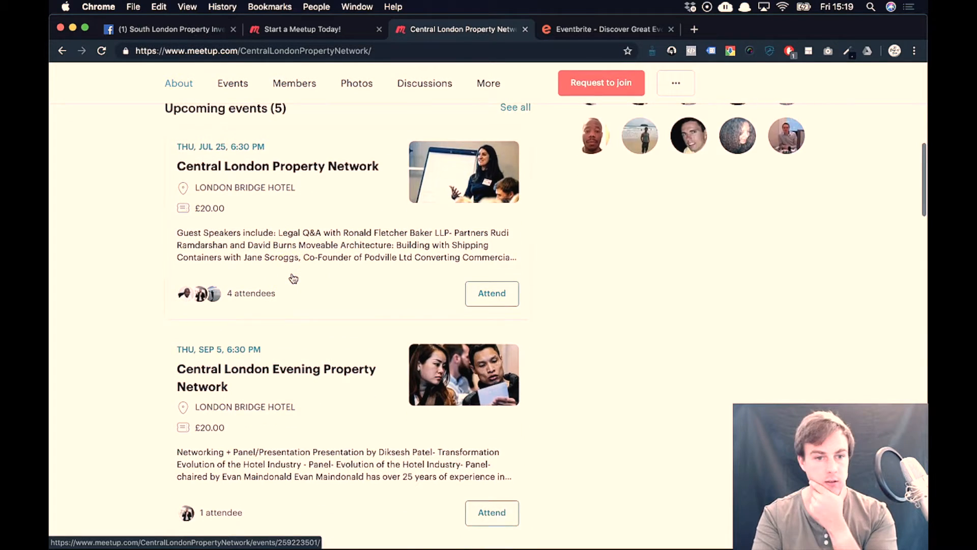
scroll(293, 277, "down", 8)
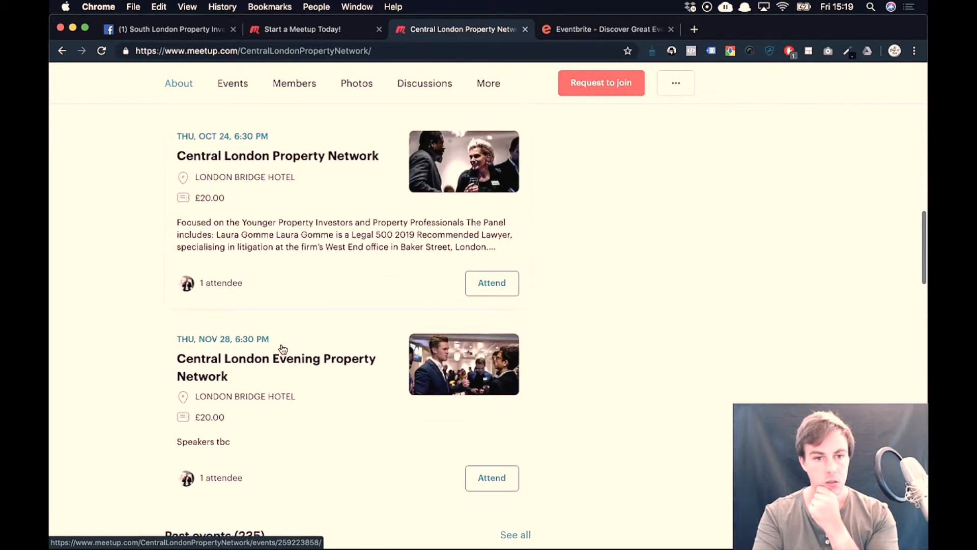
scroll(283, 349, "down", 9)
scroll(283, 349, "down", 10)
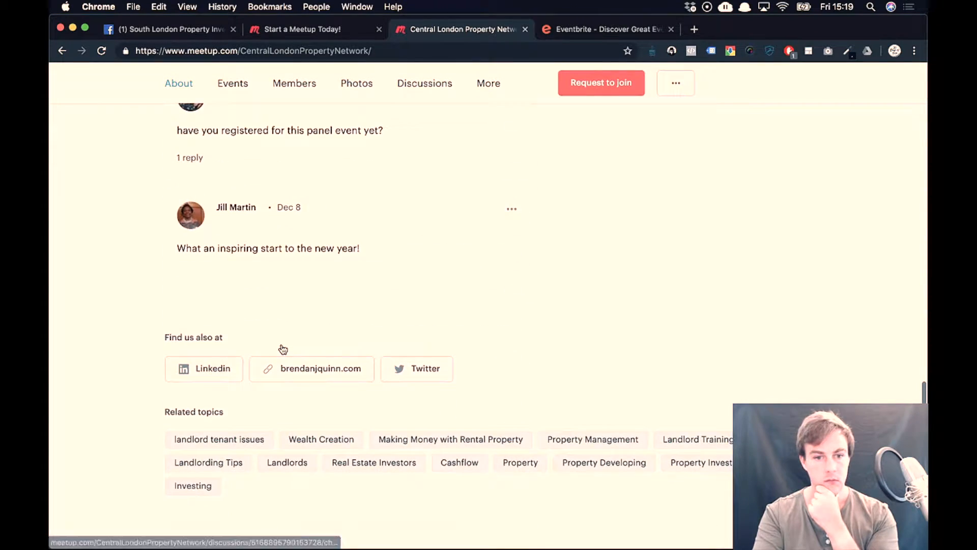
Expand the Central London Property Network's full description and read through its past speakers, co-host and reviews.
scroll(281, 346, "up", 20)
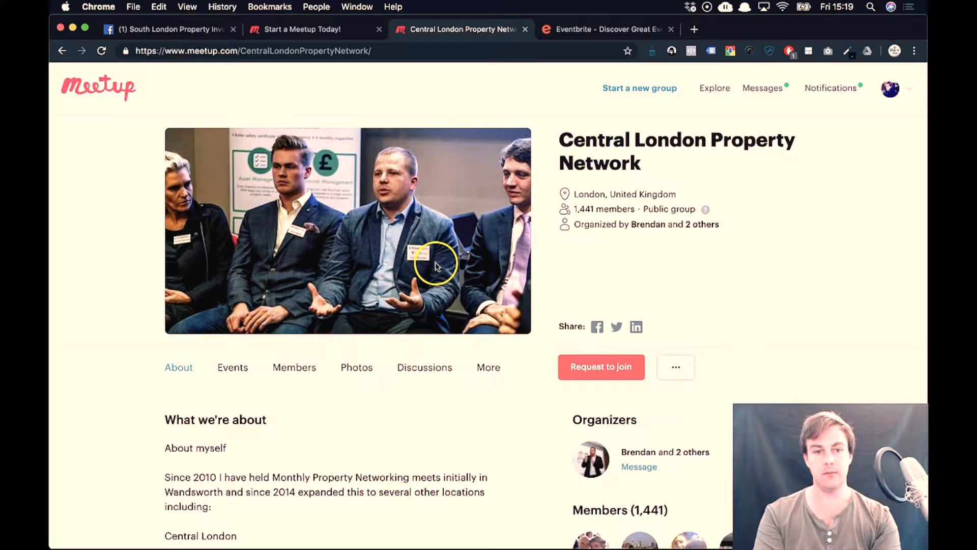
scroll(230, 355, "down", 6)
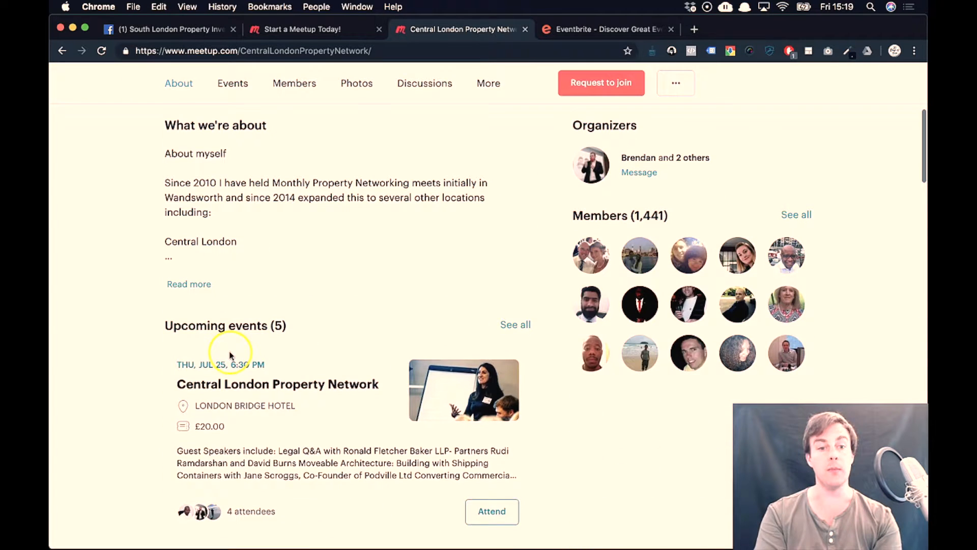
left_click(190, 283)
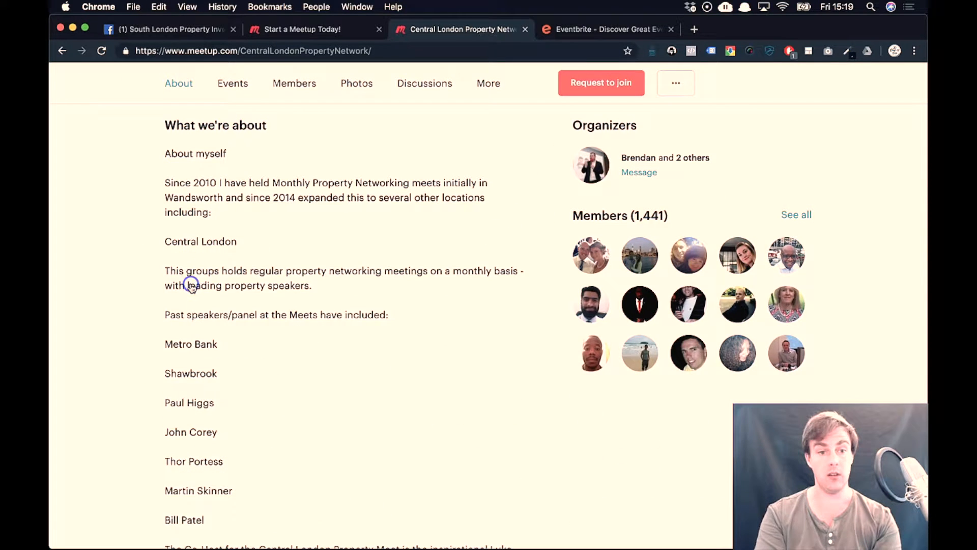
scroll(186, 460, "down", 4)
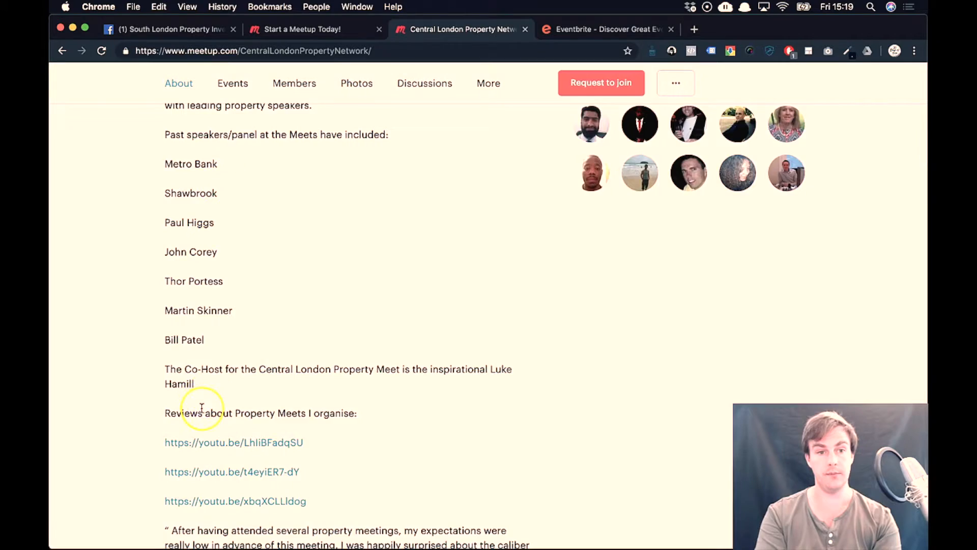
scroll(201, 407, "down", 20)
scroll(202, 408, "down", 20)
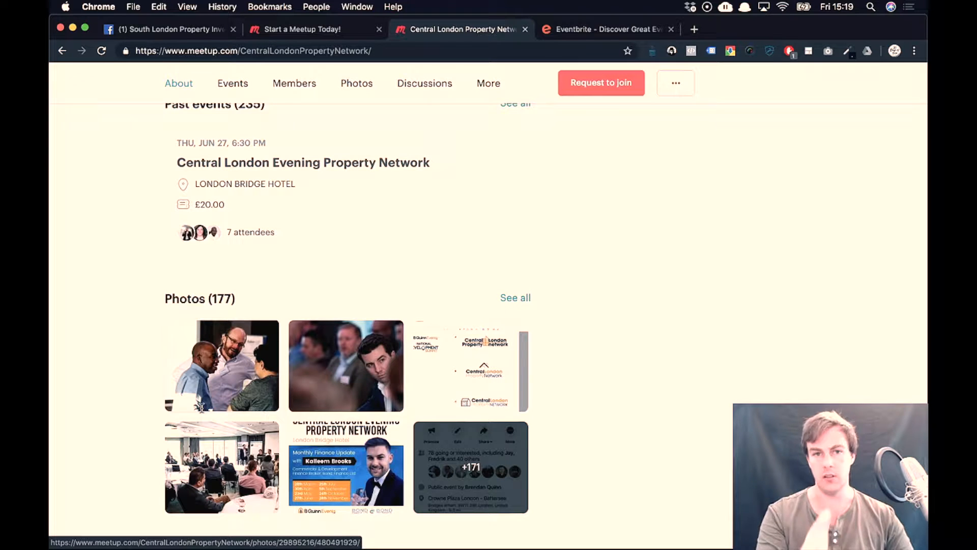
Review the group's photos, discussion posts, external links and related topics.
scroll(133, 401, "down", 5)
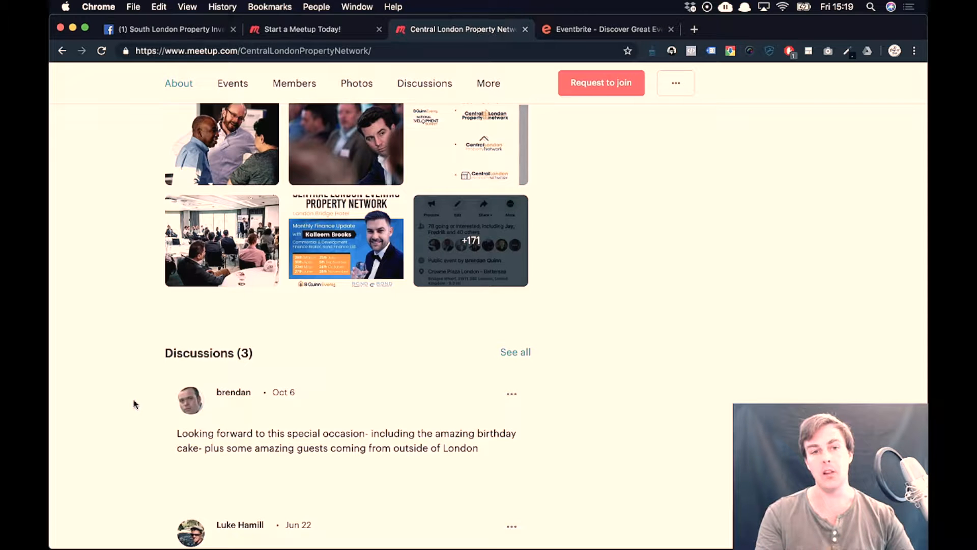
scroll(135, 403, "down", 2)
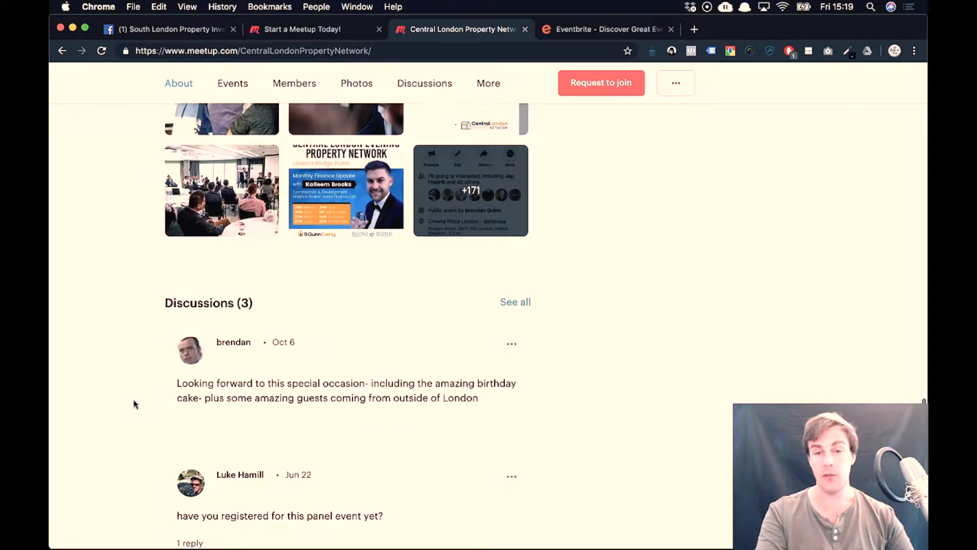
scroll(134, 403, "down", 10)
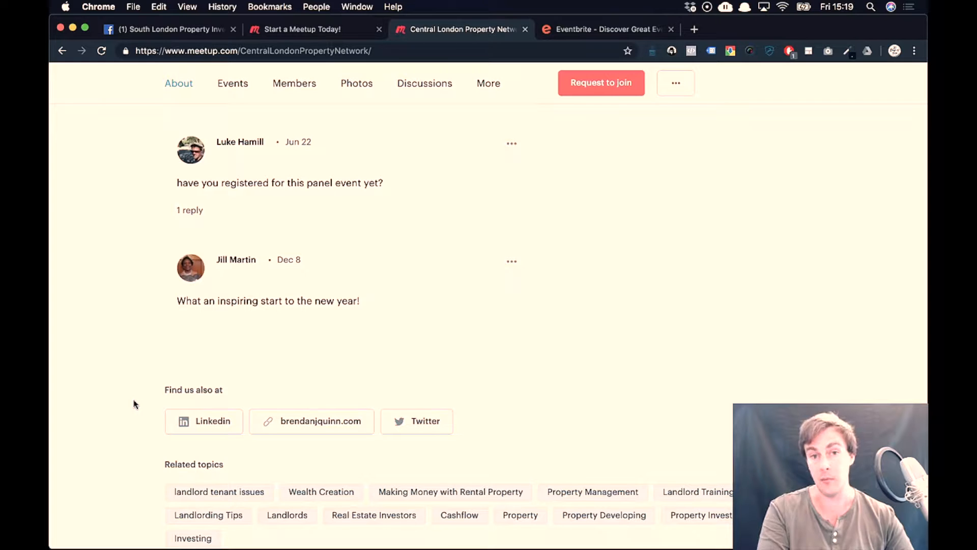
scroll(135, 404, "down", 3)
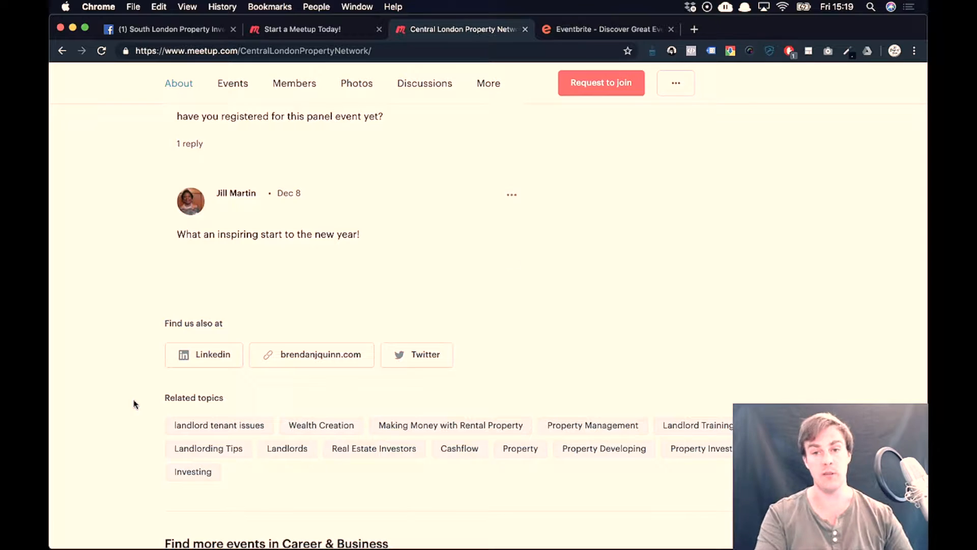
Go back over the Central London Property Network page from its header through the upcoming events to the related topics and suggested Career & Business events.
scroll(135, 404, "up", 20)
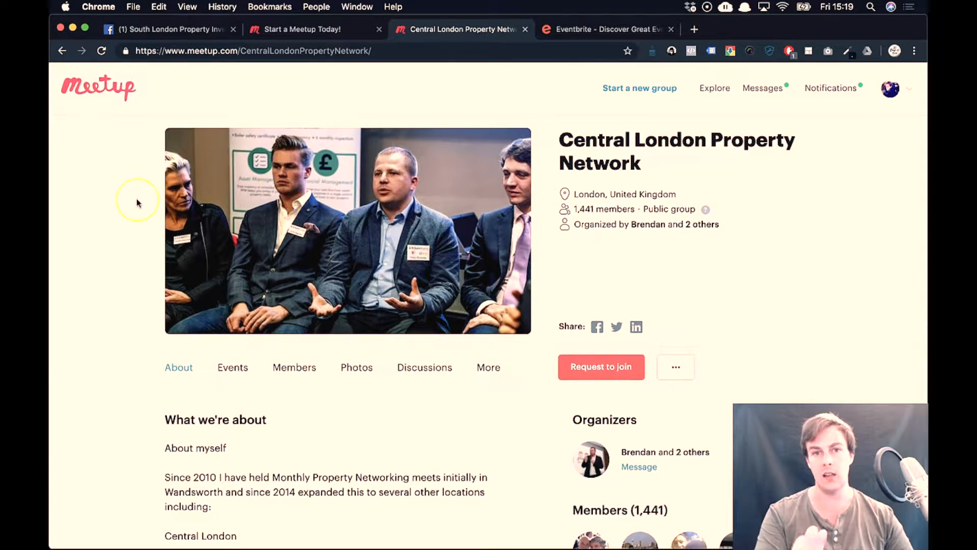
scroll(136, 203, "down", 20)
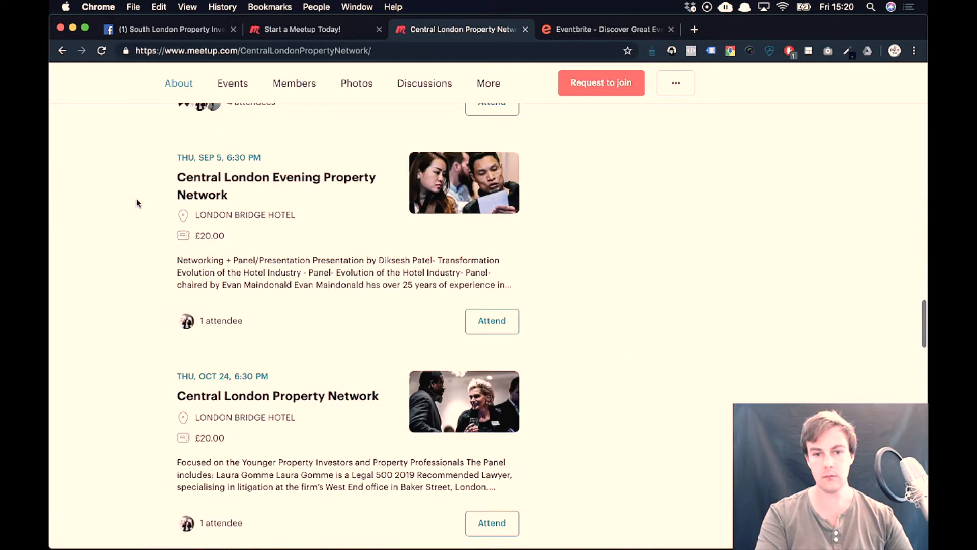
scroll(137, 202, "up", 1)
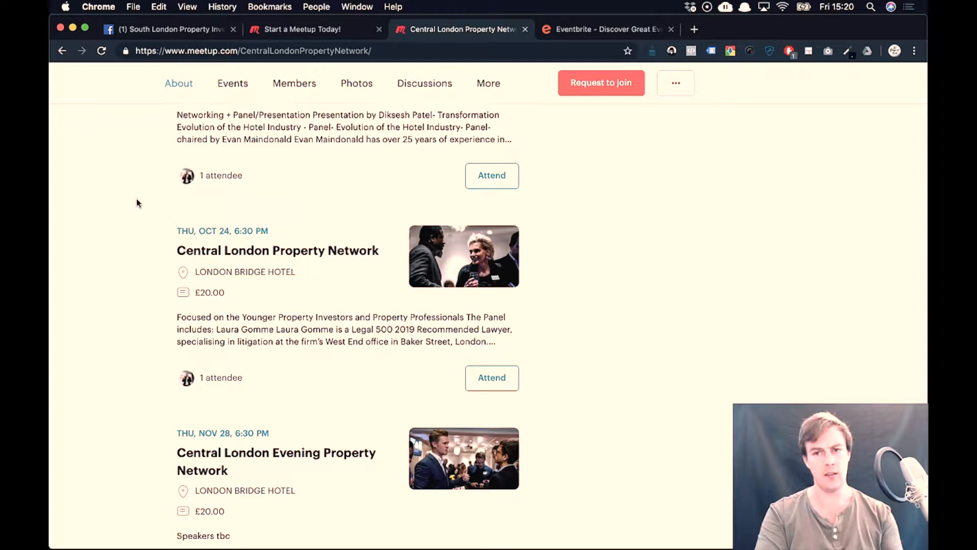
scroll(136, 202, "down", 15)
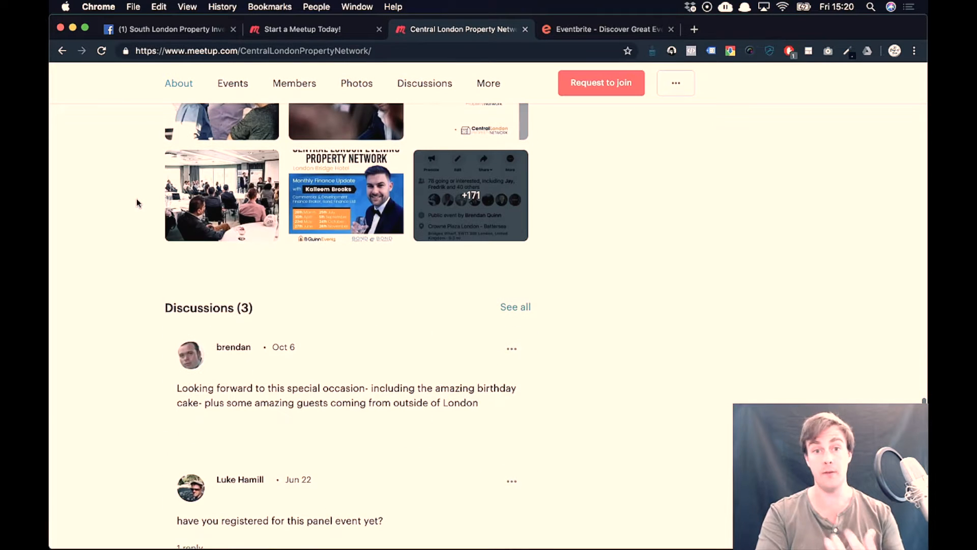
scroll(136, 203, "down", 10)
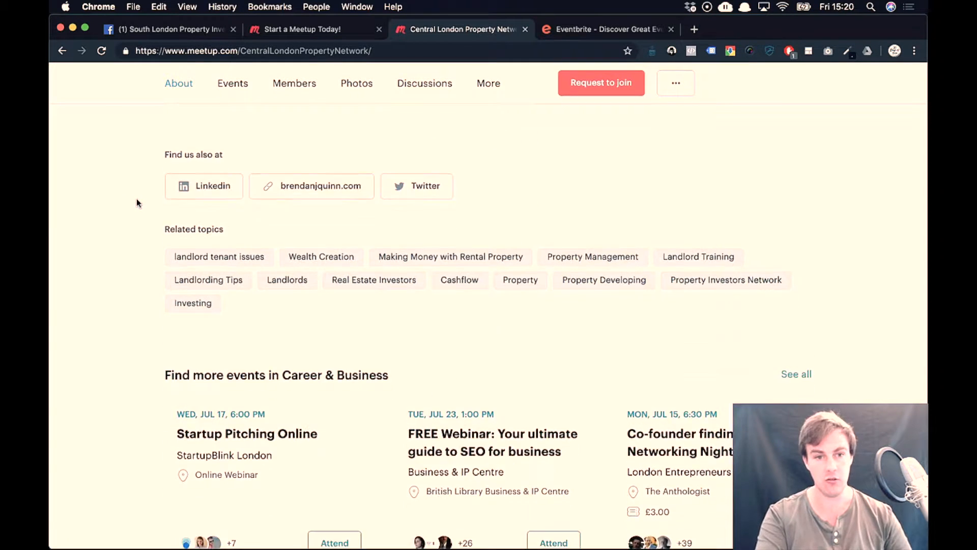
scroll(158, 300, "down", 1)
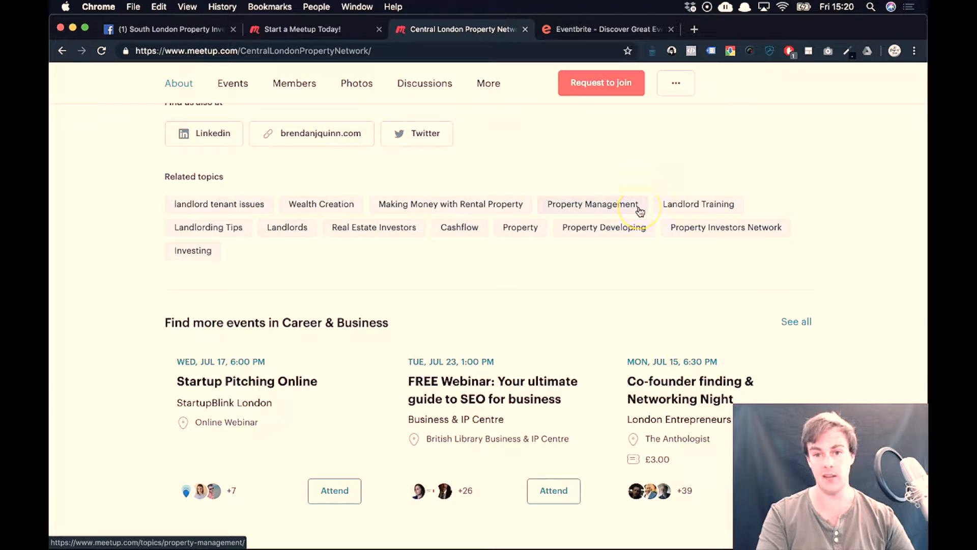
scroll(640, 212, "down", 5)
scroll(640, 211, "up", 4)
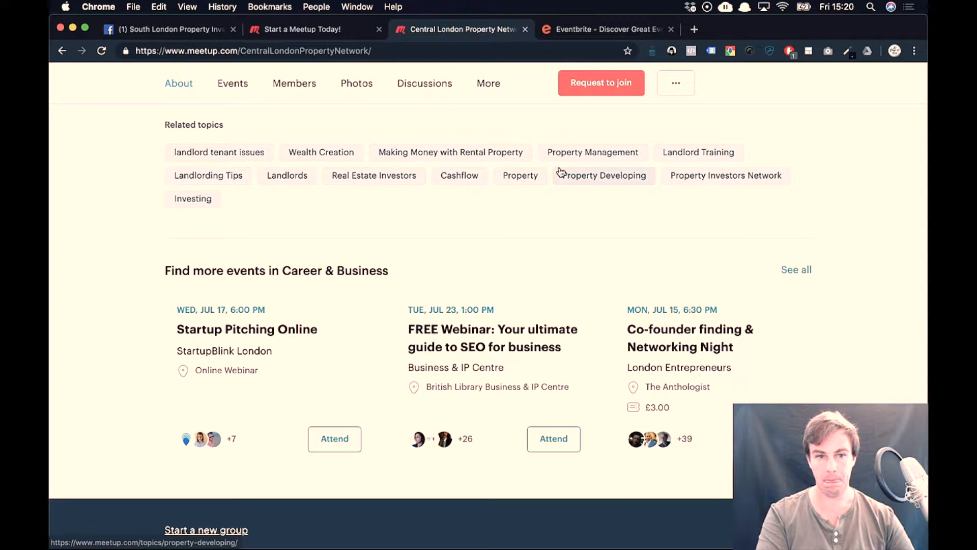
Open the Real Estate Investors topic and examine its worldwide membership, related topics and group map.
left_click(354, 177)
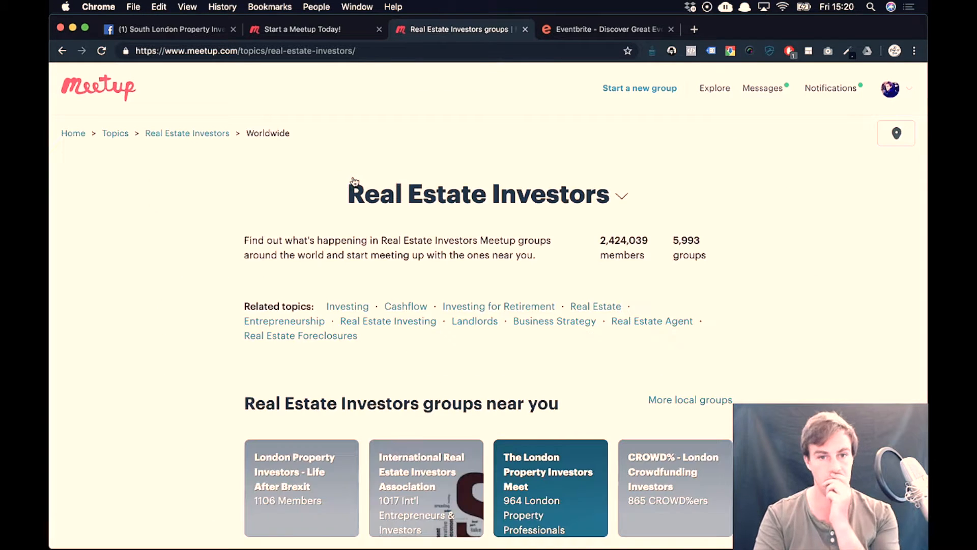
scroll(351, 178, "down", 2)
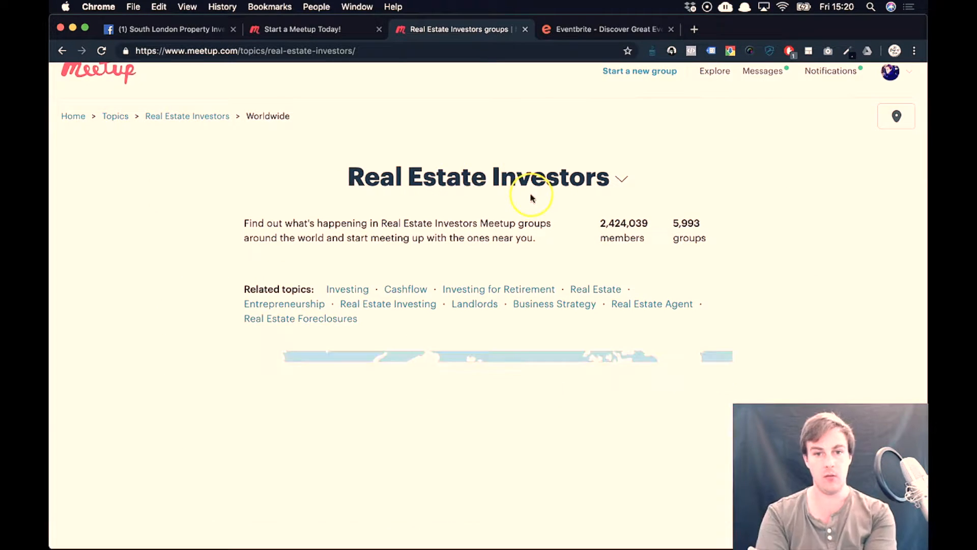
scroll(605, 203, "down", 2)
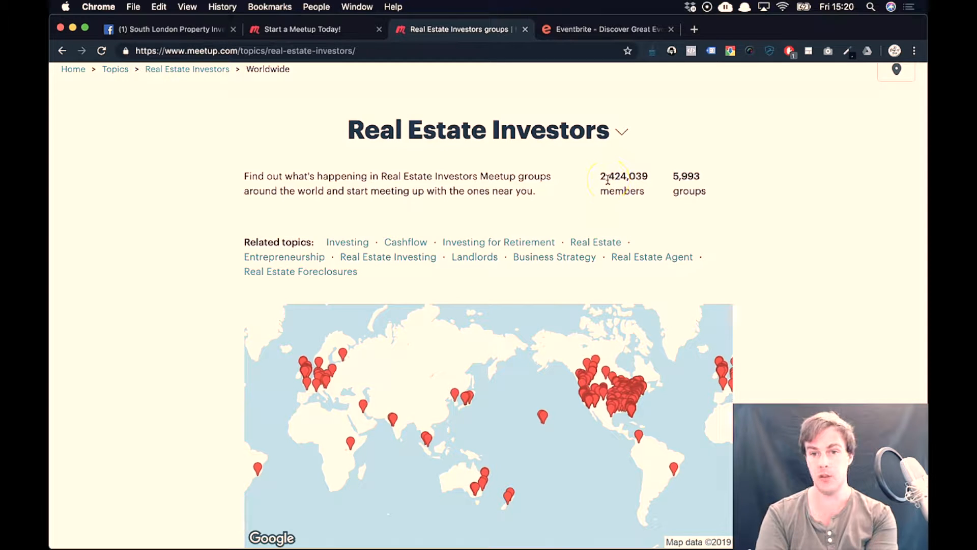
scroll(607, 179, "down", 1)
scroll(681, 186, "down", 10)
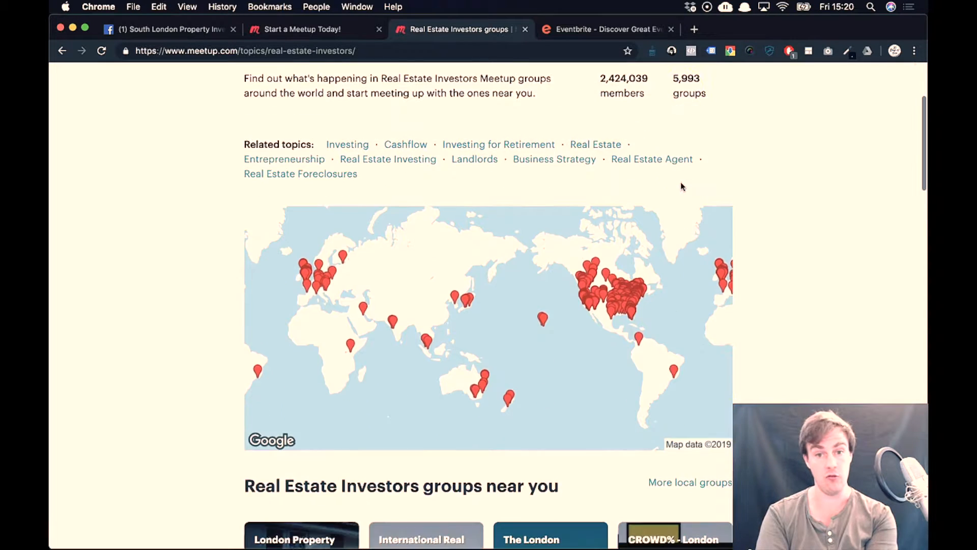
Look through the ranking of the largest Real Estate Investors groups, comparing their names, member numbers, locations and organizers.
scroll(479, 263, "down", 6)
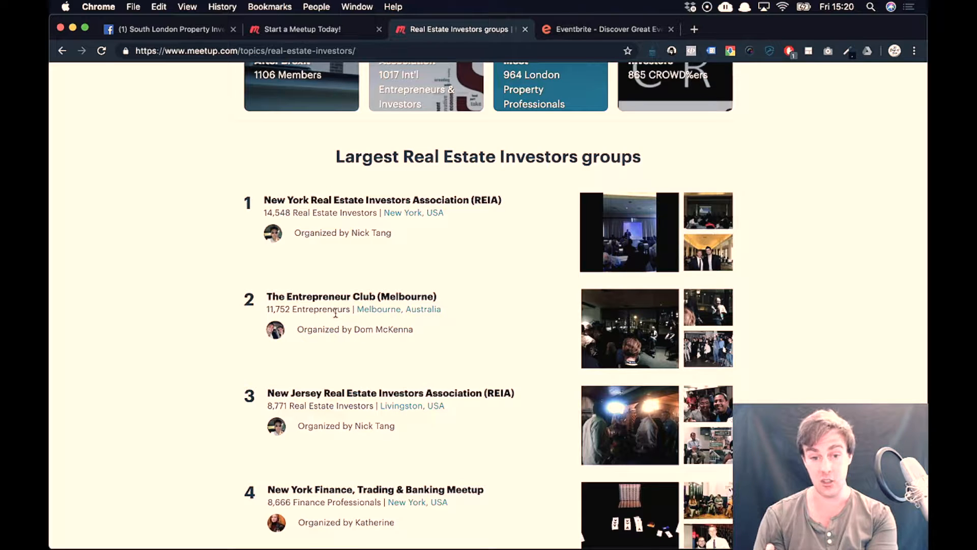
scroll(335, 313, "up", 1)
left_click(367, 275)
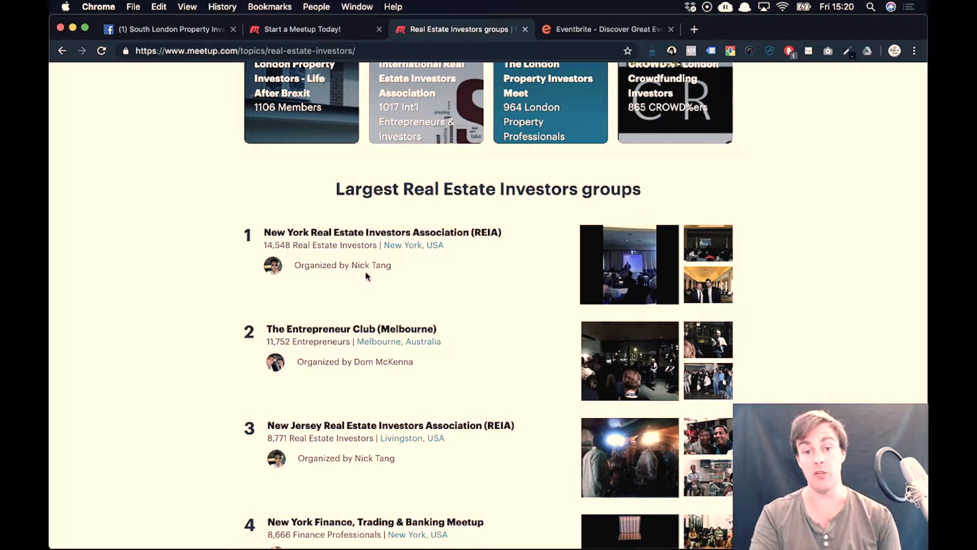
scroll(367, 276, "up", 1)
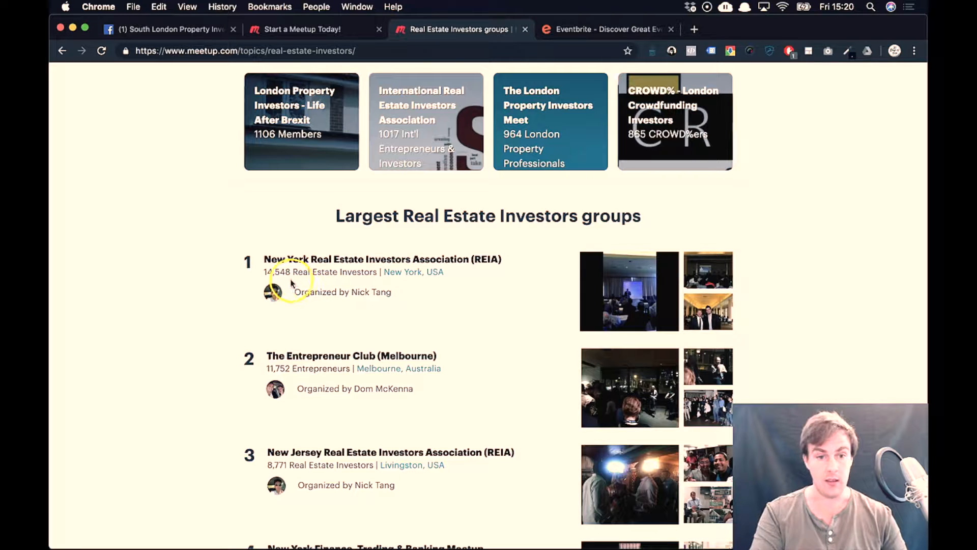
scroll(315, 290, "down", 5)
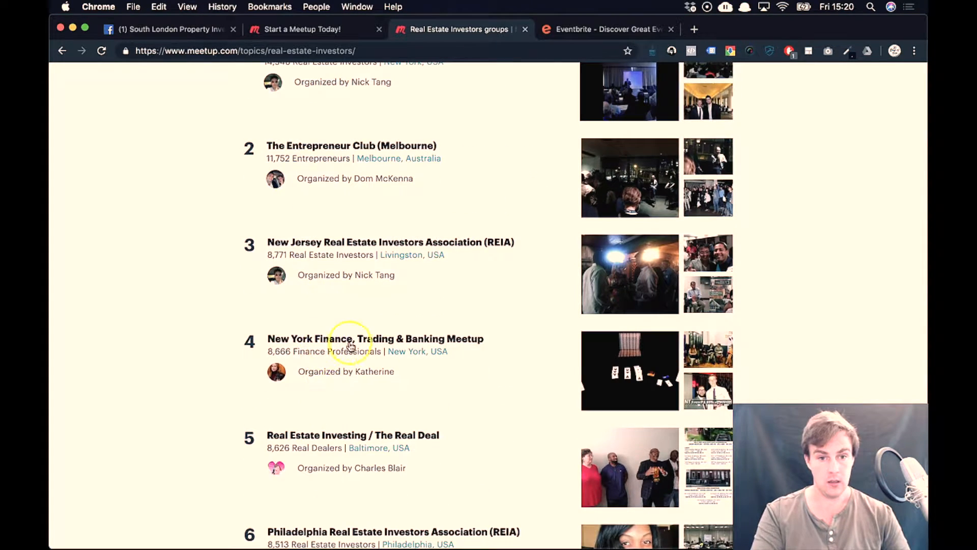
scroll(376, 352, "down", 2)
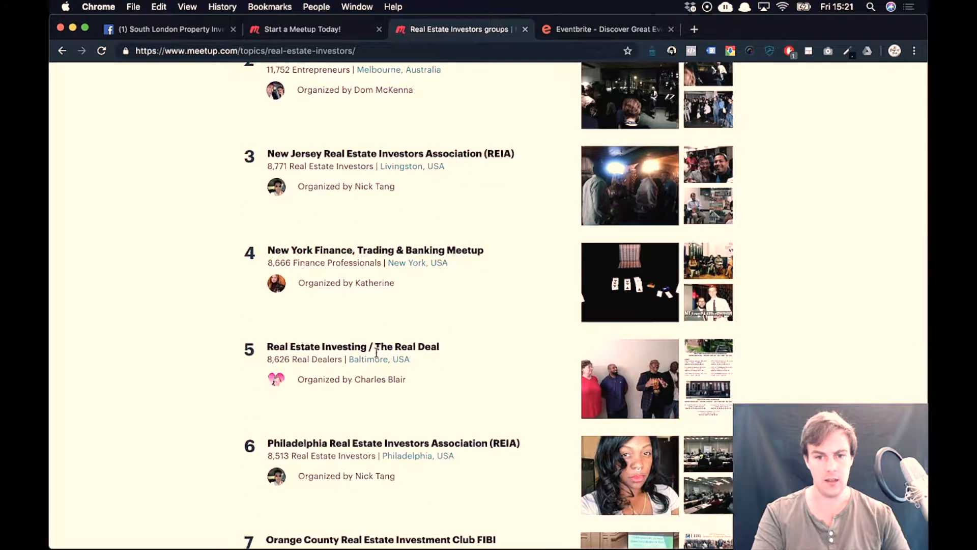
scroll(376, 351, "down", 3)
scroll(377, 352, "down", 3)
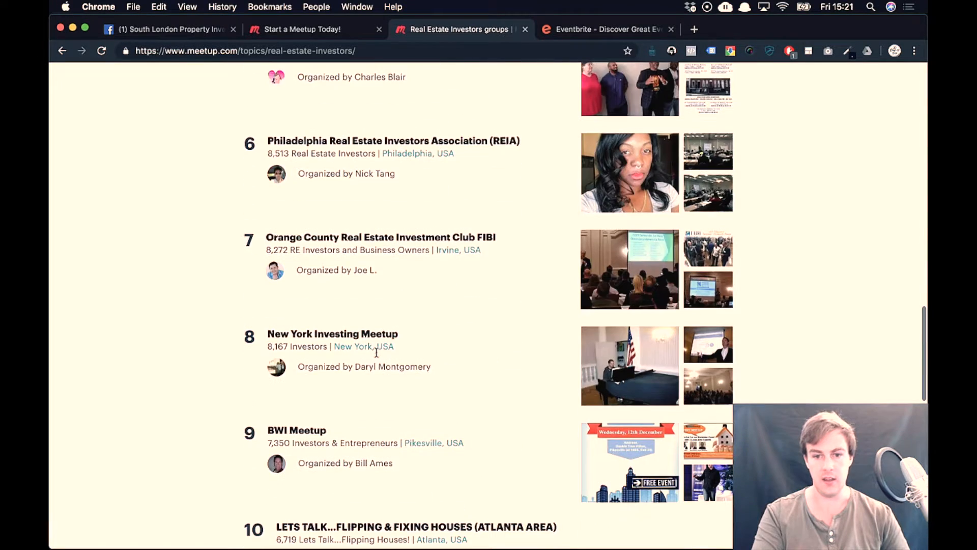
Return to the Real Estate Investors groups nearby and open the full list of local groups.
scroll(376, 352, "up", 6)
scroll(377, 353, "up", 8)
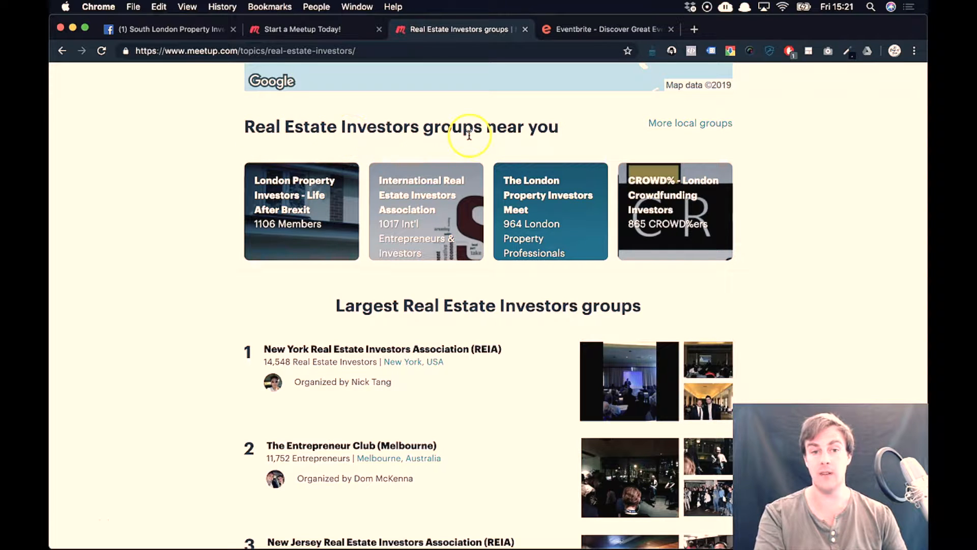
left_click(668, 125)
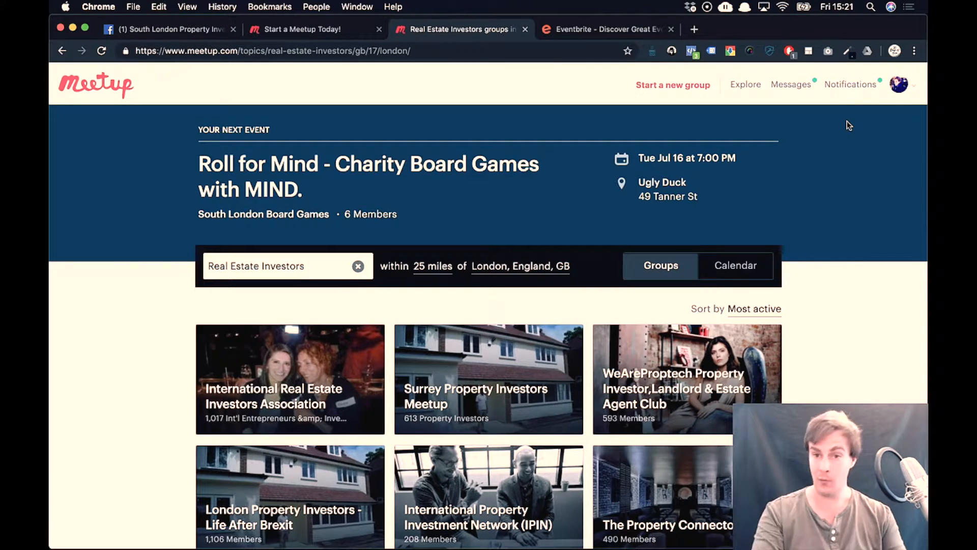
Search Google for "meetup london property investment" in a new tab.
left_click(694, 31)
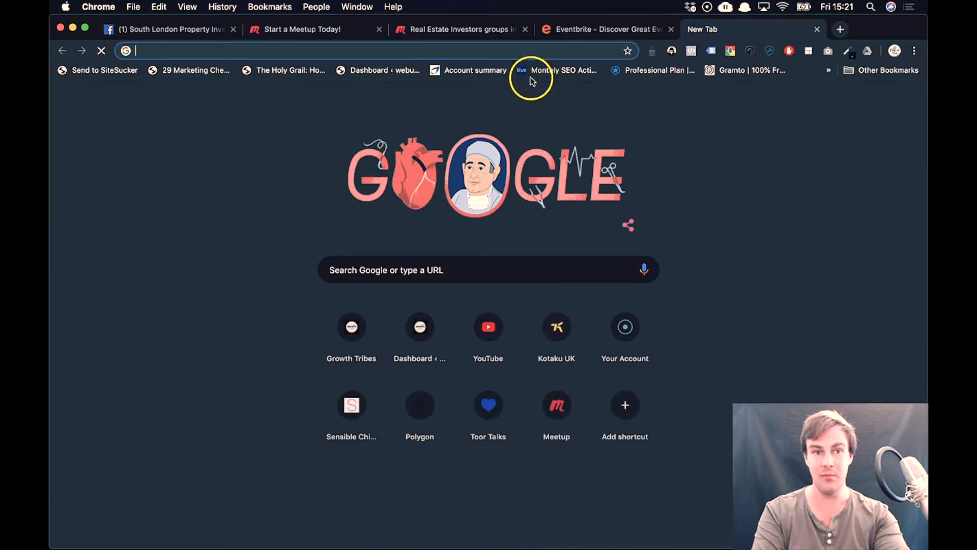
type("meetup lo")
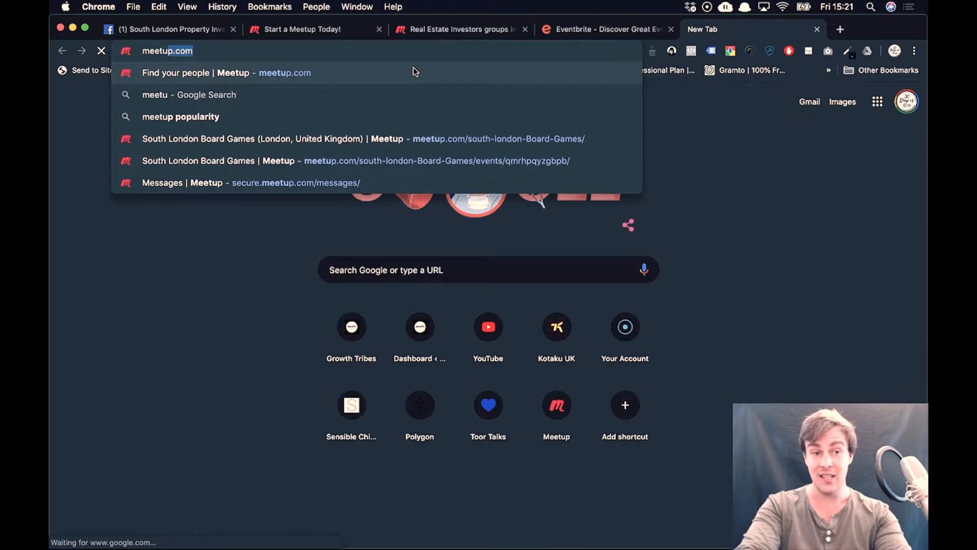
type("ndon rea")
key("BackSpace")
key("BackSpace")
key("BackSpace")
type("pro[erty")
key("BackSpace")
key("BackSpace")
key("BackSpace")
key("BackSpace")
key("BackSpace")
type("perty investment")
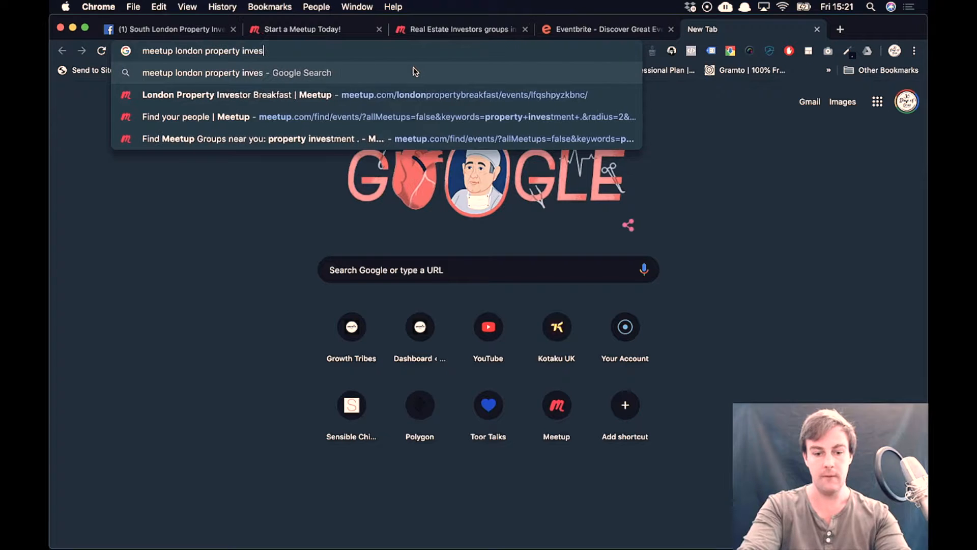
key("Return")
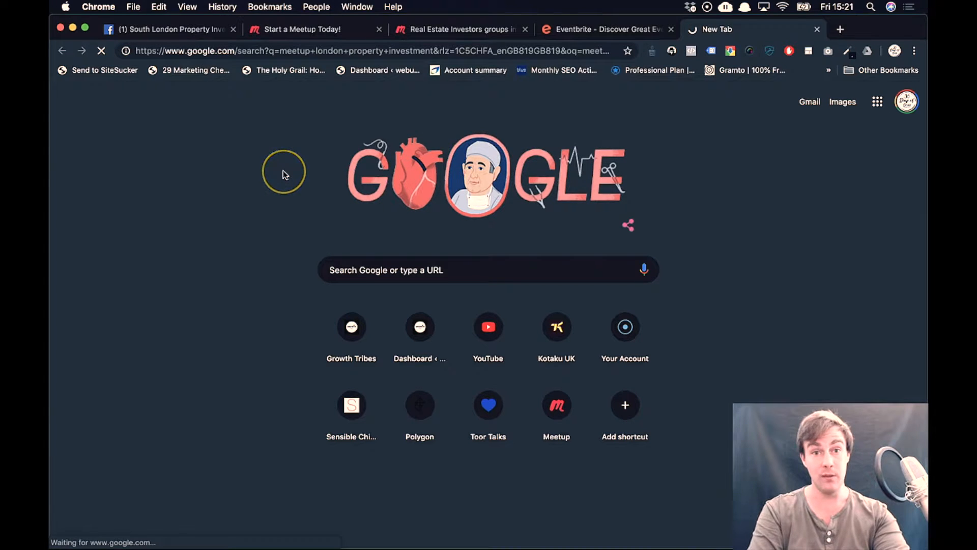
Open the Meetup search result for Real Estate Investors groups in London and look over the listed groups.
scroll(135, 277, "down", 3)
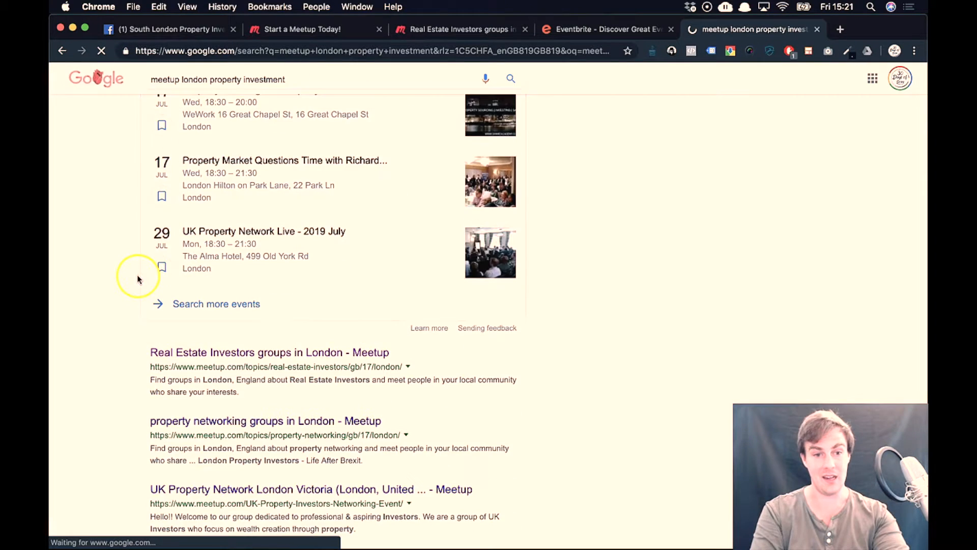
left_click(206, 353)
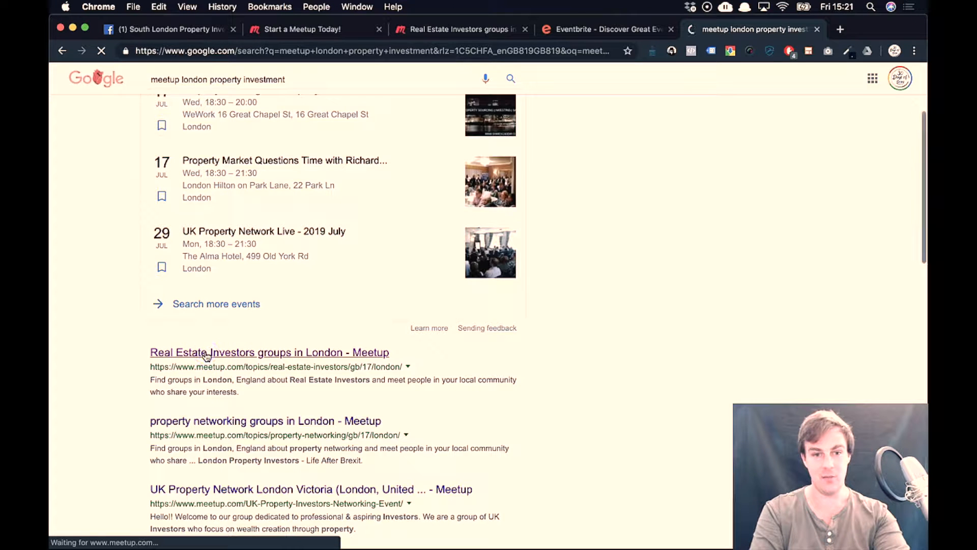
scroll(213, 356, "down", 1)
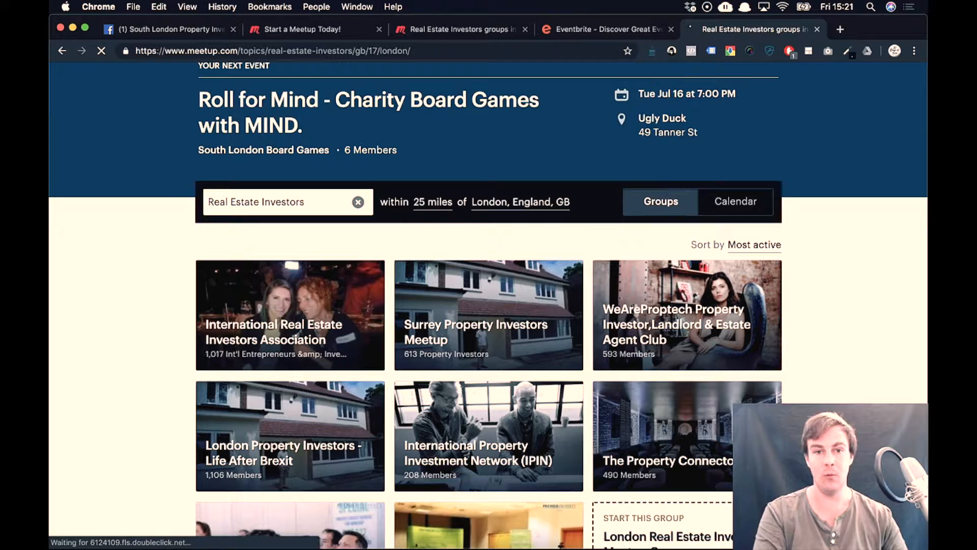
Switch to the previously opened Real Estate Investors groups page and compare its groups with those on the page reached from Google.
left_click(432, 29)
scroll(362, 270, "down", 1)
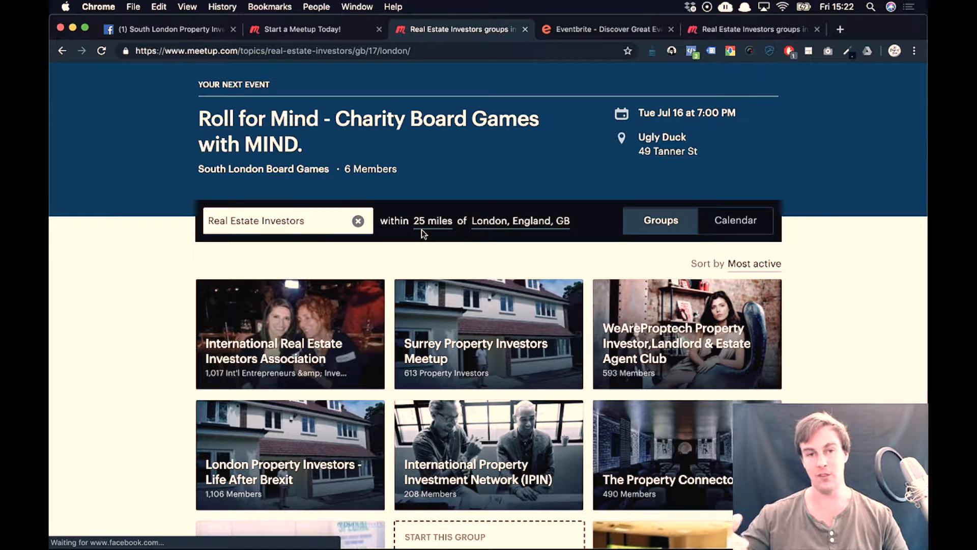
scroll(79, 295, "down", 1)
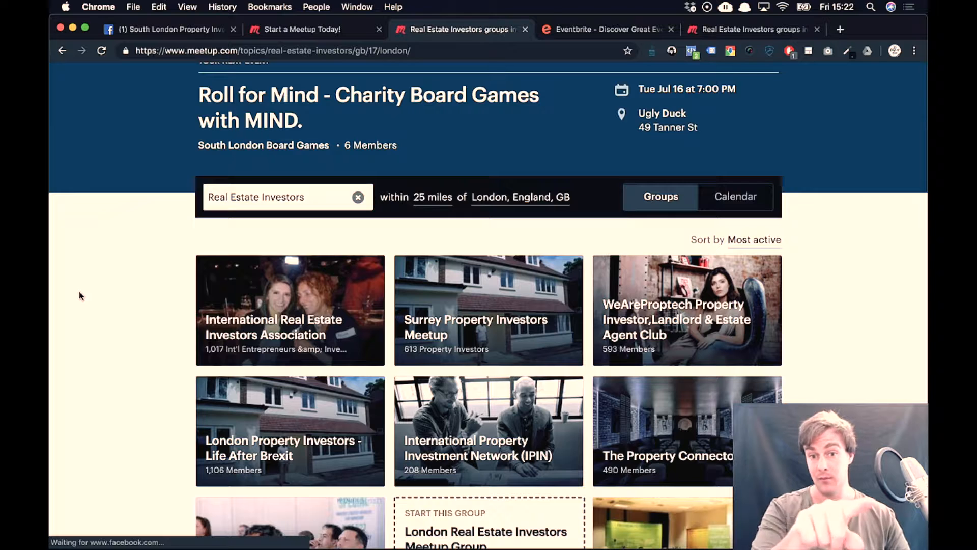
Return to the Google results for "meetup london property investment" and look through the Meetup listings.
left_click(735, 28)
left_click(62, 51)
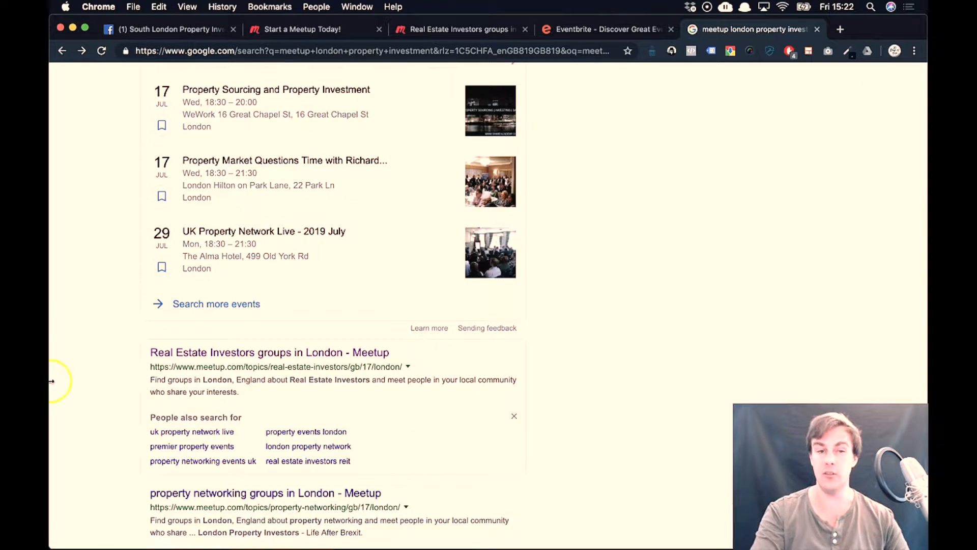
scroll(56, 379, "down", 3)
scroll(97, 402, "down", 3)
scroll(107, 409, "down", 1)
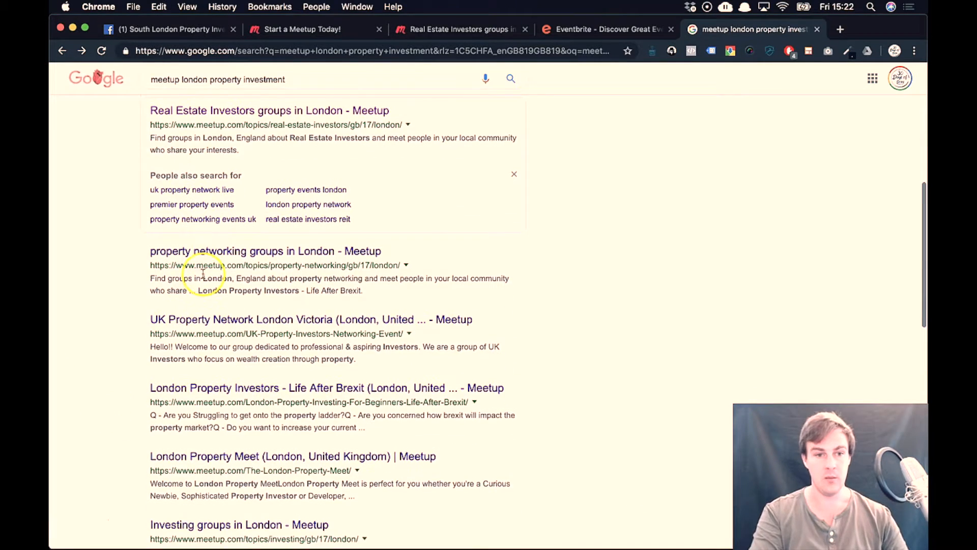
Open the Meetup search result for property networking groups in London and look over the listed groups.
left_click(218, 251)
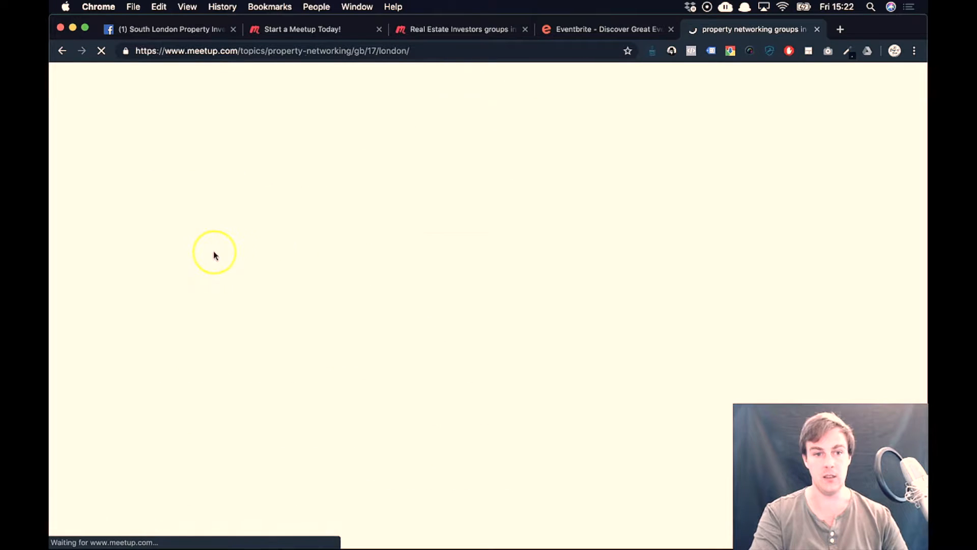
scroll(359, 276, "down", 4)
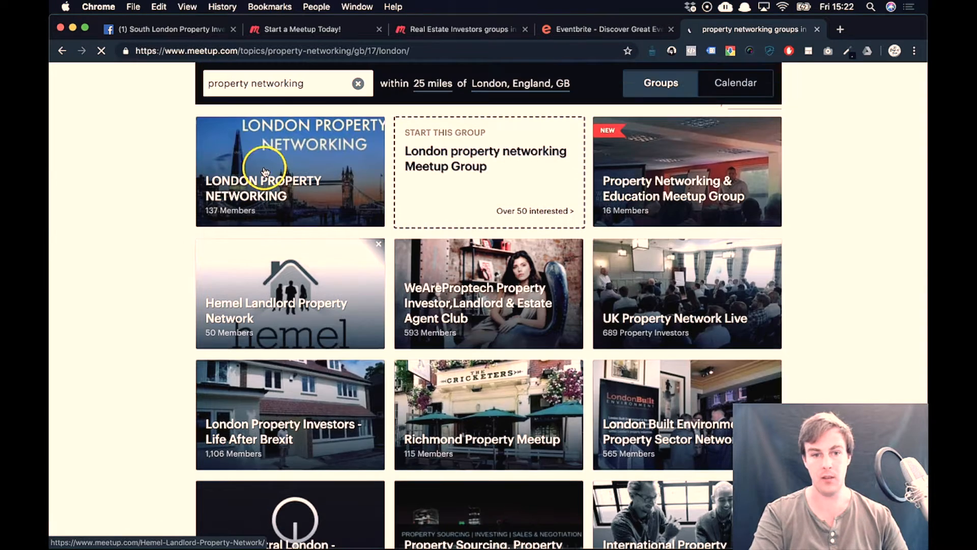
scroll(688, 233, "up", 2)
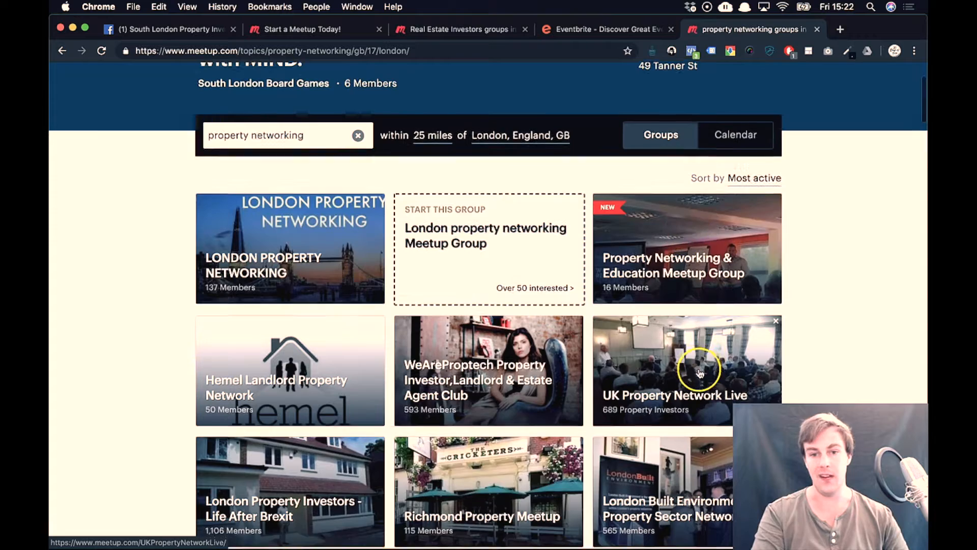
scroll(495, 299, "down", 5)
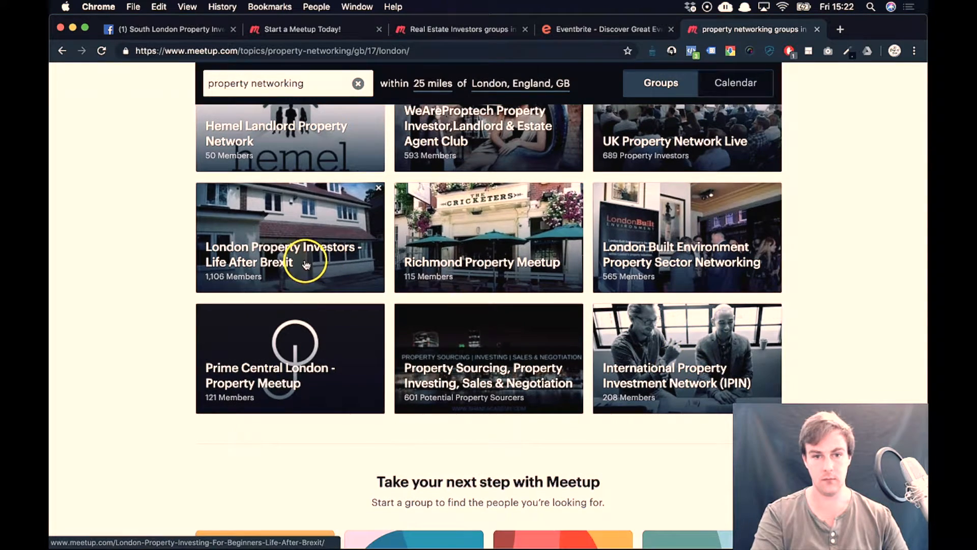
scroll(306, 262, "up", 3)
Close the property networking page and examine the most active Real Estate Investors groups within 25 miles of London, including their member numbers.
left_click(817, 29)
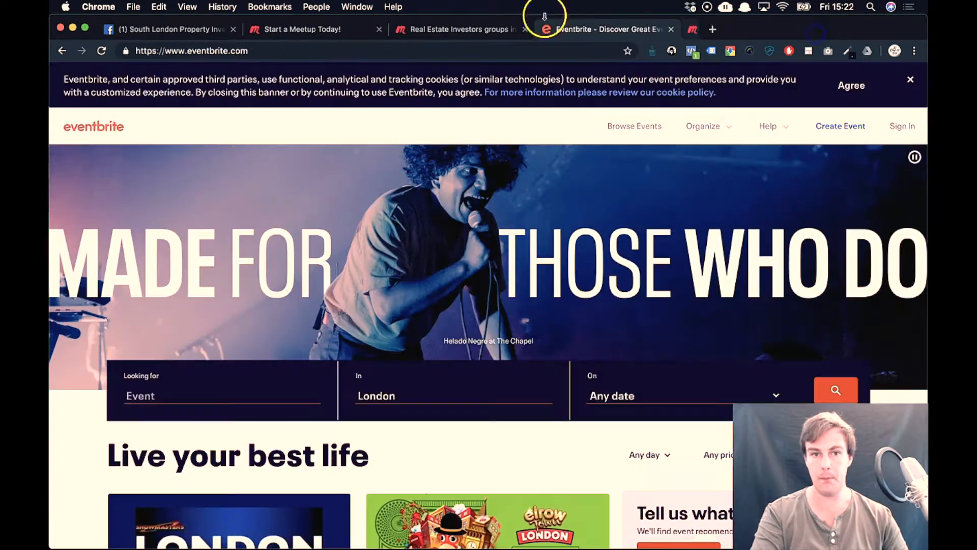
left_click(488, 29)
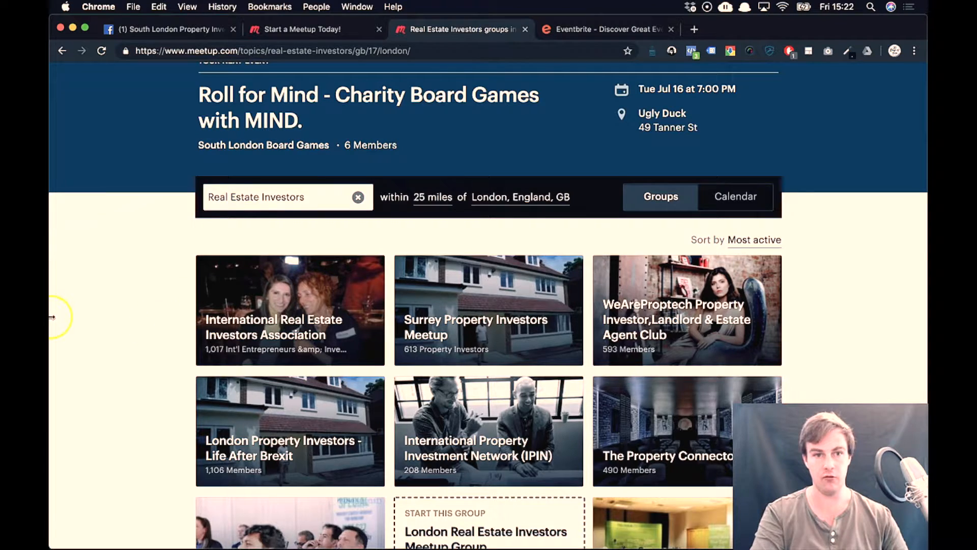
scroll(51, 317, "up", 1)
scroll(52, 317, "down", 4)
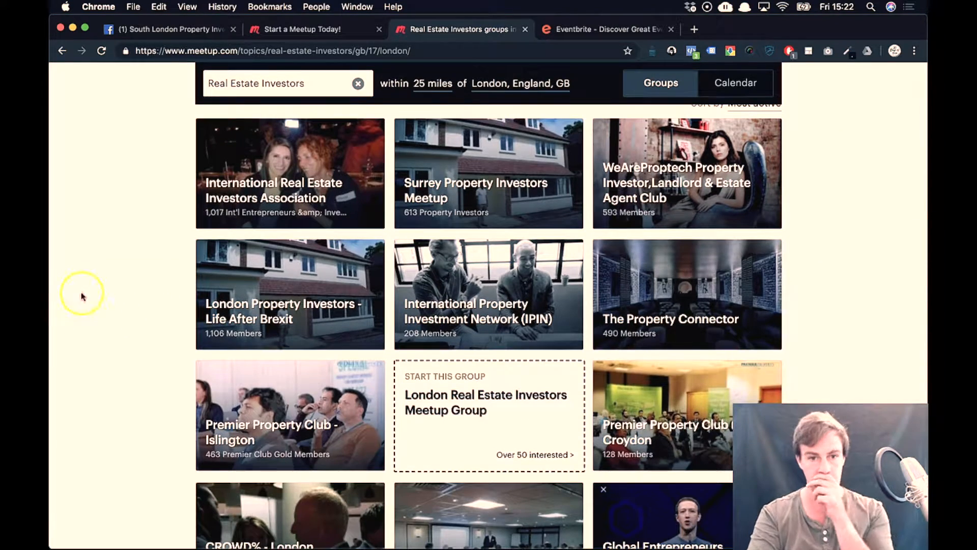
scroll(173, 217, "up", 1)
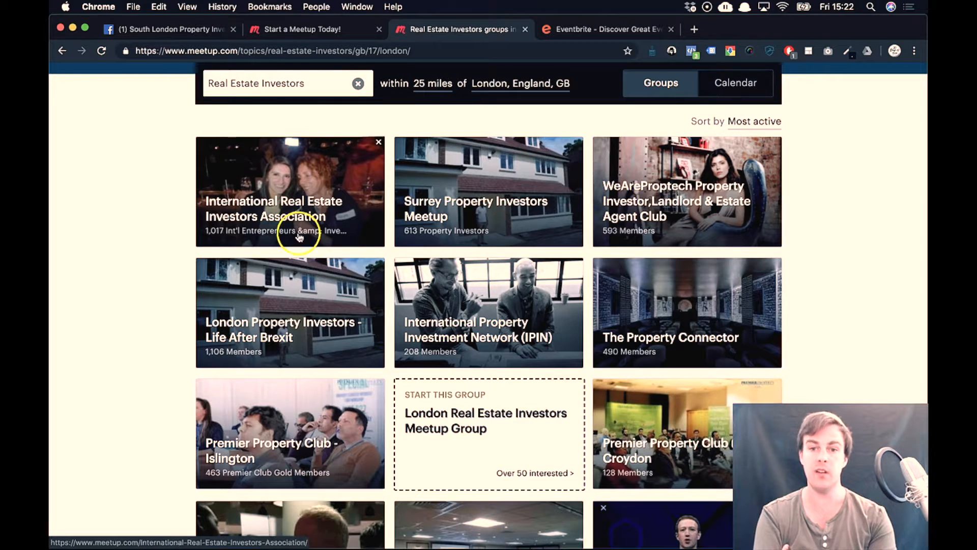
scroll(258, 259, "down", 3)
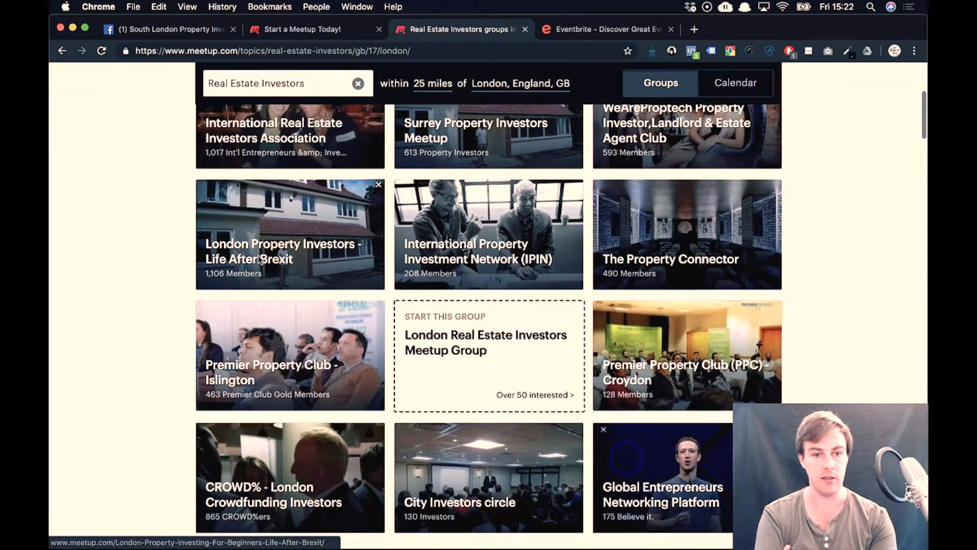
scroll(331, 375, "down", 1)
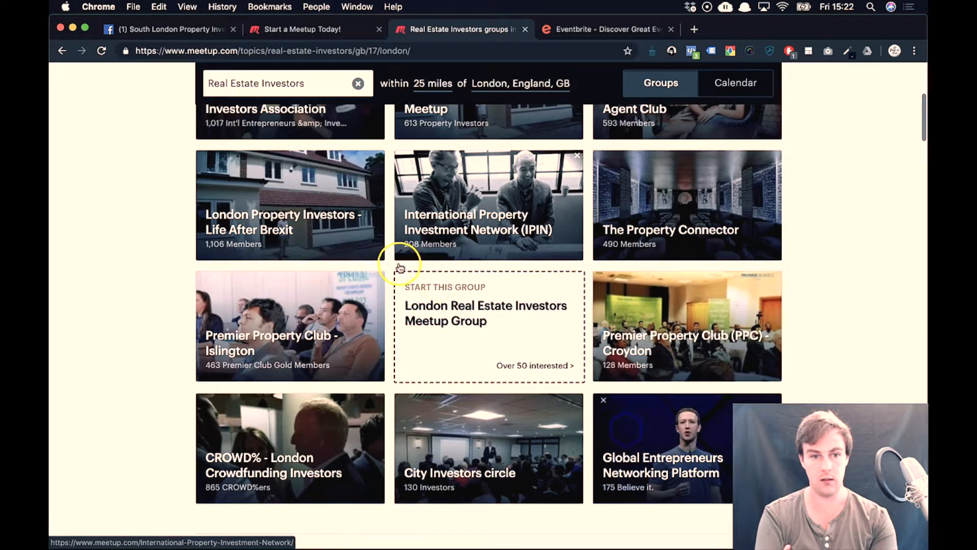
scroll(327, 311, "down", 5)
scroll(328, 312, "up", 2)
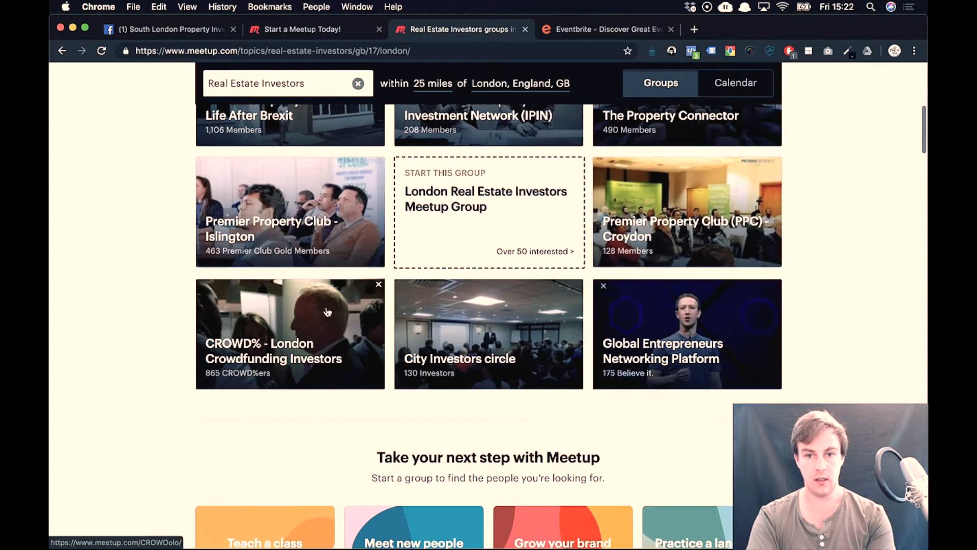
Examine the names and member numbers of the groups listed below the "Take your next step with Meetup" section.
scroll(655, 229, "down", 10)
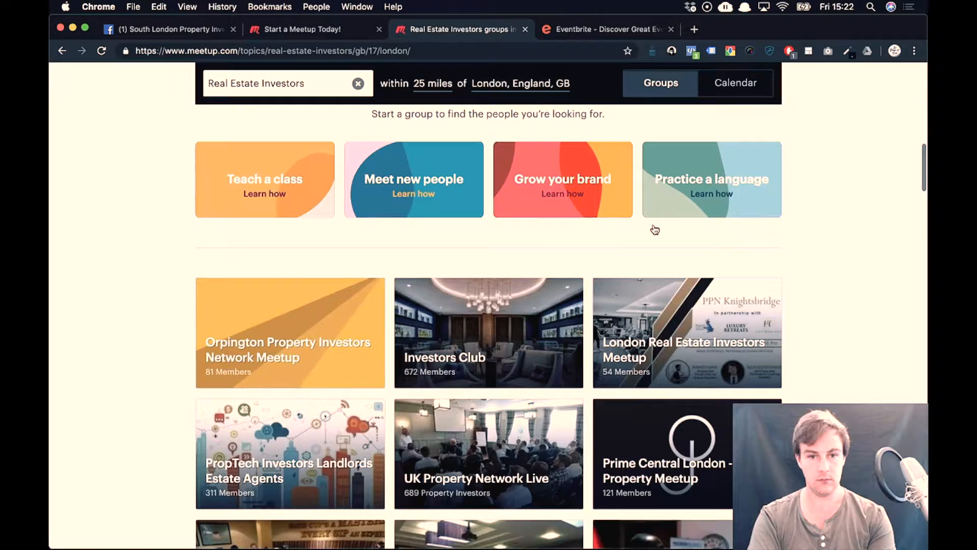
scroll(246, 357, "down", 5)
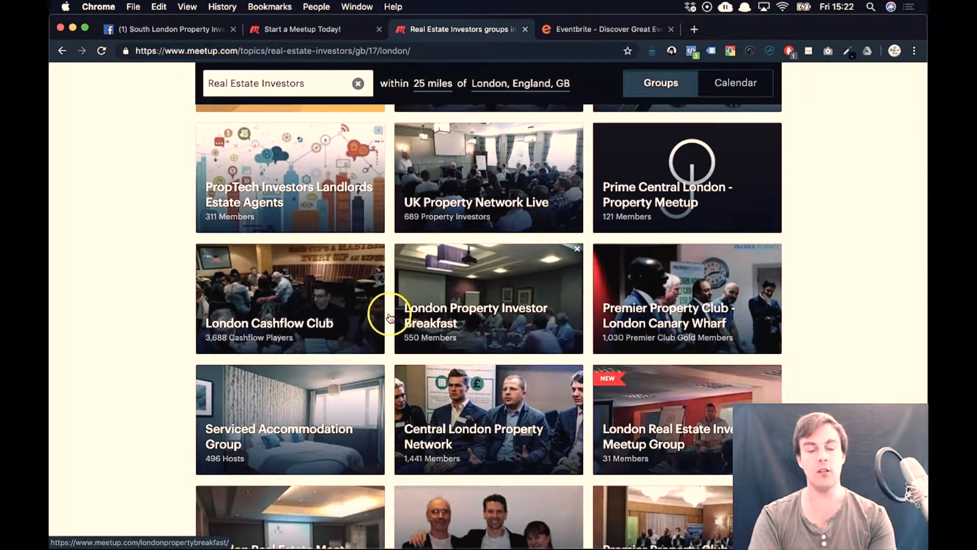
scroll(343, 346, "down", 2)
scroll(346, 354, "down", 1)
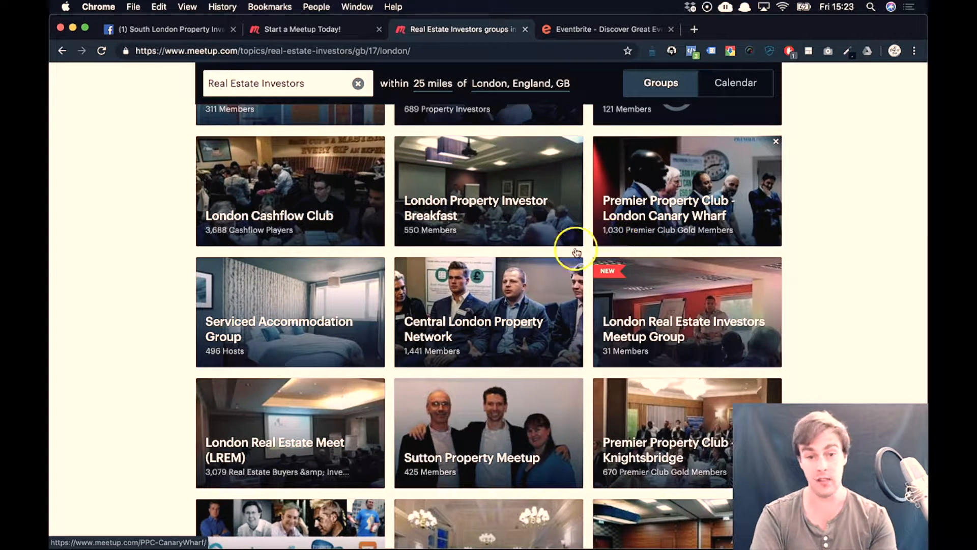
scroll(457, 350, "down", 5)
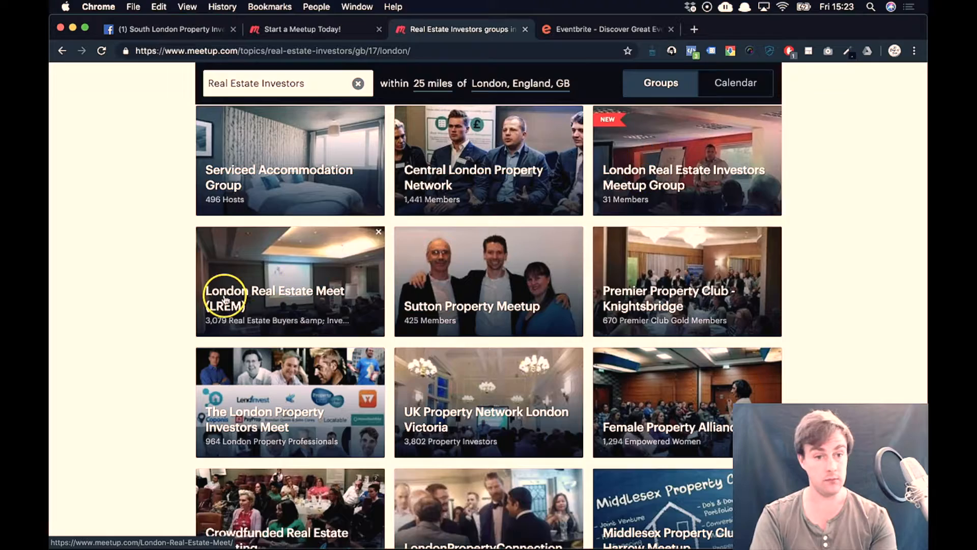
scroll(226, 299, "down", 10)
scroll(225, 299, "down", 5)
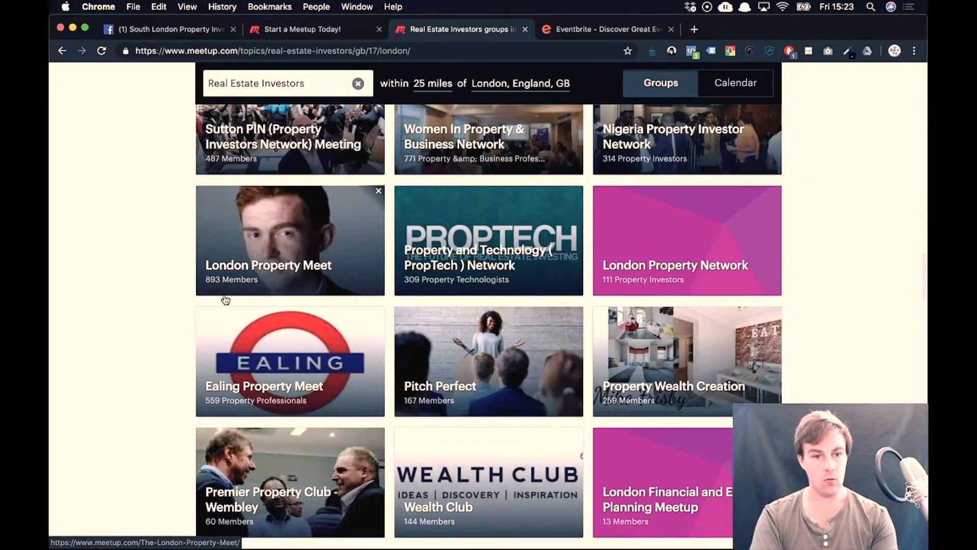
Look through the less active groups further down for ones named after local areas, such as Richmond, Wandsworth and Islington.
scroll(225, 299, "down", 6)
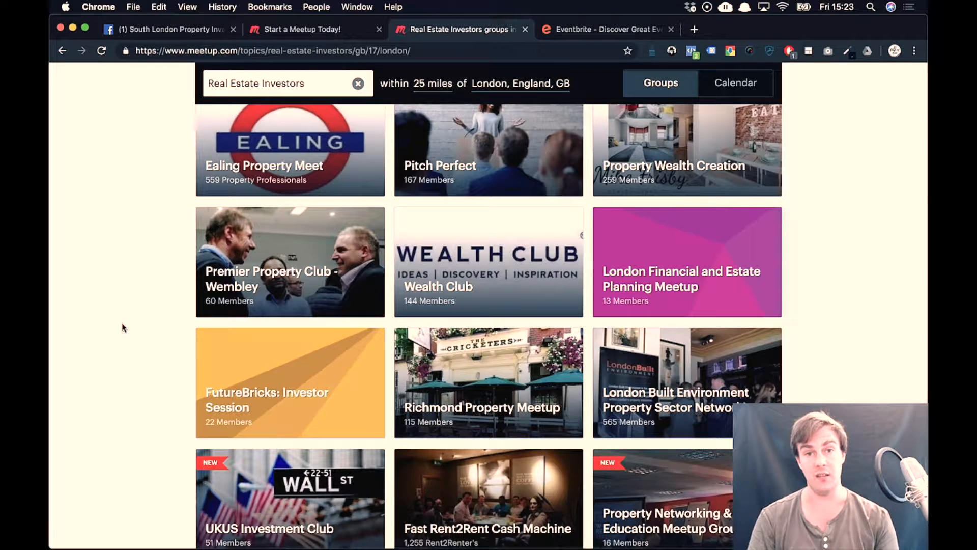
scroll(123, 328, "down", 5)
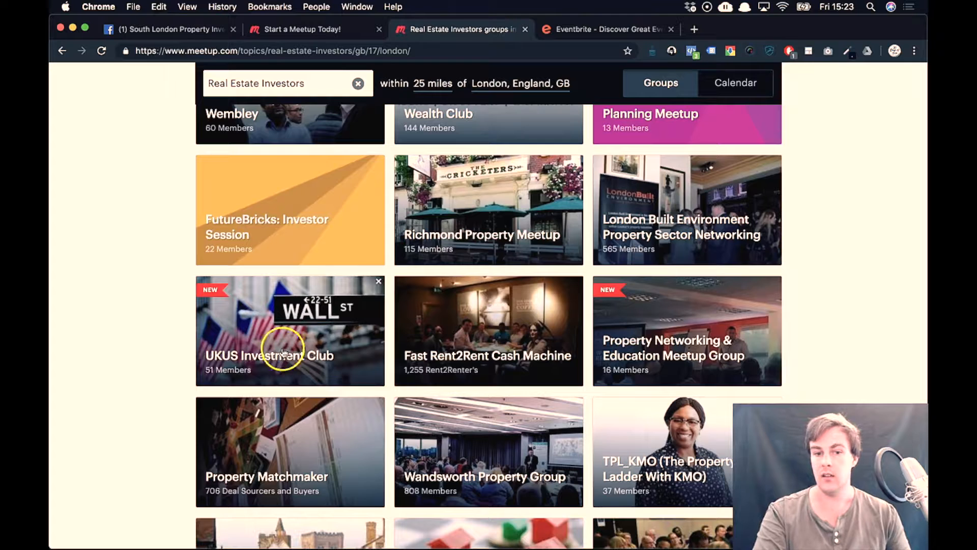
scroll(427, 389, "down", 1)
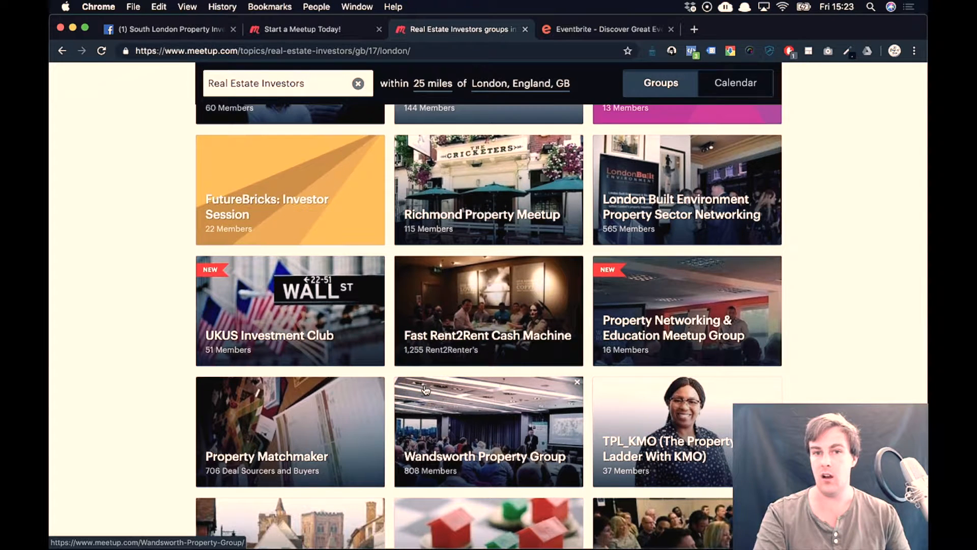
scroll(427, 389, "down", 2)
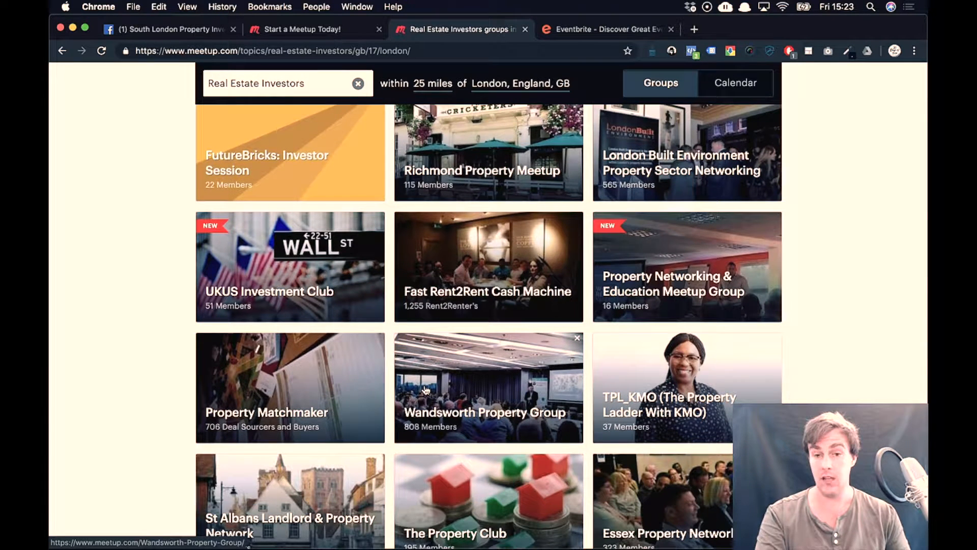
scroll(503, 360, "down", 8)
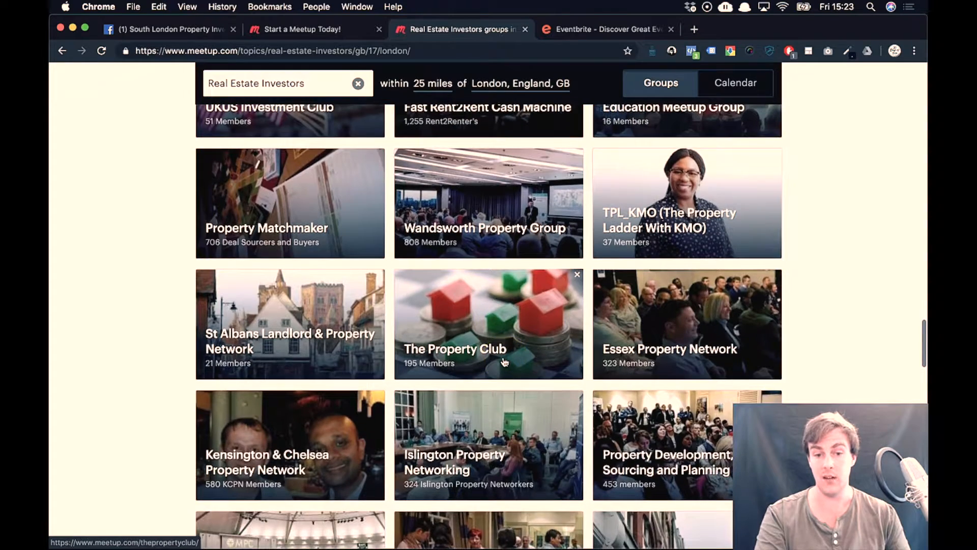
scroll(504, 361, "down", 6)
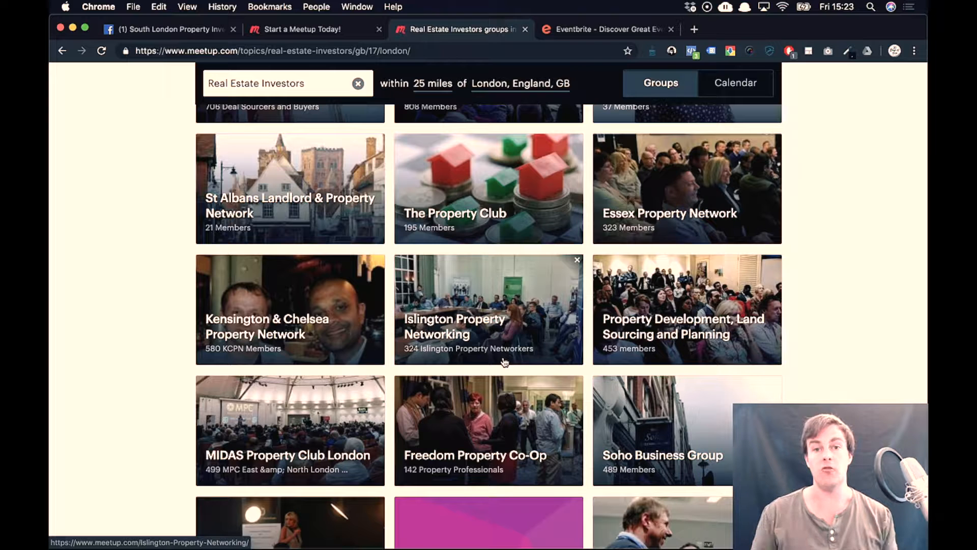
left_click(493, 357)
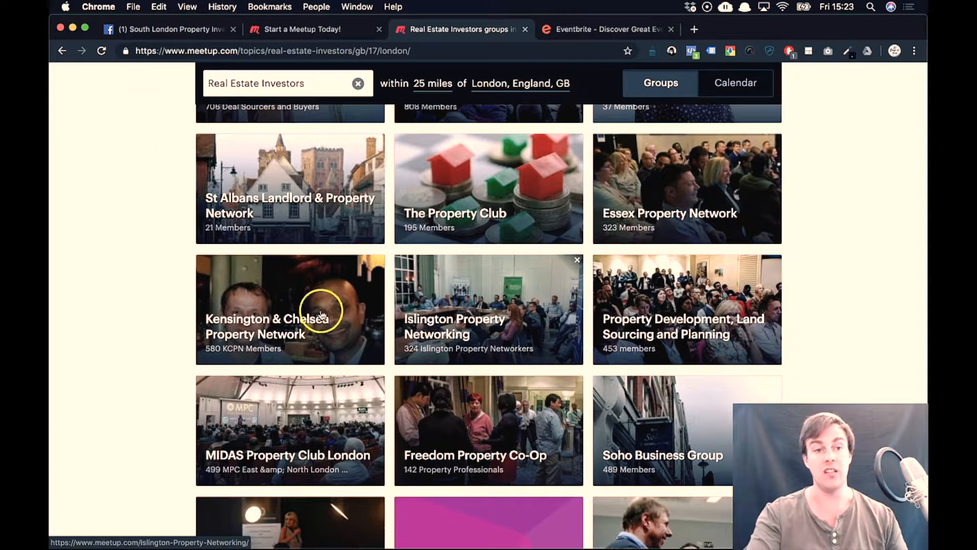
Skim the rest of the Real Estate Investors list and recheck the groups nearer its beginning, such as the Orpington one.
scroll(476, 251, "down", 3)
scroll(209, 317, "down", 8)
scroll(209, 317, "up", 10)
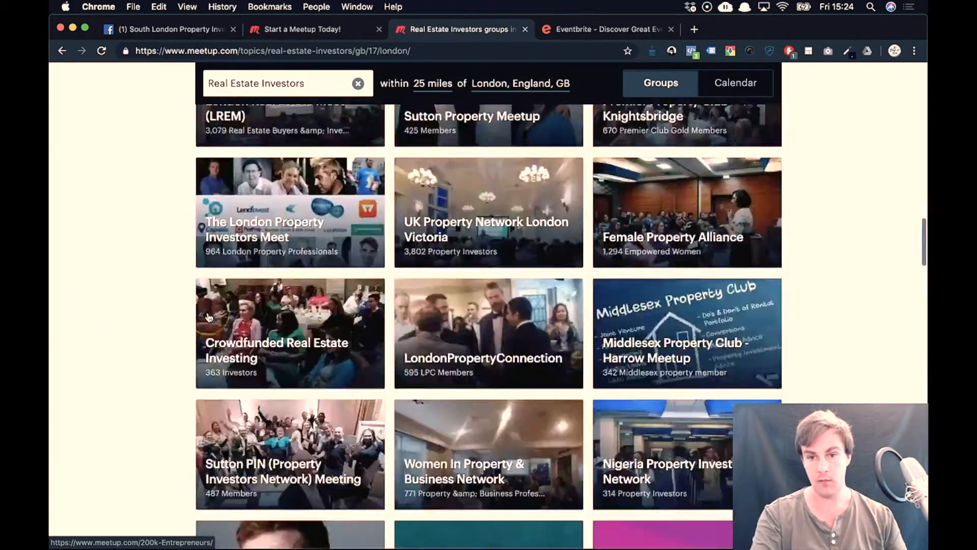
scroll(209, 317, "down", 10)
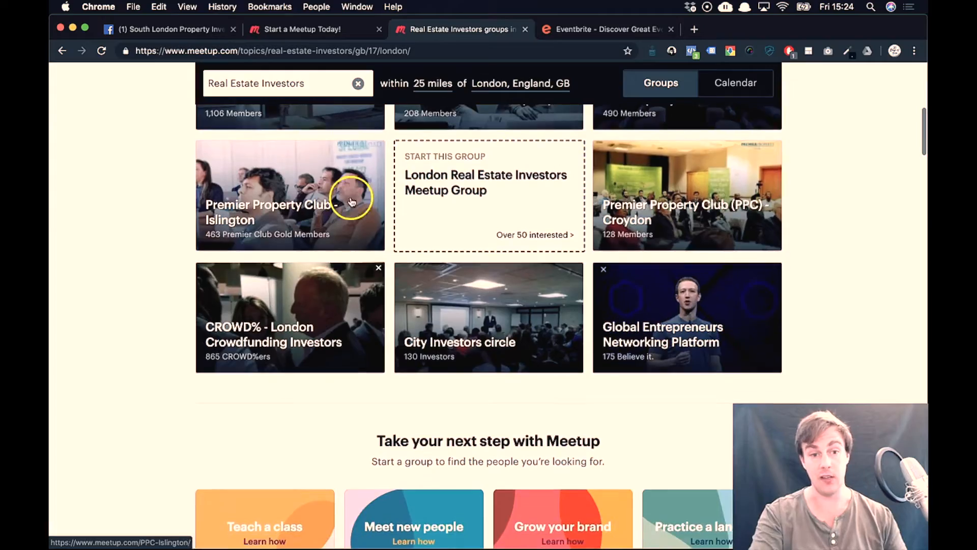
scroll(604, 338, "down", 5)
scroll(604, 338, "up", 1)
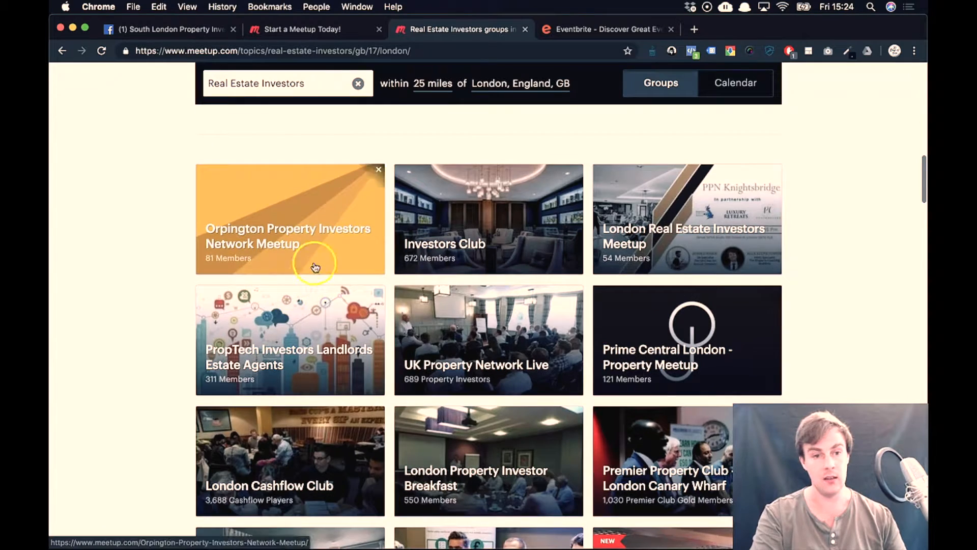
scroll(439, 383, "up", 1)
scroll(438, 383, "up", 1)
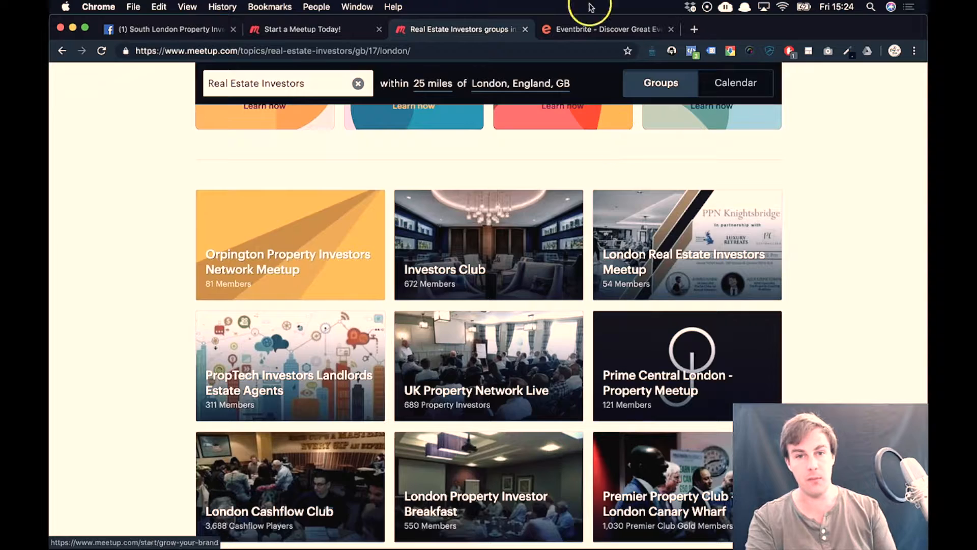
Switch to the Eventbrite homepage and look over its event search and featured London events.
left_click(579, 28)
scroll(307, 397, "down", 2)
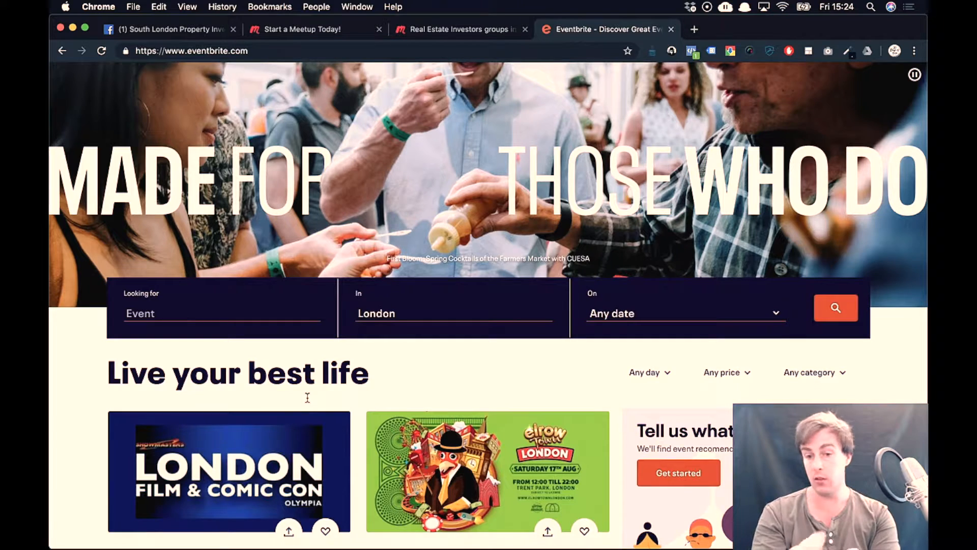
mouse_move(179, 548)
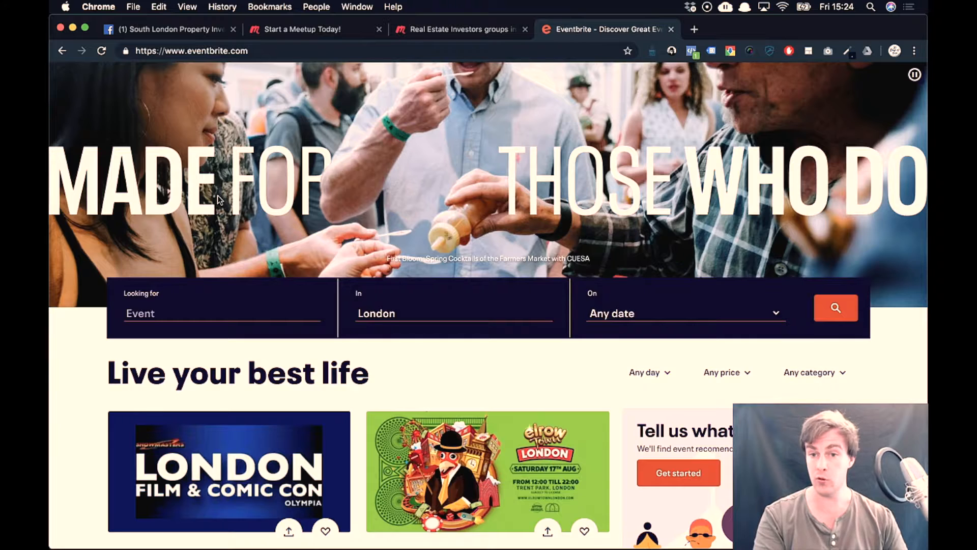
scroll(218, 198, "up", 2)
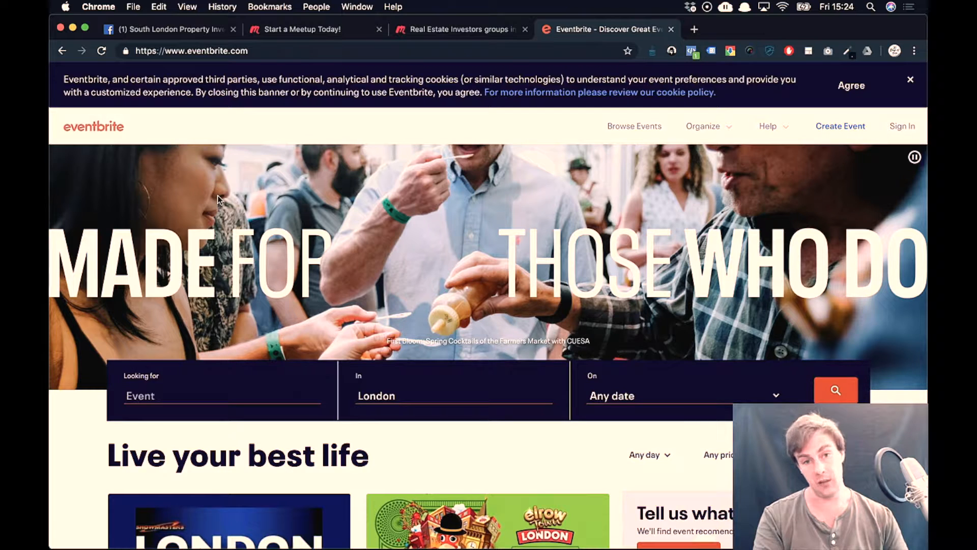
Open the South London Board Games page from the account's own Meetup groups.
left_click(289, 30)
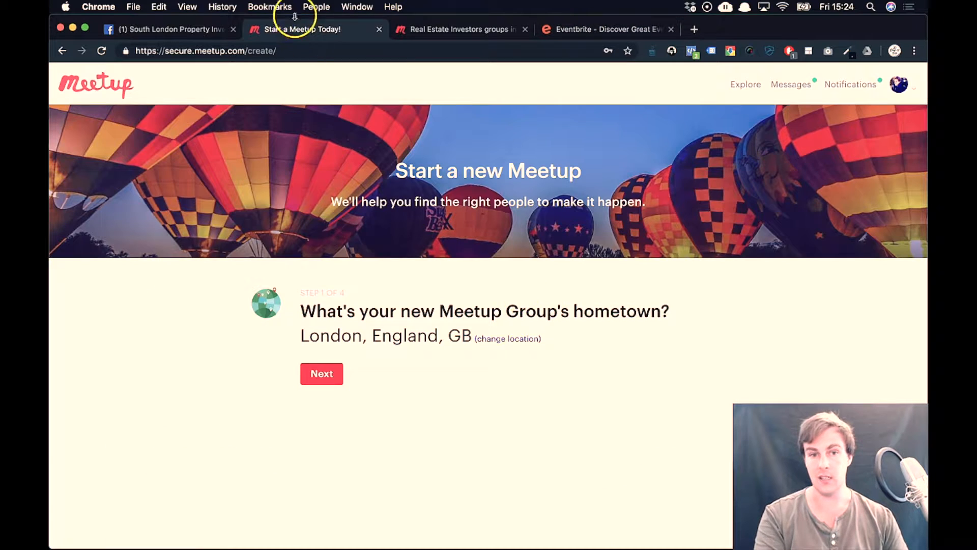
left_click(411, 30)
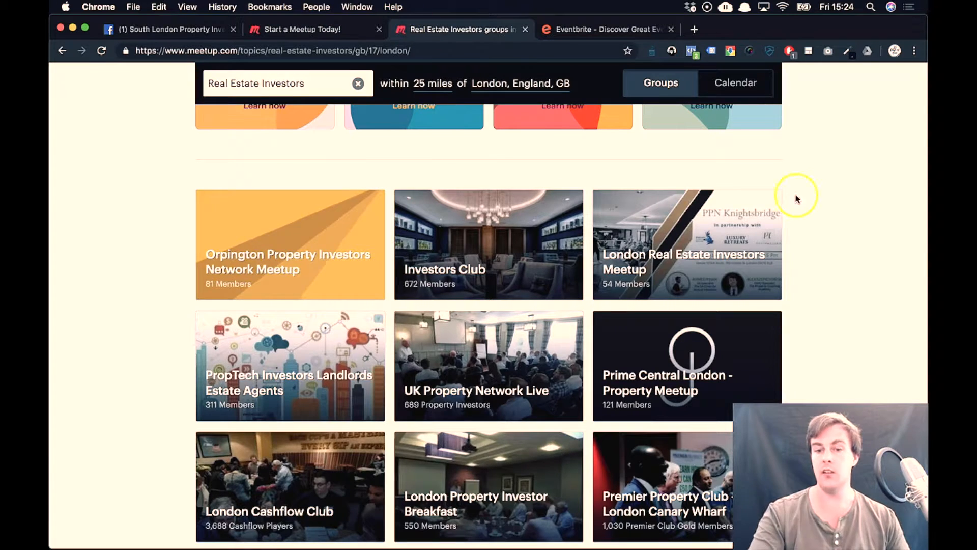
scroll(824, 213, "up", 10)
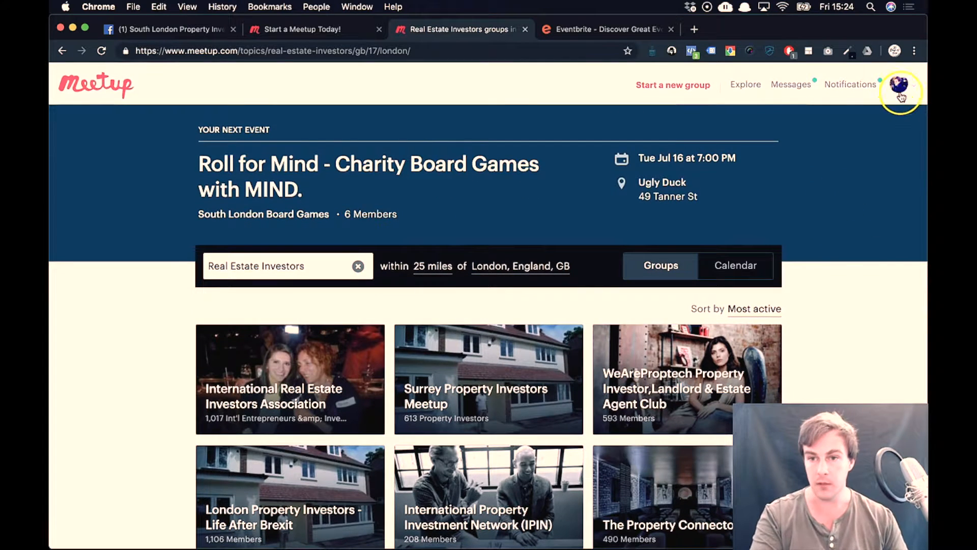
left_click(900, 92)
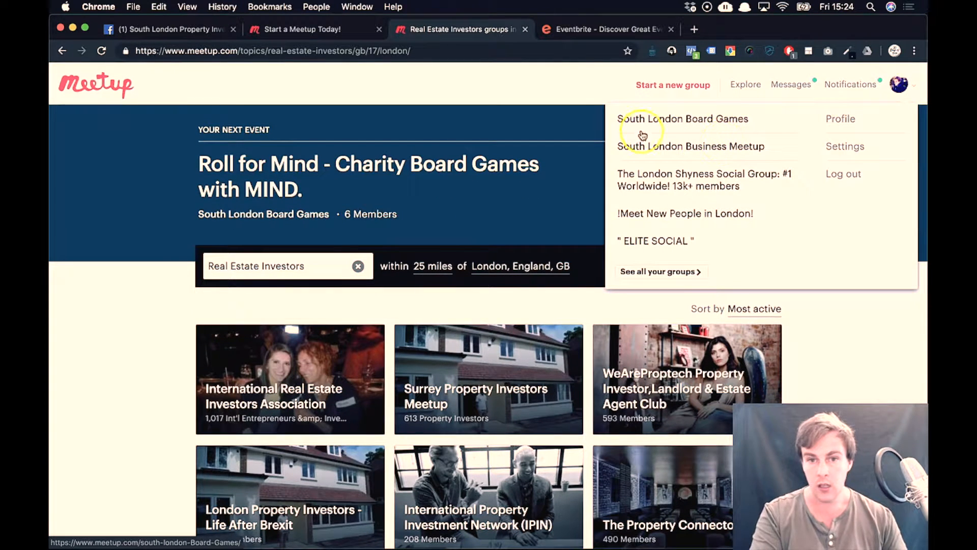
left_click(714, 121)
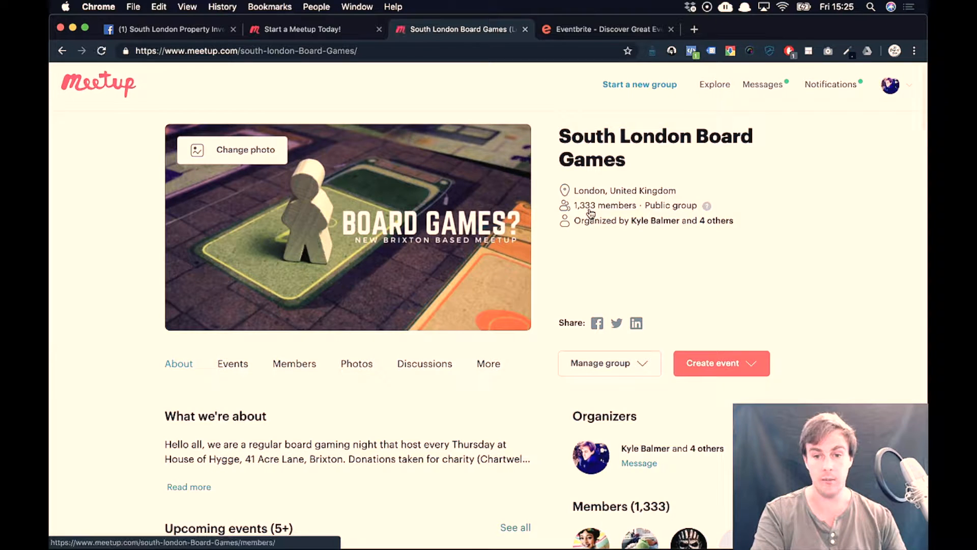
Examine the South London Board Games page, including its name, member number and description.
scroll(764, 259, "down", 1)
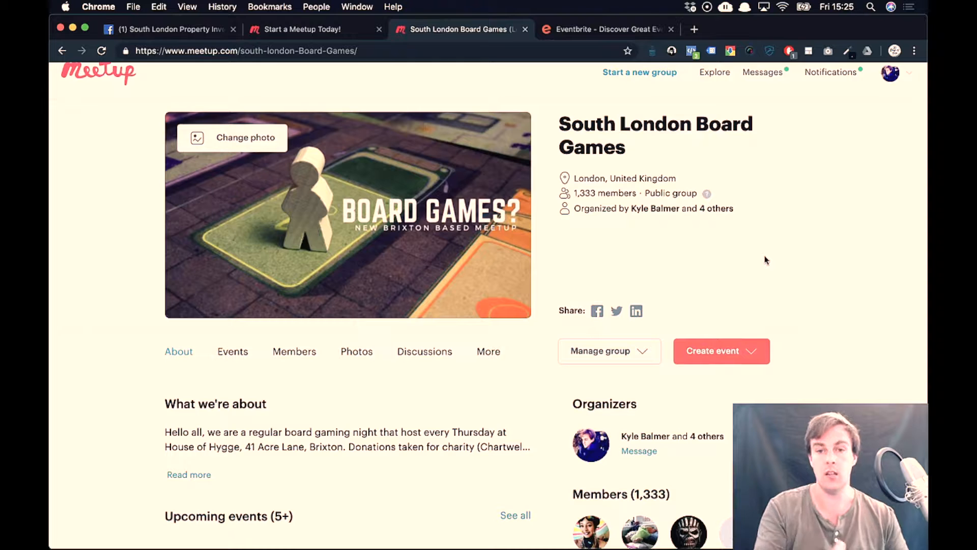
left_click(629, 157)
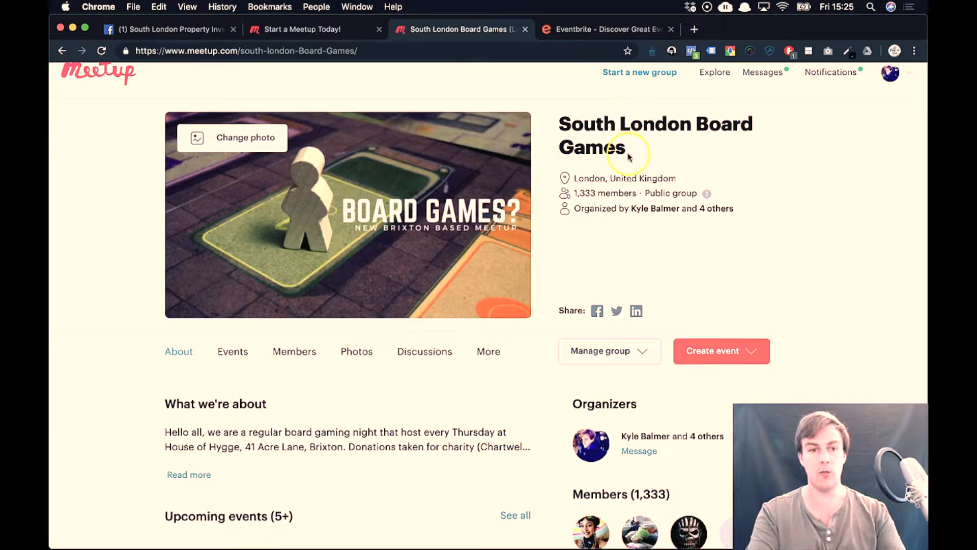
left_click(605, 199)
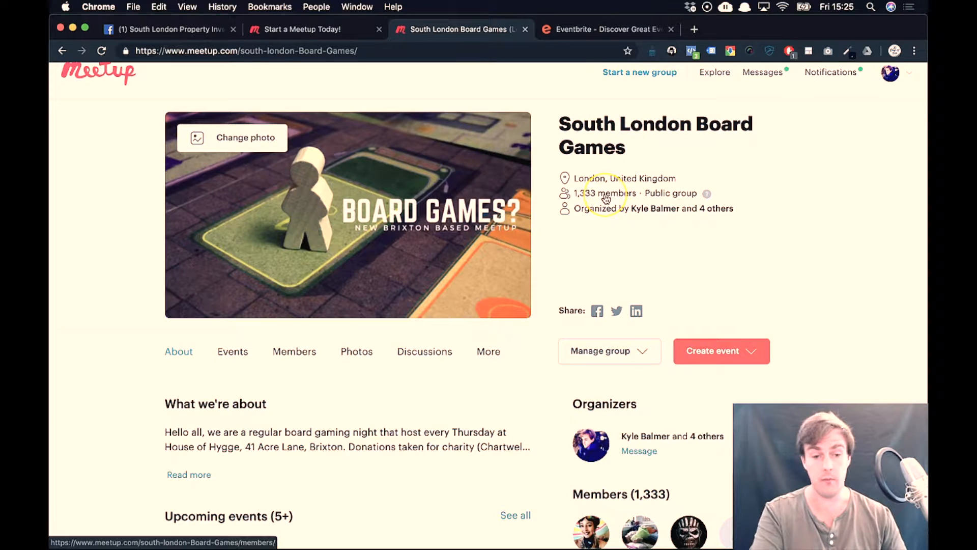
scroll(606, 199, "down", 3)
scroll(605, 199, "up", 3)
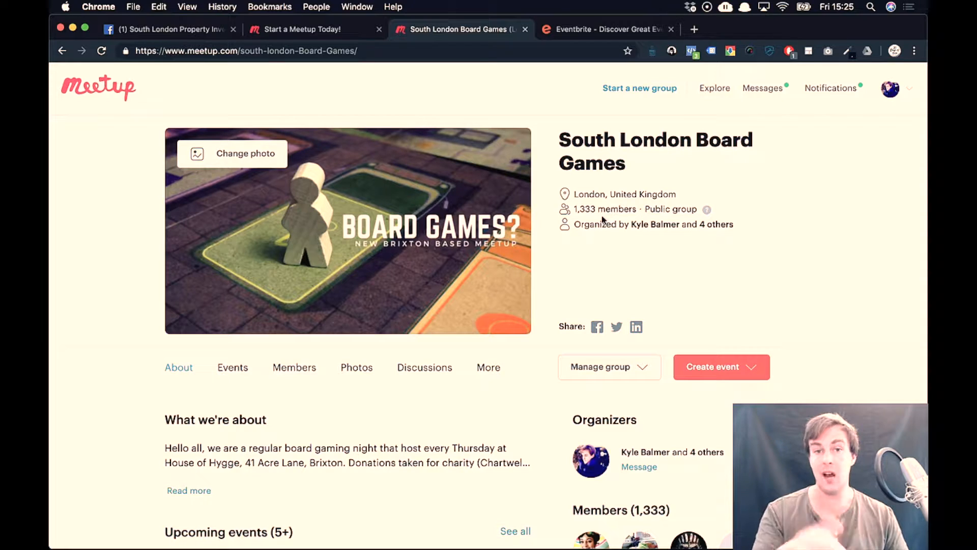
scroll(602, 220, "down", 8)
scroll(602, 220, "up", 8)
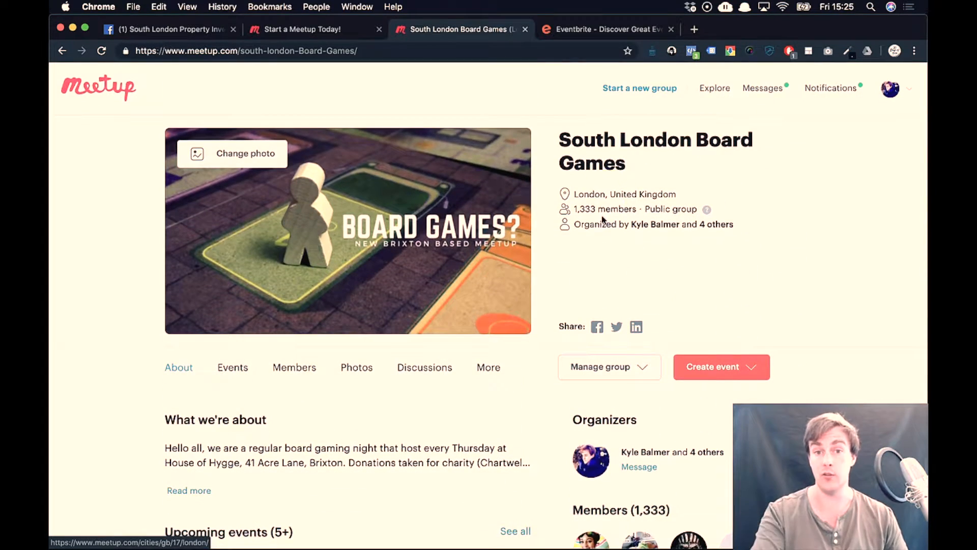
Compare the Eventbrite homepage with the South London Board Games group page on Meetup.
left_click(613, 32)
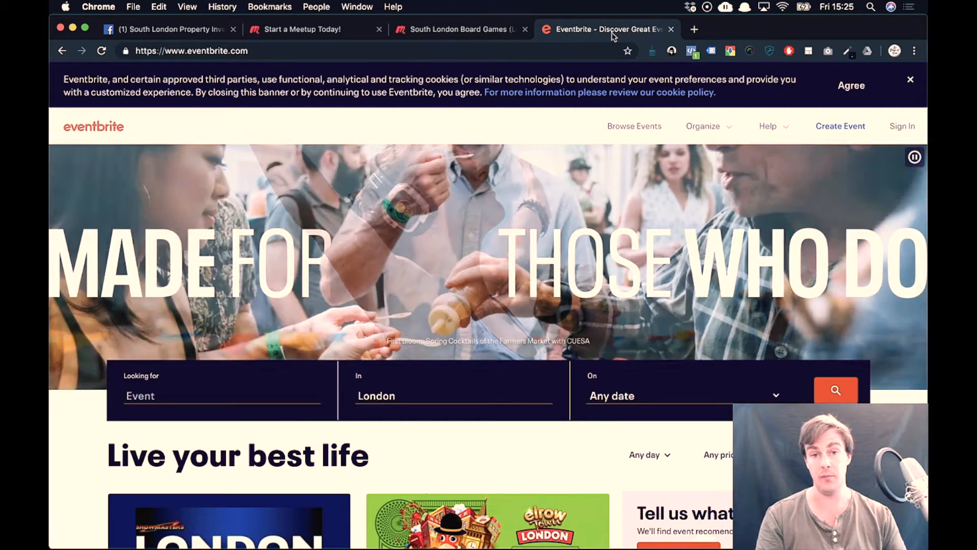
left_click(442, 28)
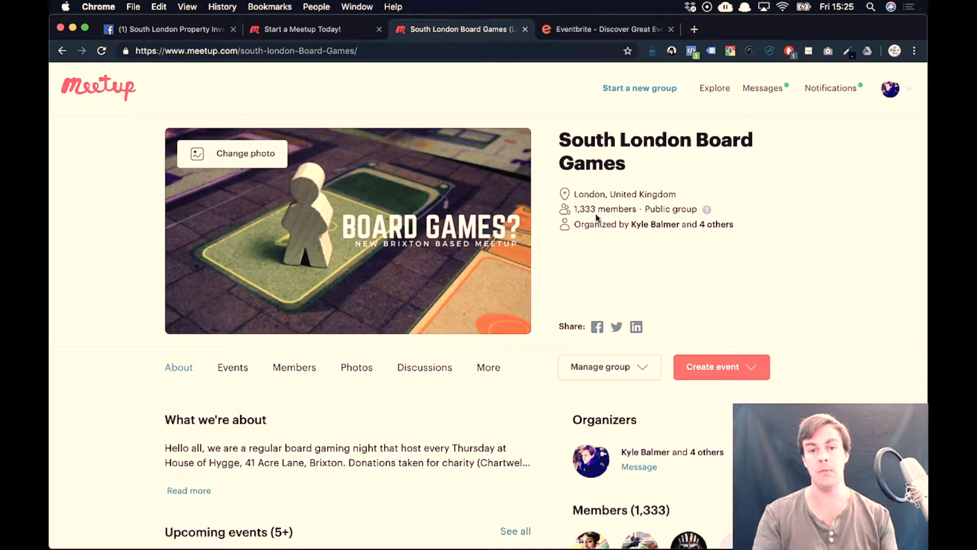
left_click(565, 32)
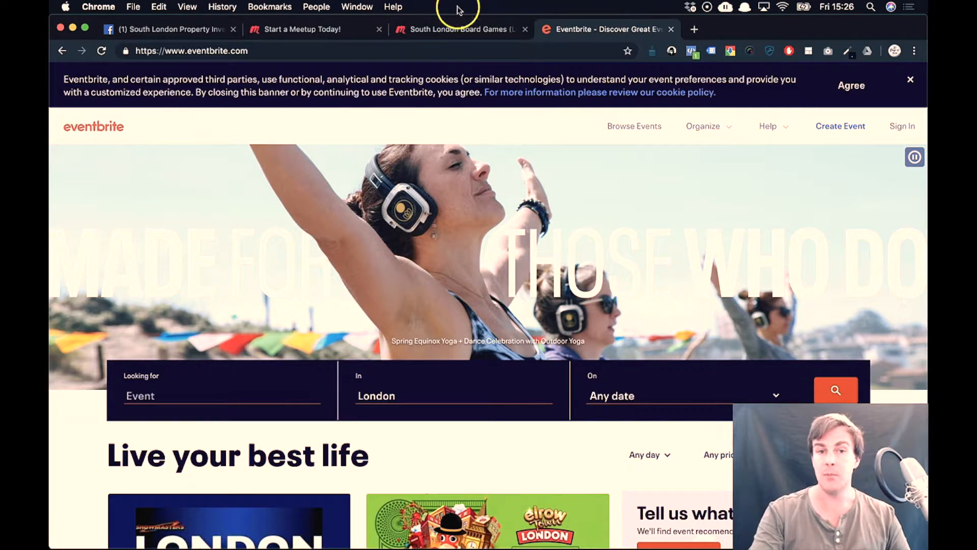
left_click(446, 30)
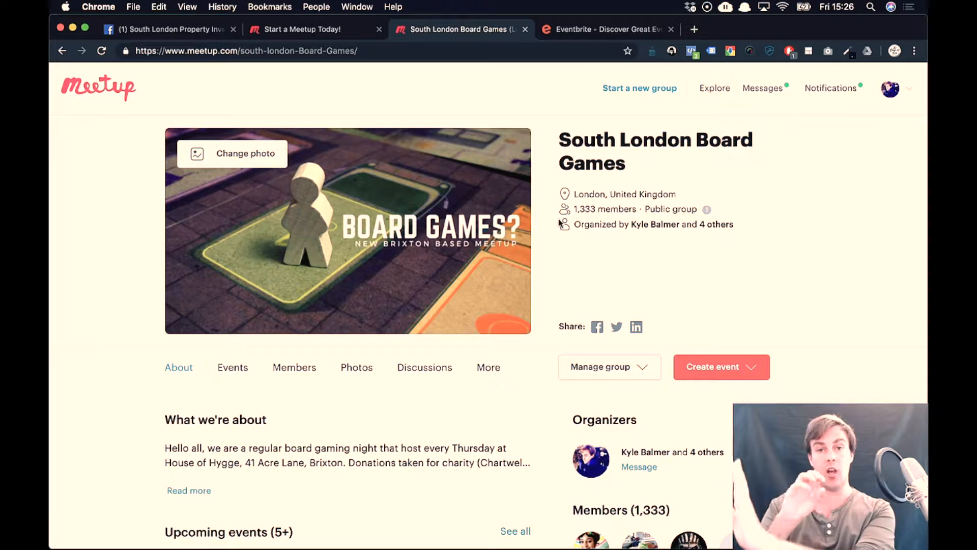
scroll(558, 223, "down", 1)
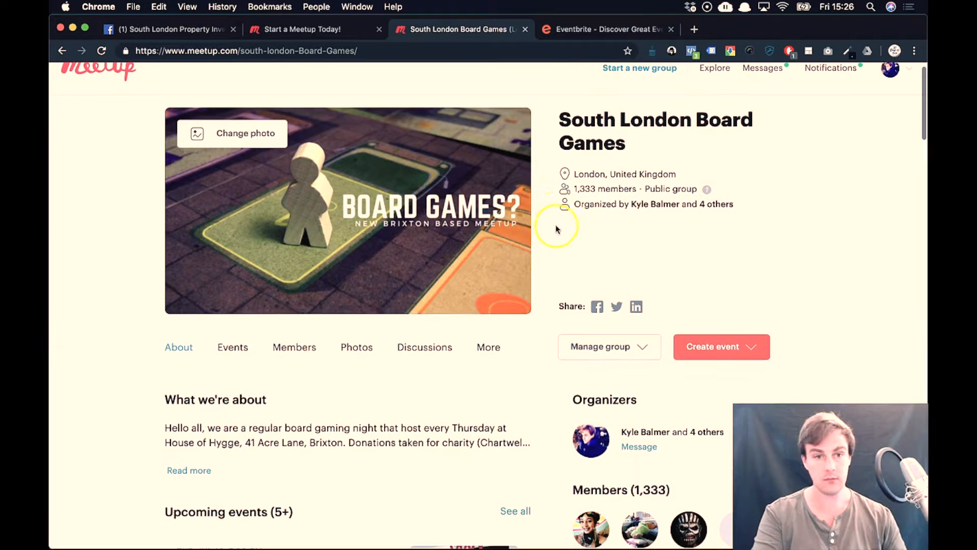
scroll(574, 217, "up", 1)
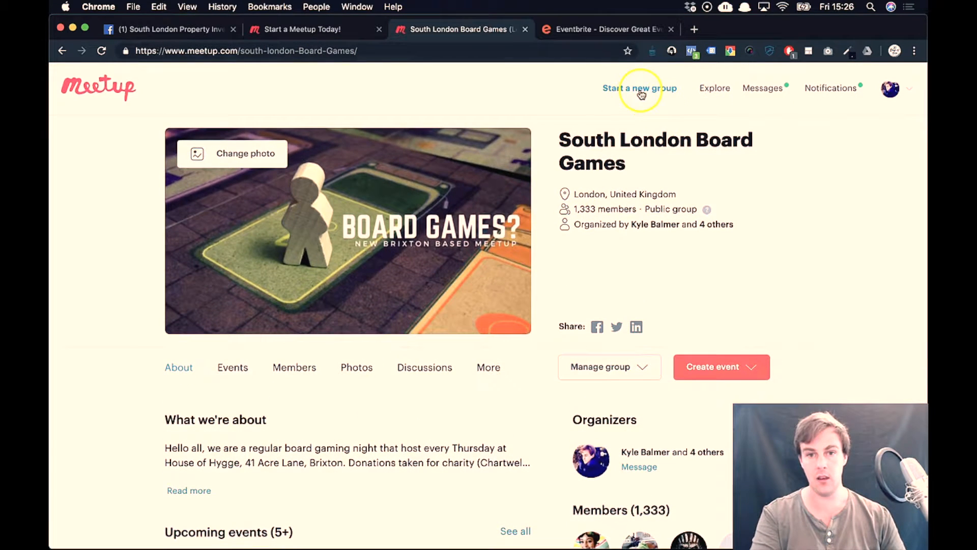
Return to the London list of Real Estate Investors groups and look over its first entries.
left_click(308, 32)
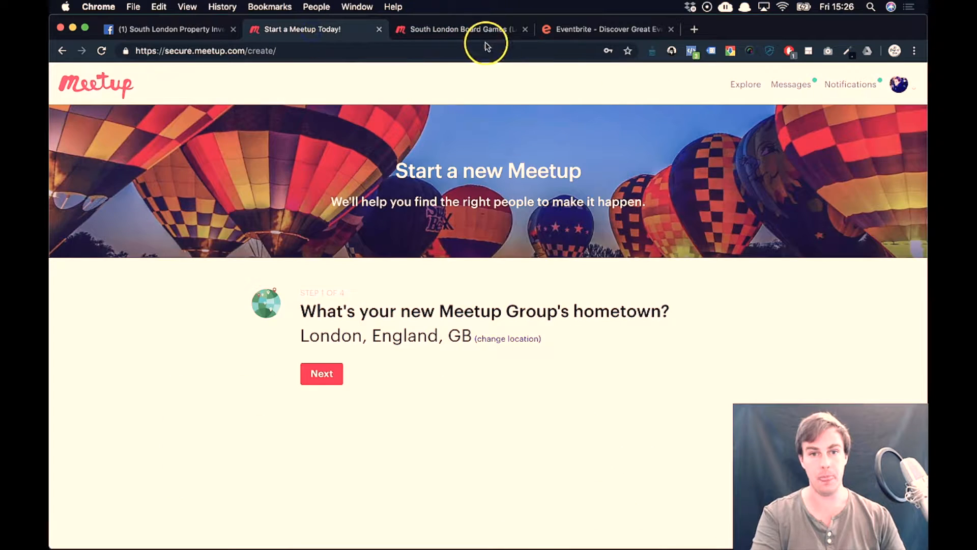
left_click(445, 29)
left_click(63, 51)
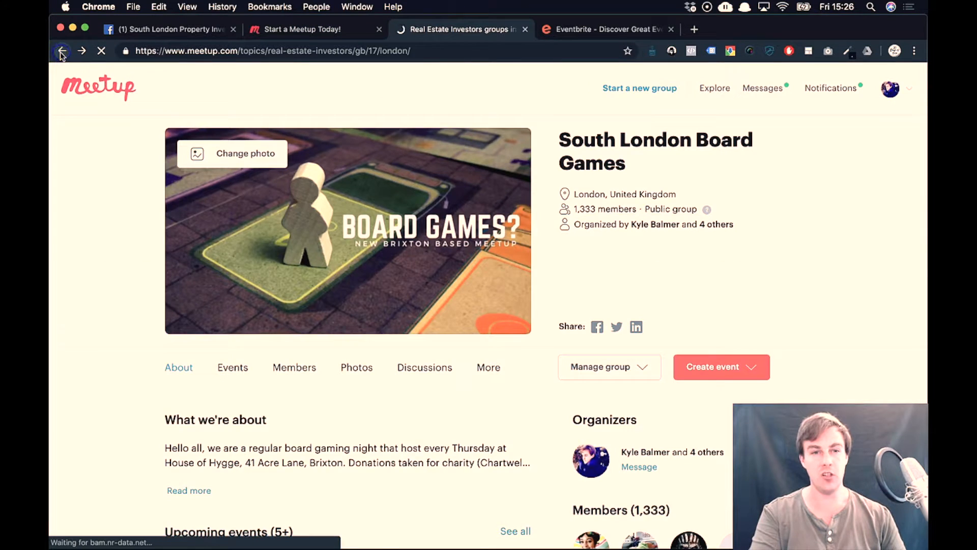
scroll(433, 298, "down", 3)
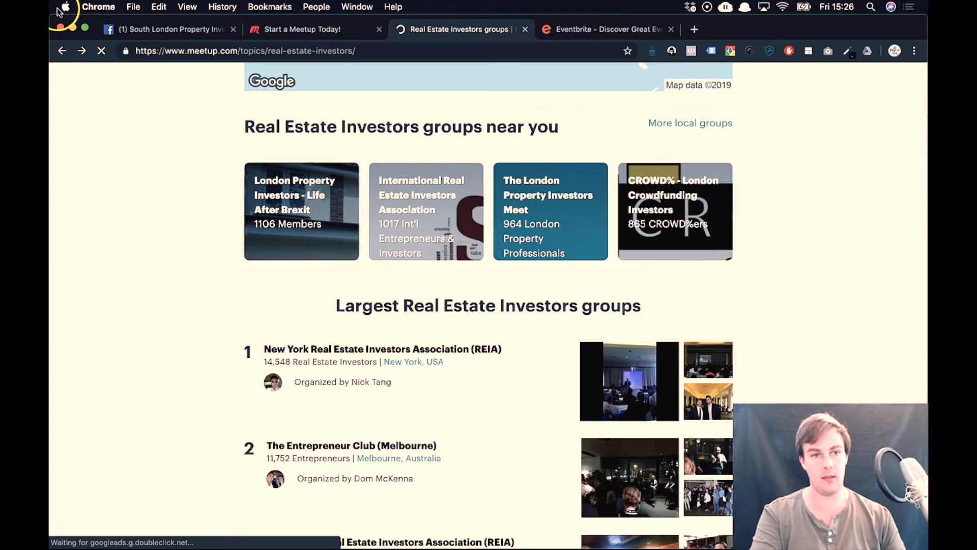
left_click(81, 50)
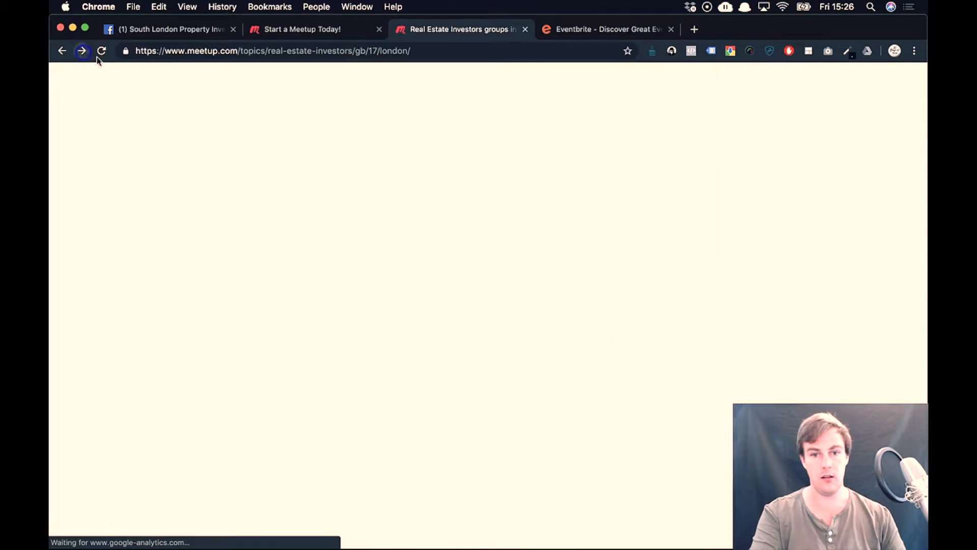
scroll(475, 292, "down", 4)
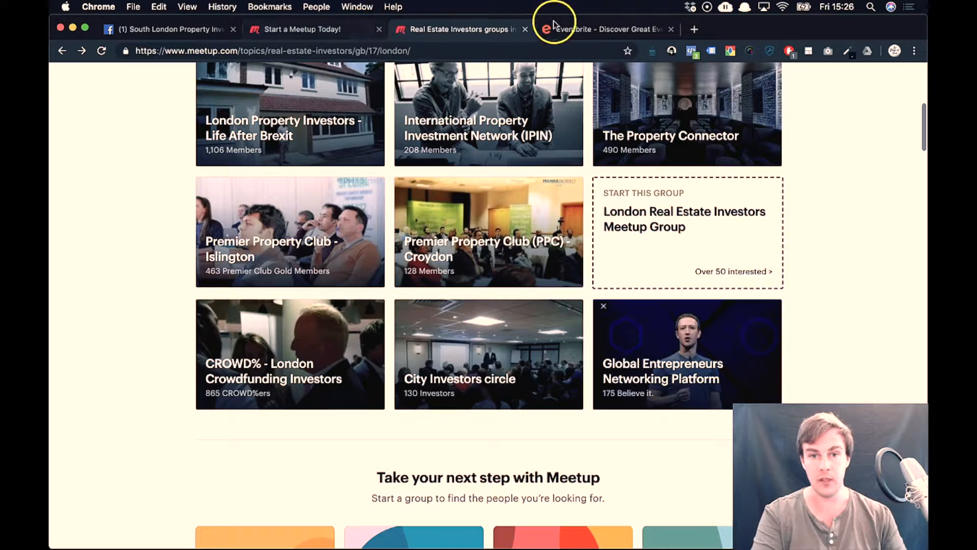
Accept London, England, GB as the new Meetup group's hometown and select the Real Estate Investment Education topic.
left_click(266, 31)
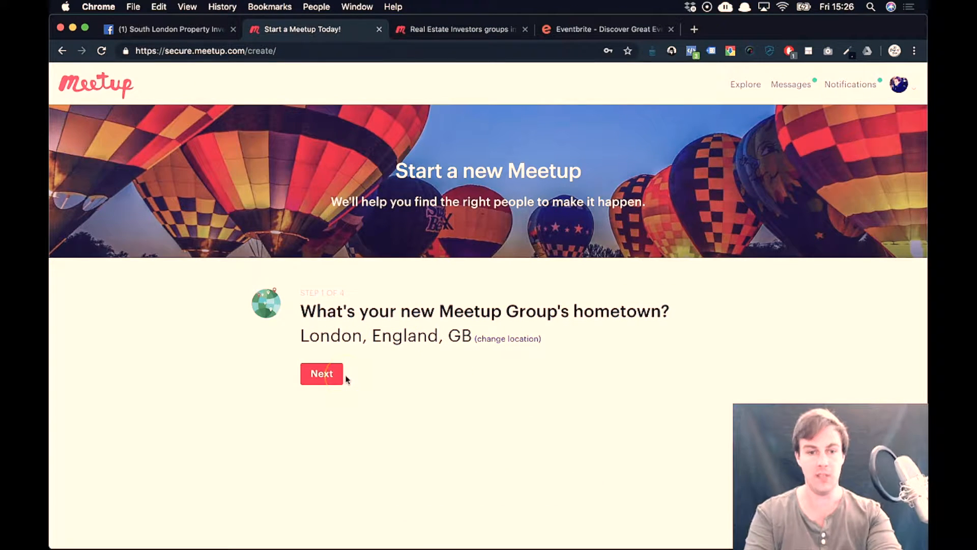
left_click(325, 374)
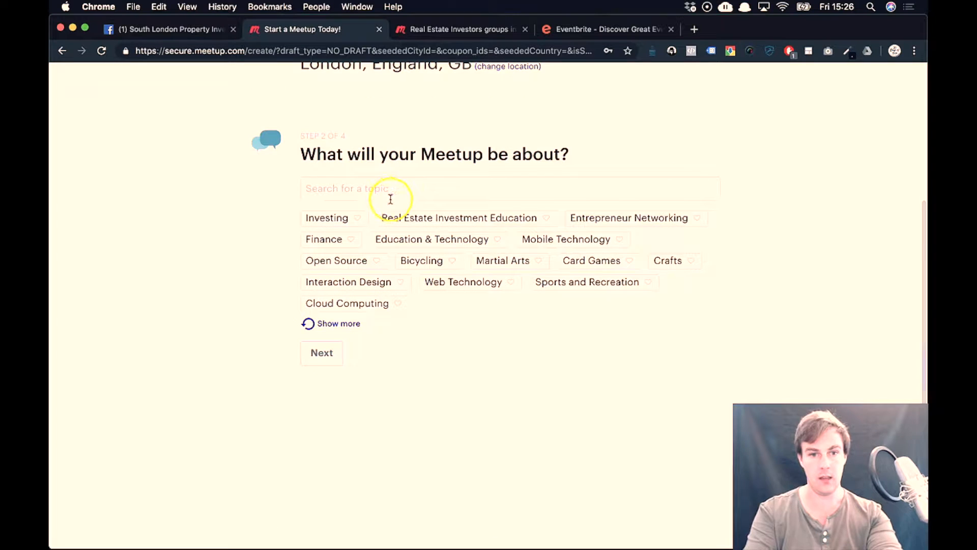
left_click(454, 220)
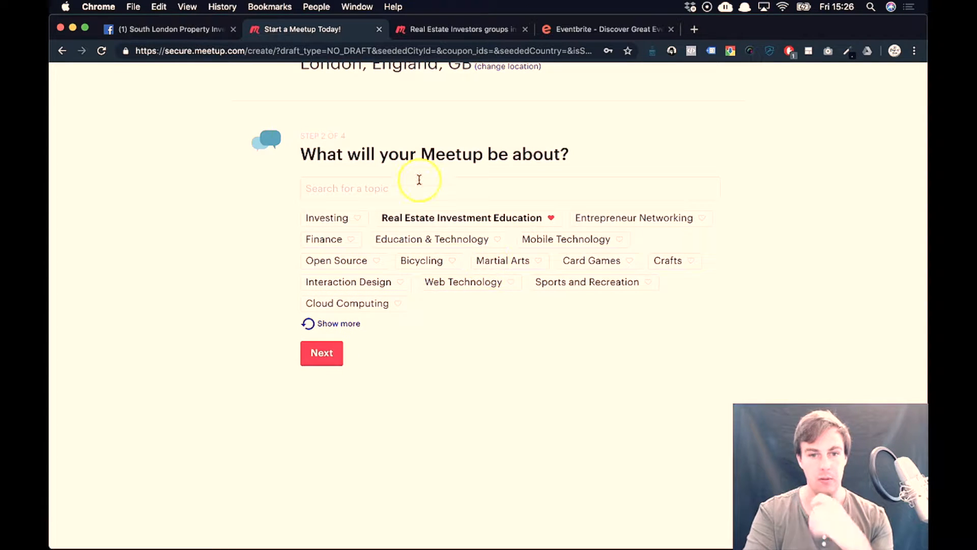
Search the topics for "property investment" and add Property investment education, Real Estate Investors and Selecting an Investment Property.
left_click(409, 183)
type("real estate")
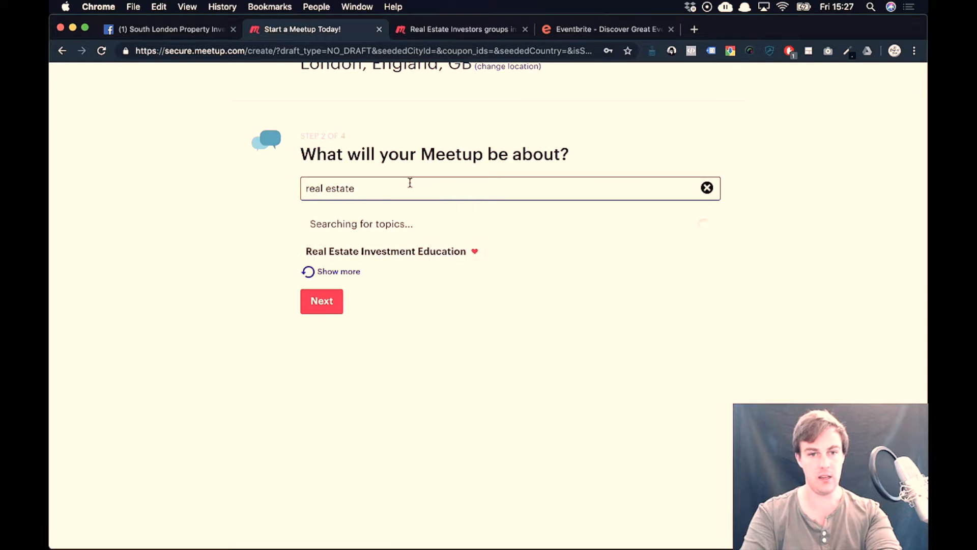
key("super+a")
type("property investment")
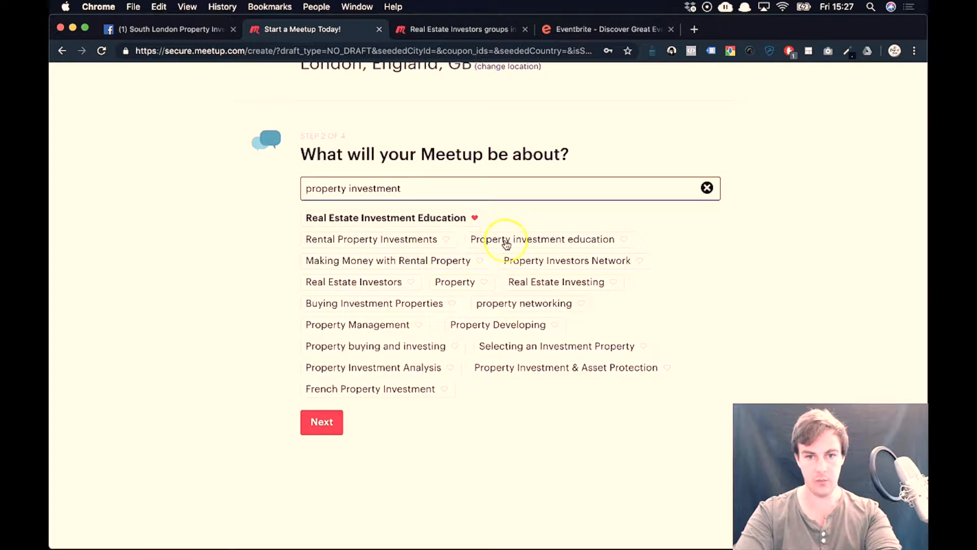
left_click(506, 244)
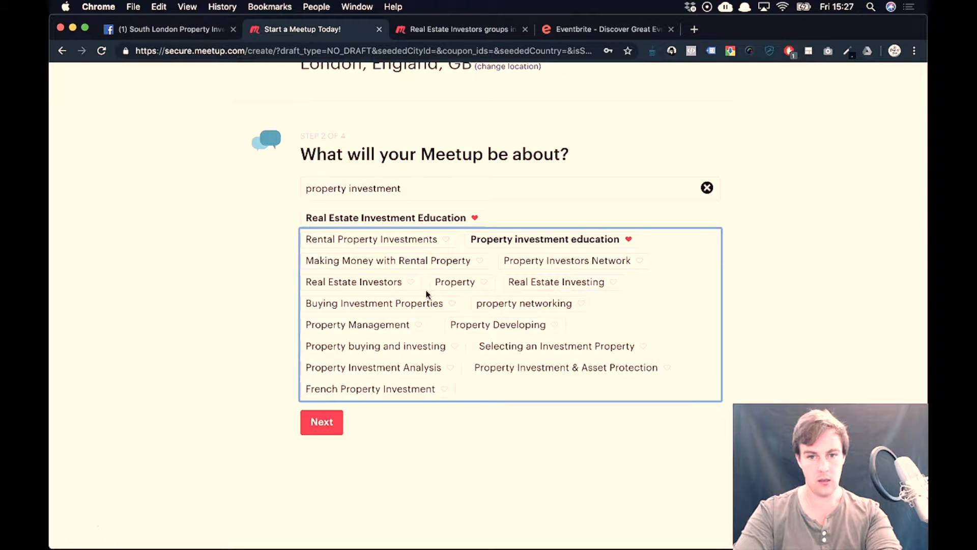
left_click(411, 285)
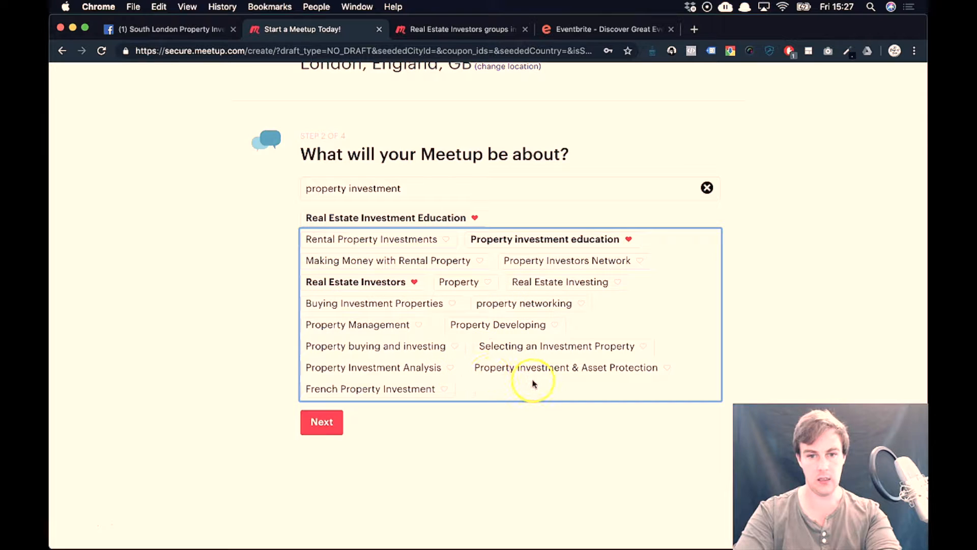
left_click(517, 348)
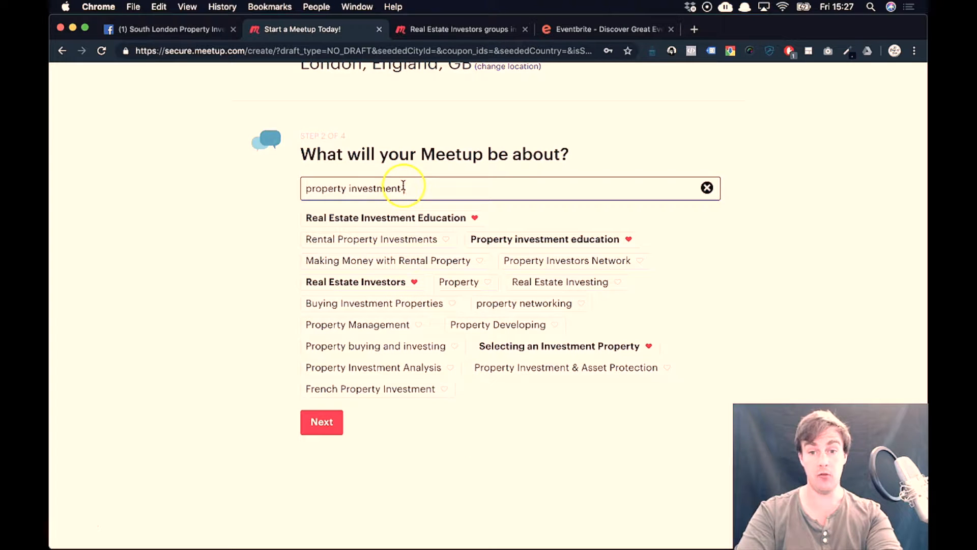
Clear the topic search and continue with the chosen topics to the group's name and description.
key("super+a")
key("BackSpace")
left_click(509, 370)
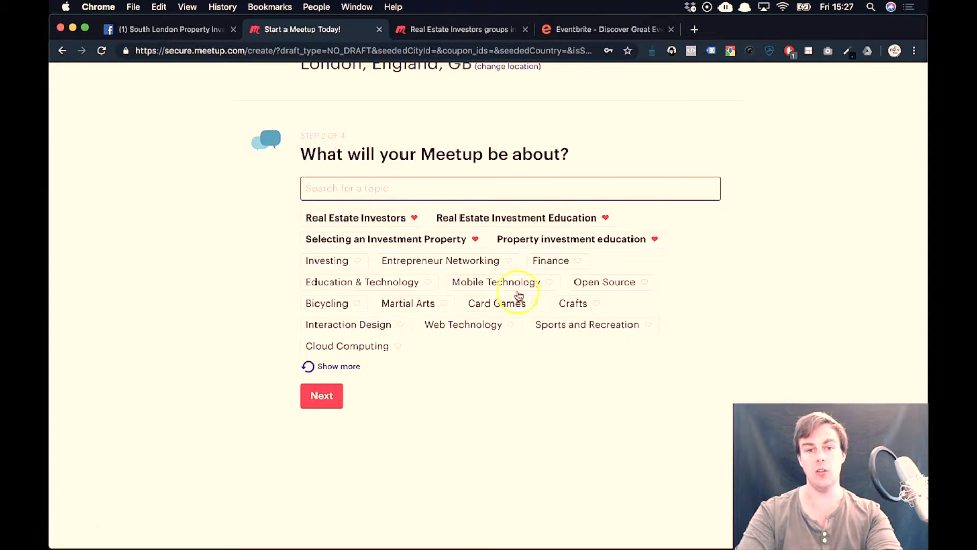
left_click(340, 400)
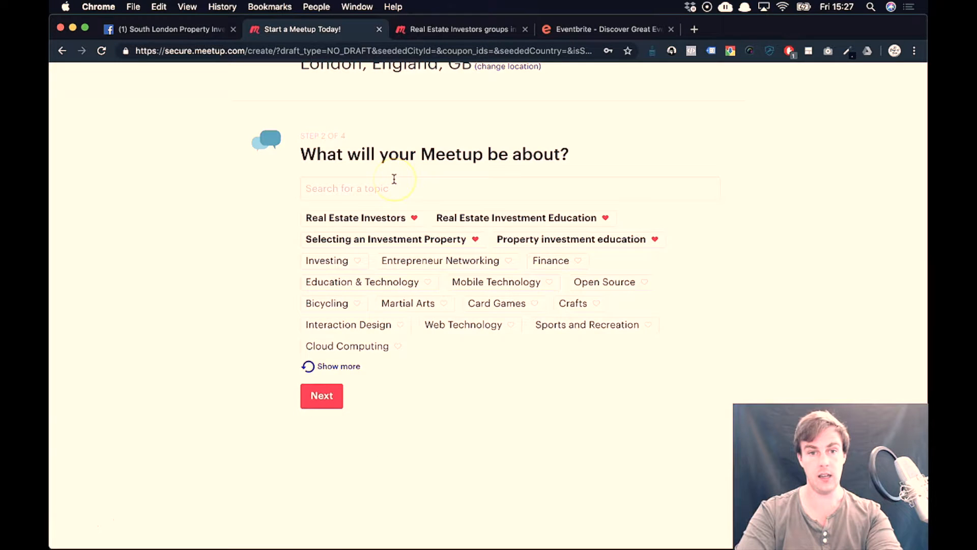
Remove the word "Group" from the suggested group name, leaving "London Real Estate Investment Education Meetup".
scroll(274, 247, "down", 1)
left_click_drag(318, 174, 489, 192)
left_click(491, 192)
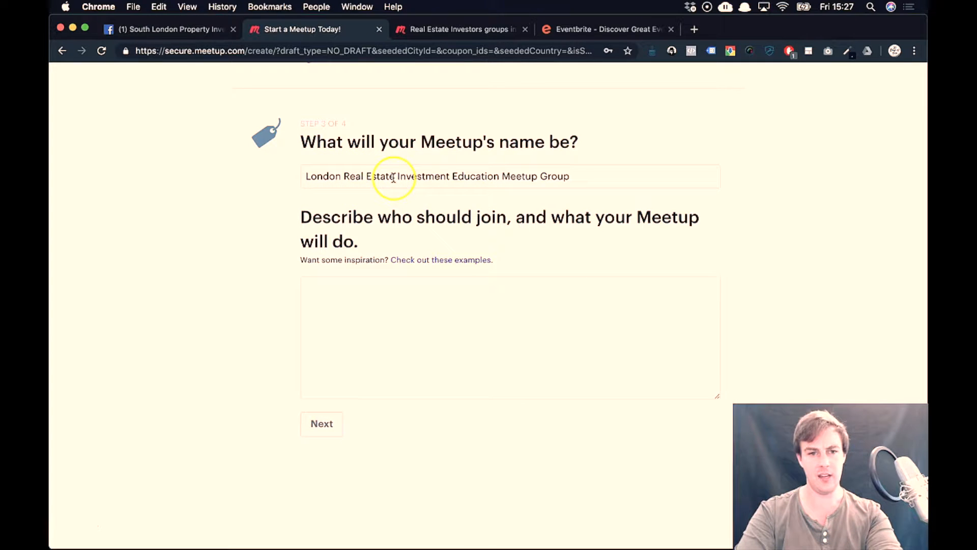
left_click(454, 177)
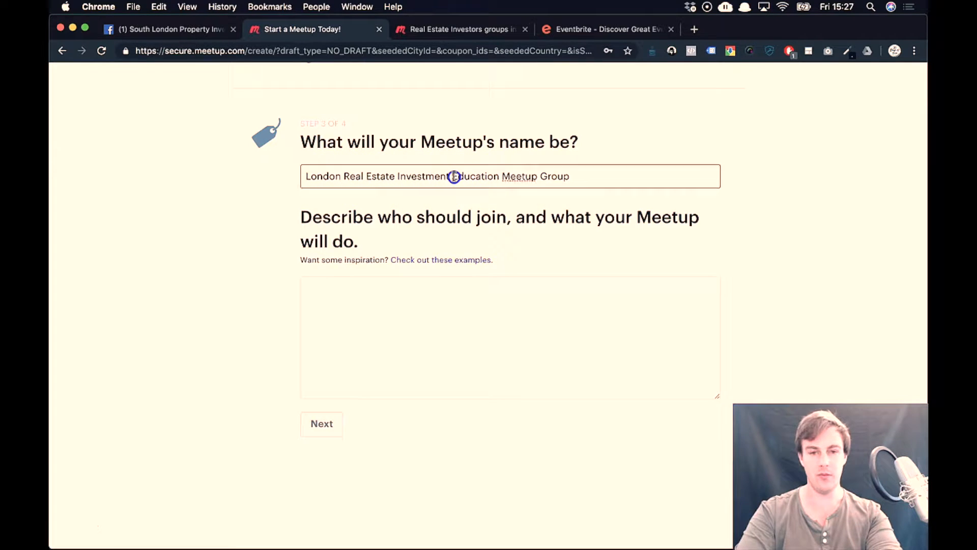
left_click_drag(454, 177, 497, 183)
left_click(497, 182)
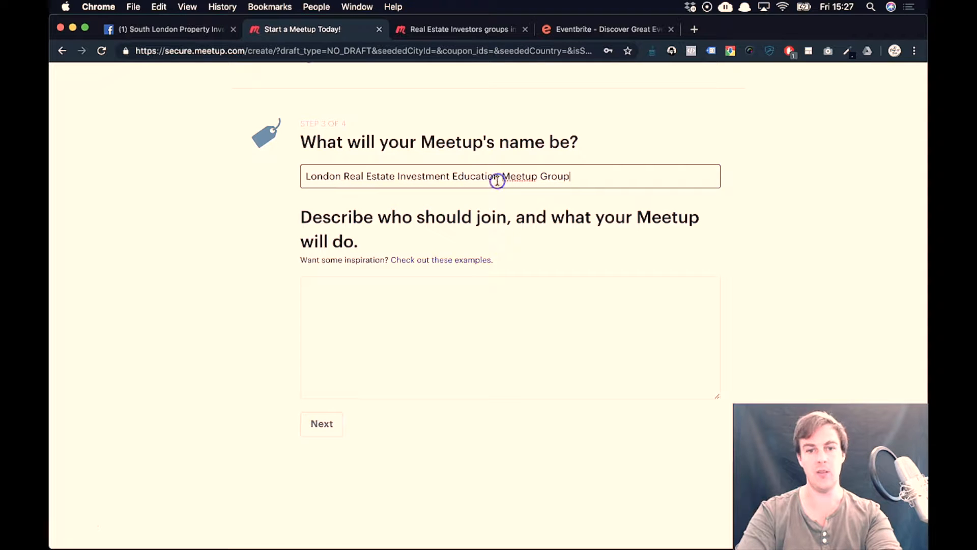
key("BackSpace")
key("BackSpace")
key("BackSpace")
key("BackSpace")
key("BackSpace")
key("BackSpace")
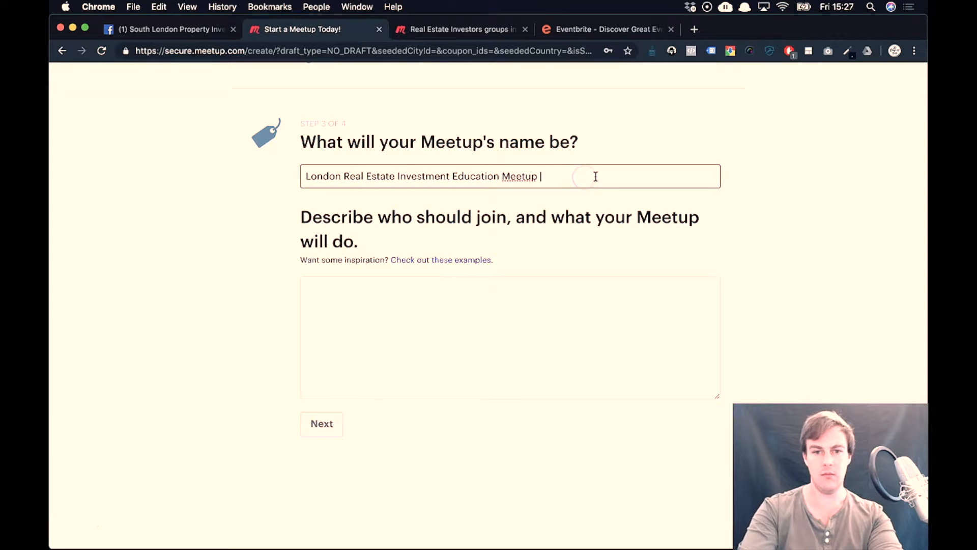
left_click_drag(501, 175, 451, 176)
key("BackSpace")
key("super+z")
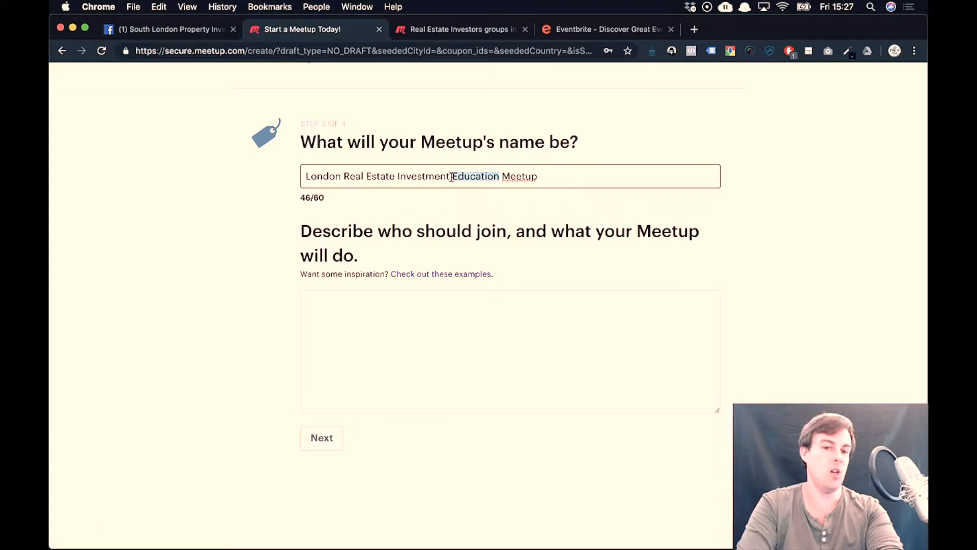
Enter "asdasdasd" as a placeholder group description and try to continue to the final setup stage.
left_click(519, 318)
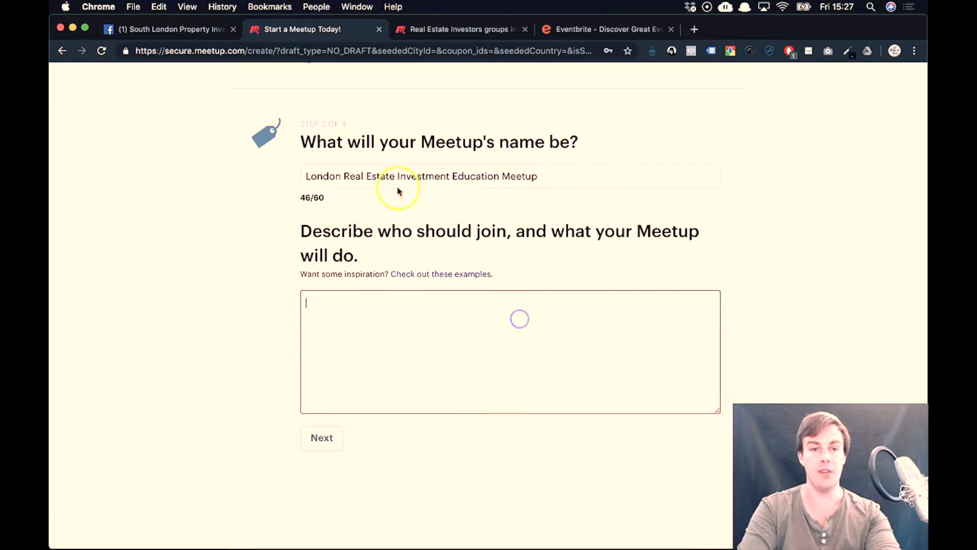
left_click(197, 28)
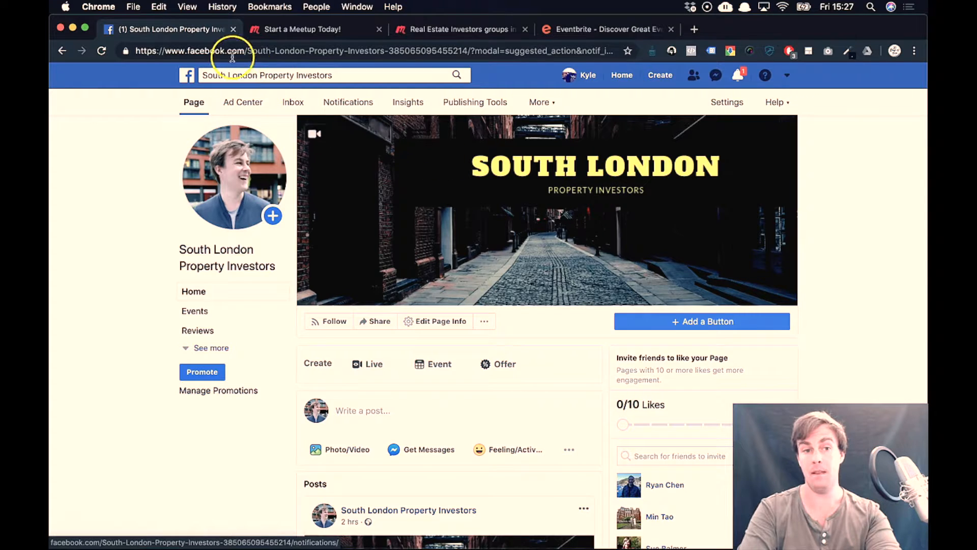
left_click(299, 31)
left_click(379, 344)
type("asdasdasd")
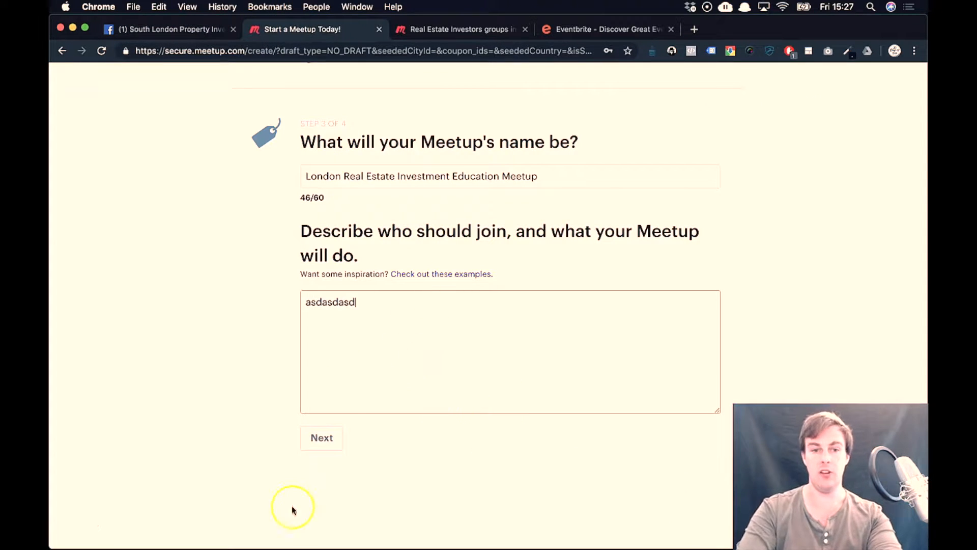
left_click(325, 438)
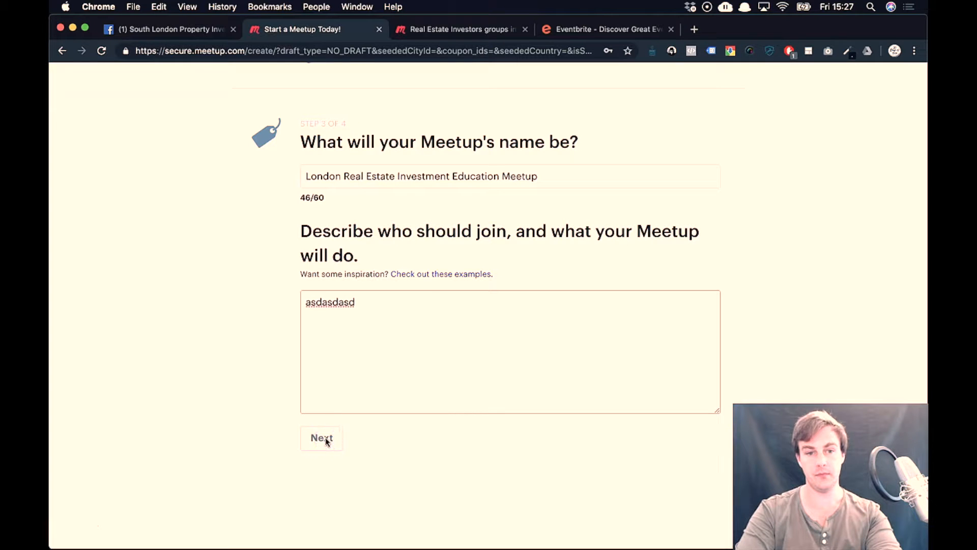
Show the example descriptions, replace the placeholder with the Chihuahua owners example, and continue to the final setup stage.
left_click_drag(426, 298, 243, 298)
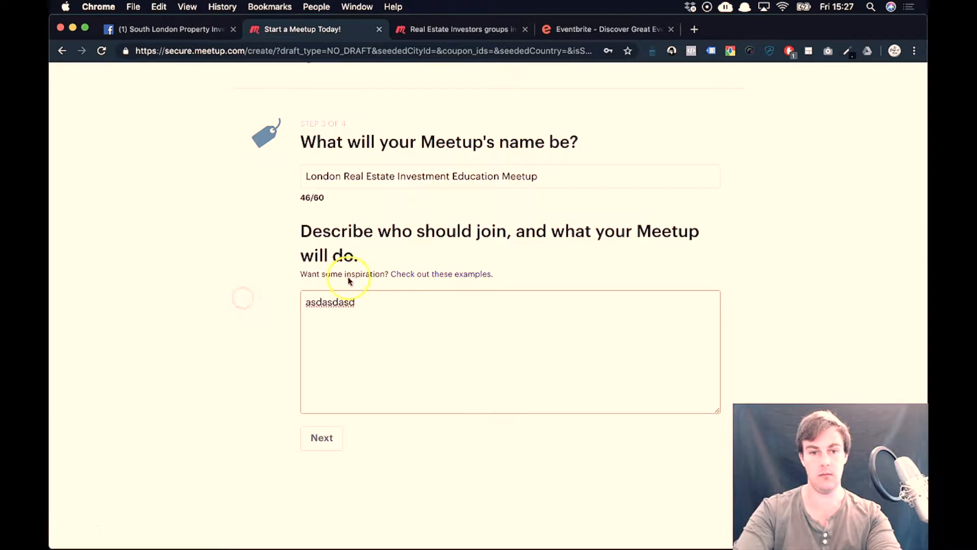
left_click(435, 275)
scroll(493, 322, "down", 3)
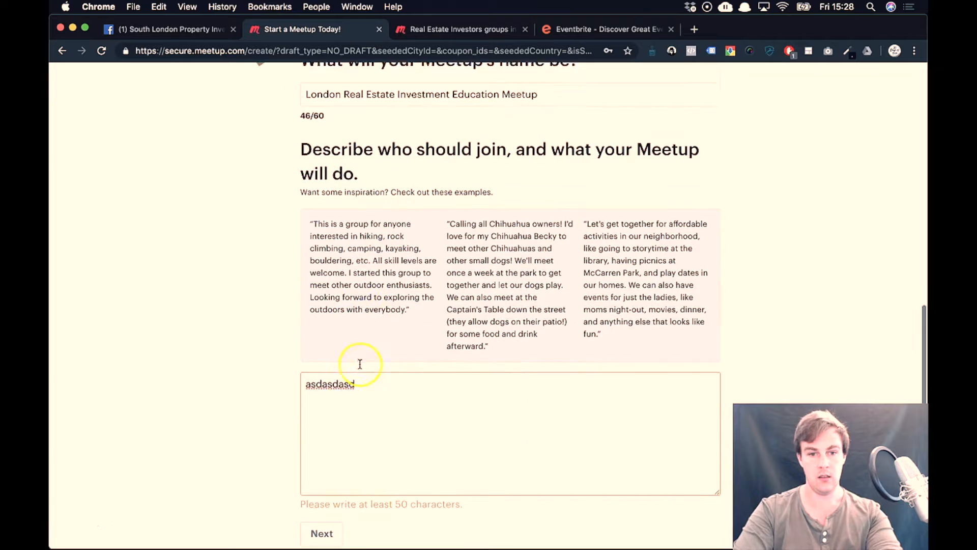
left_click_drag(496, 329, 445, 208)
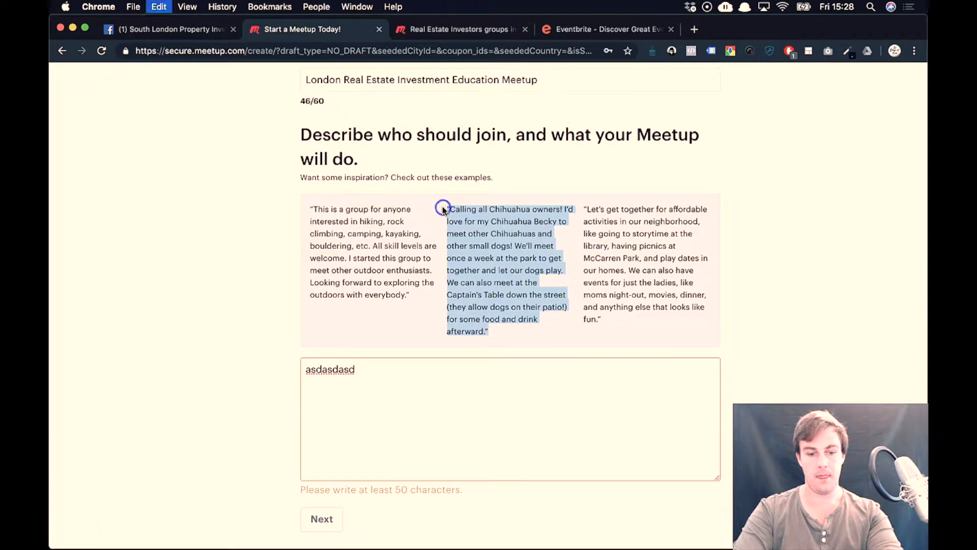
key("ctrl+c")
left_click(377, 454)
key("ctrl+a")
key("ctrl+v")
scroll(371, 451, "down", 2)
left_click(322, 427)
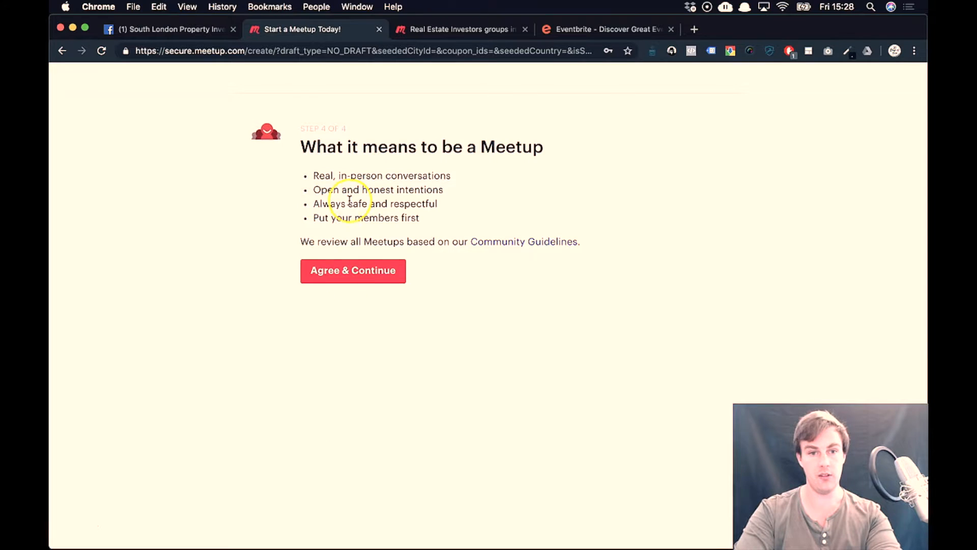
Agree to what it means to be a Meetup, submit the group, and start customizing it.
left_click(346, 269)
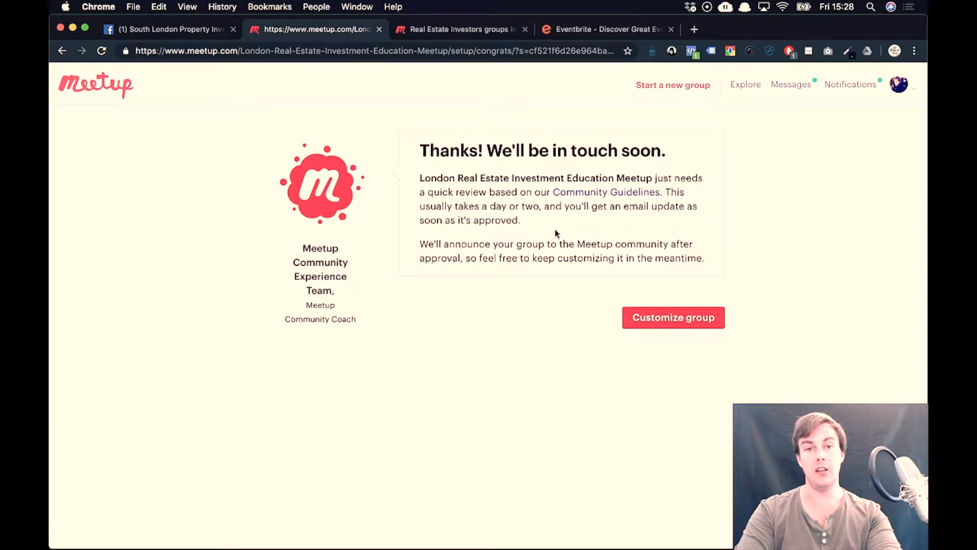
left_click(548, 241)
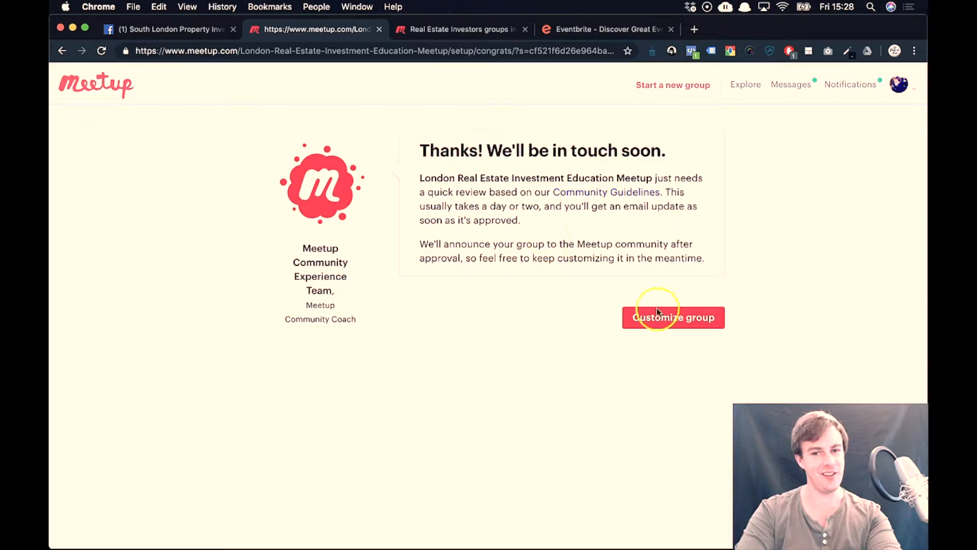
left_click(672, 318)
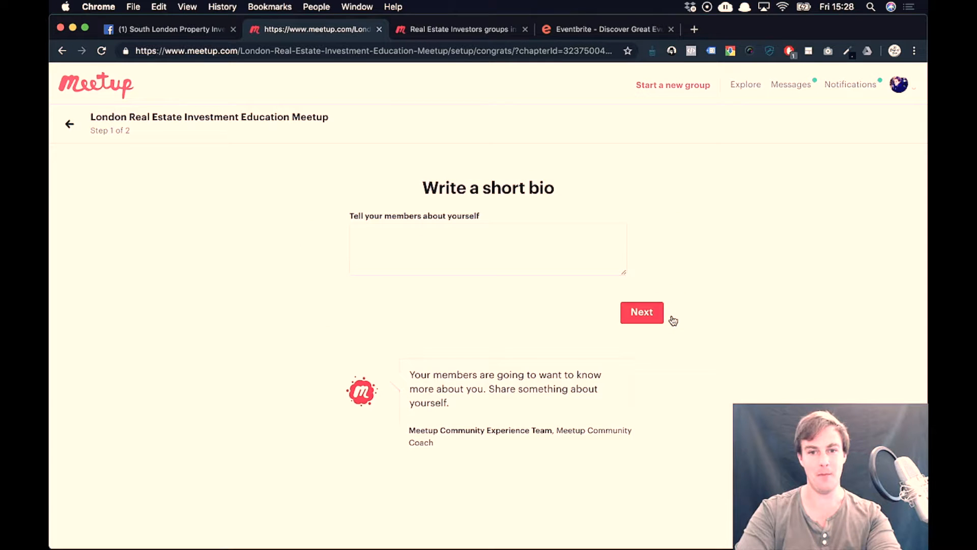
Leave the organizer's short bio blank and continue to the welcome message.
left_click(503, 237)
left_click(415, 184)
left_click(530, 240)
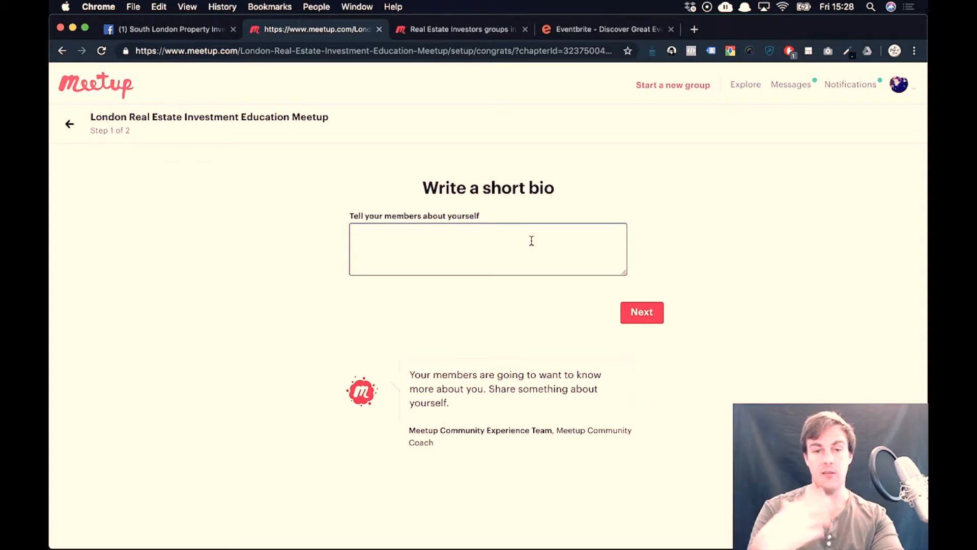
left_click(457, 187)
left_click(435, 230)
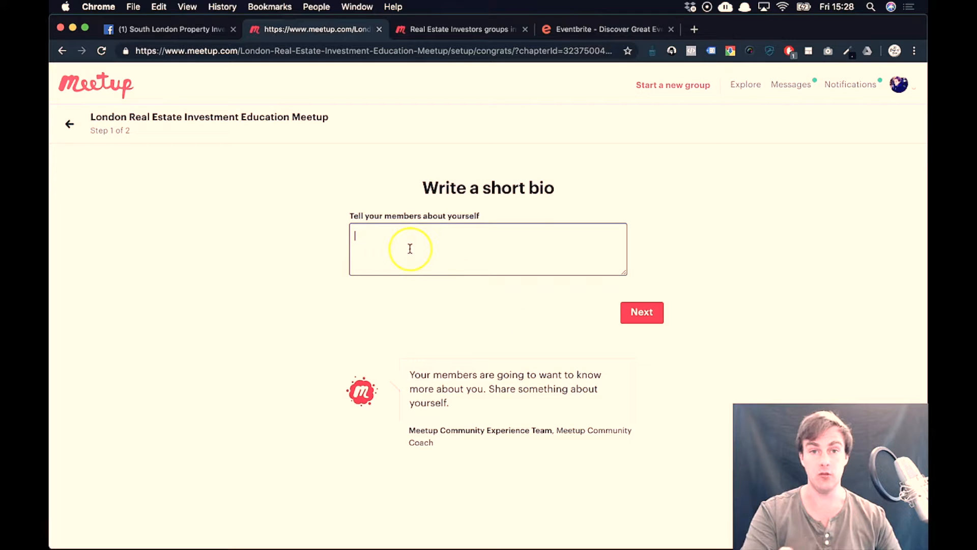
scroll(656, 279, "down", 2)
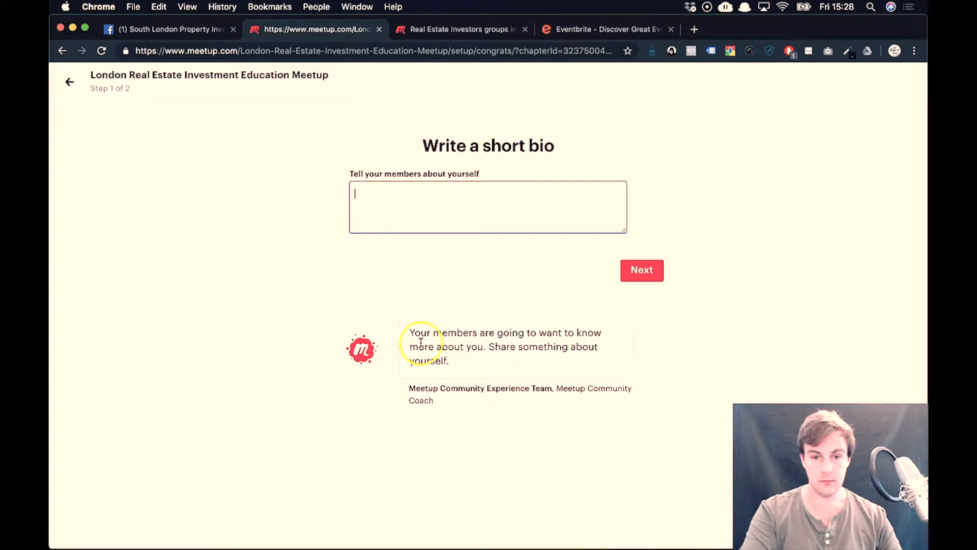
left_click(637, 279)
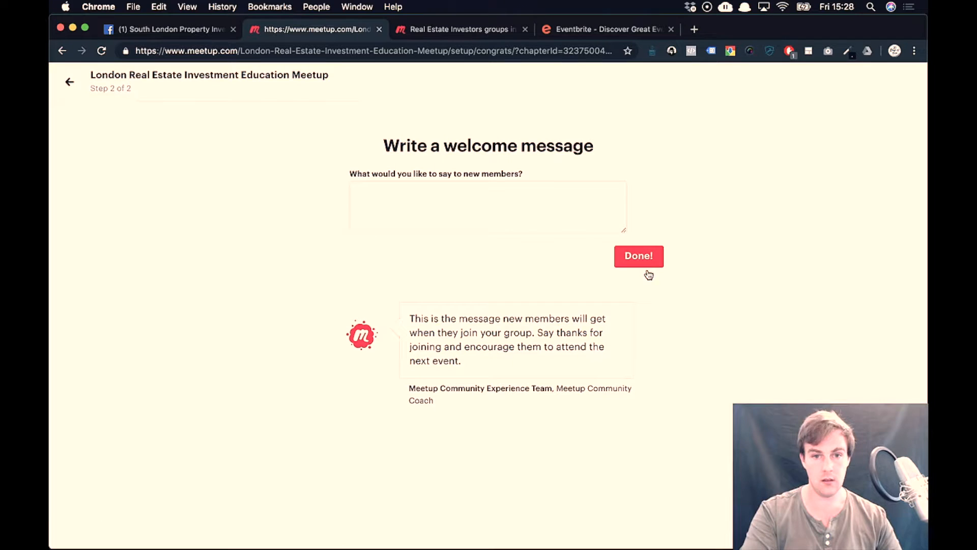
Leave the welcome message for new members blank and finish the group's customization.
left_click(506, 216)
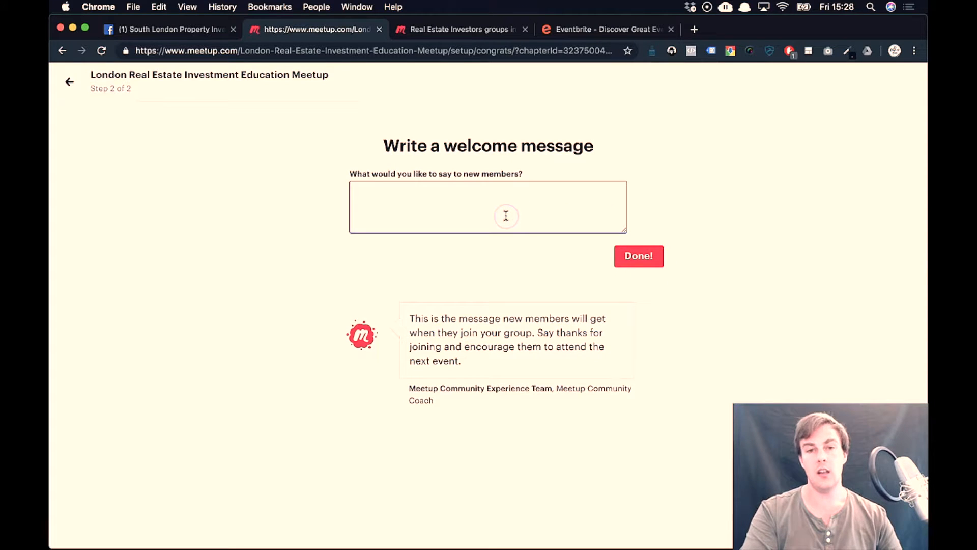
scroll(505, 216, "up", 1)
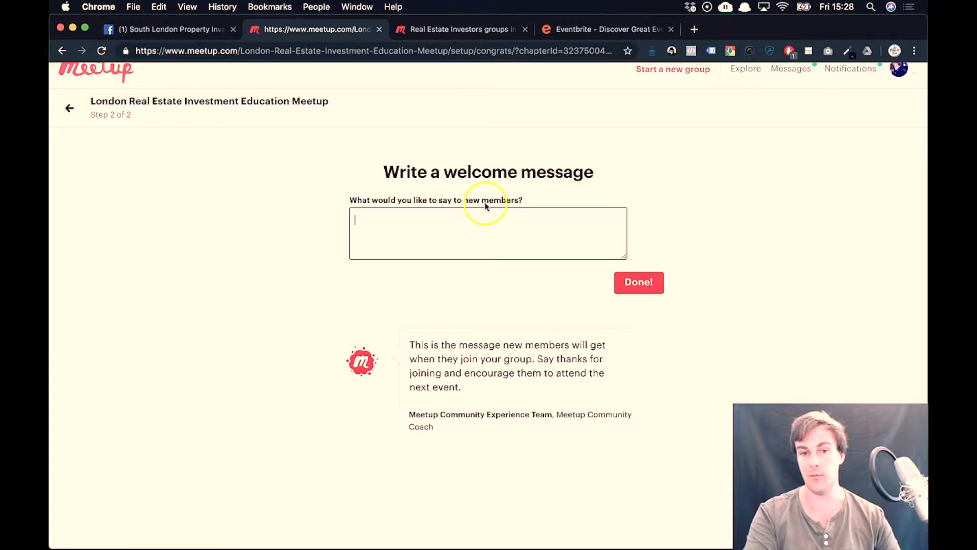
left_click(525, 200)
left_click(490, 226)
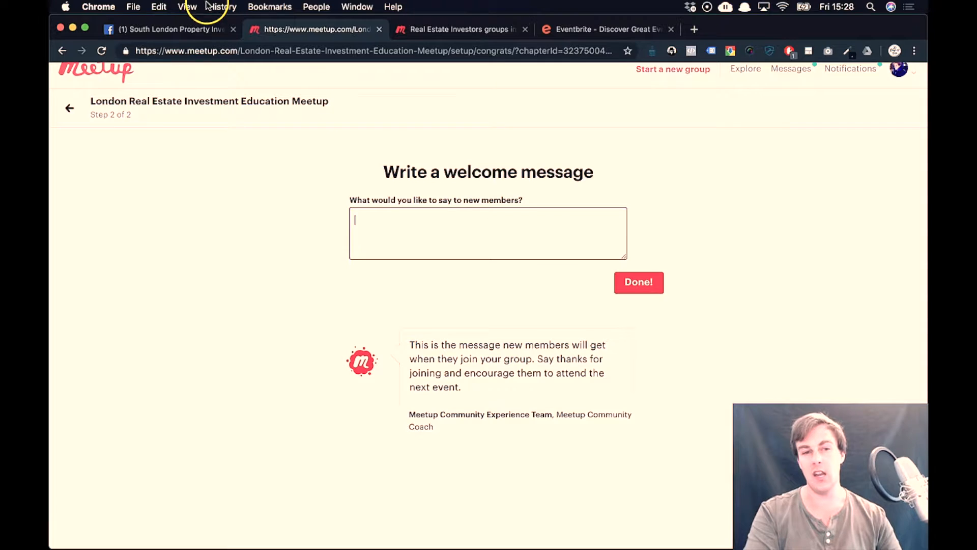
left_click(173, 28)
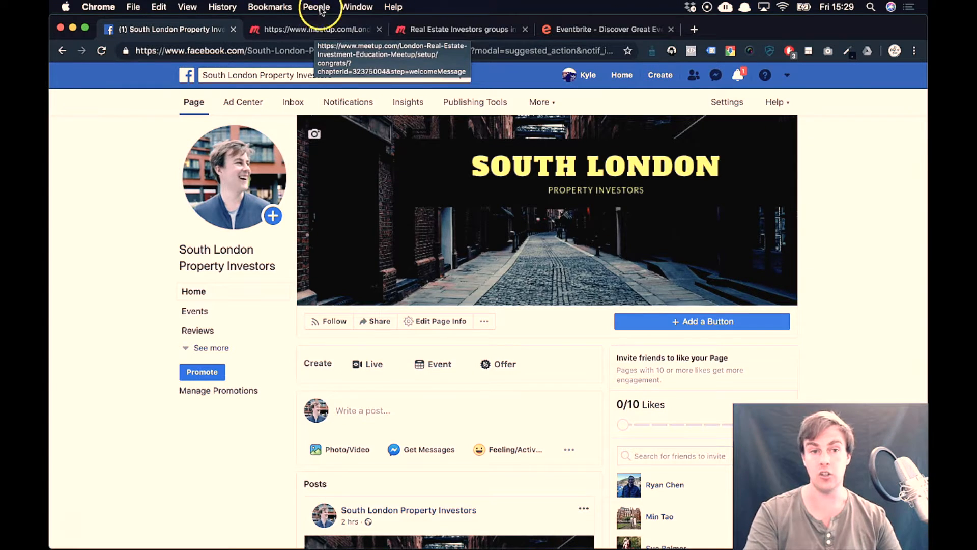
left_click(308, 32)
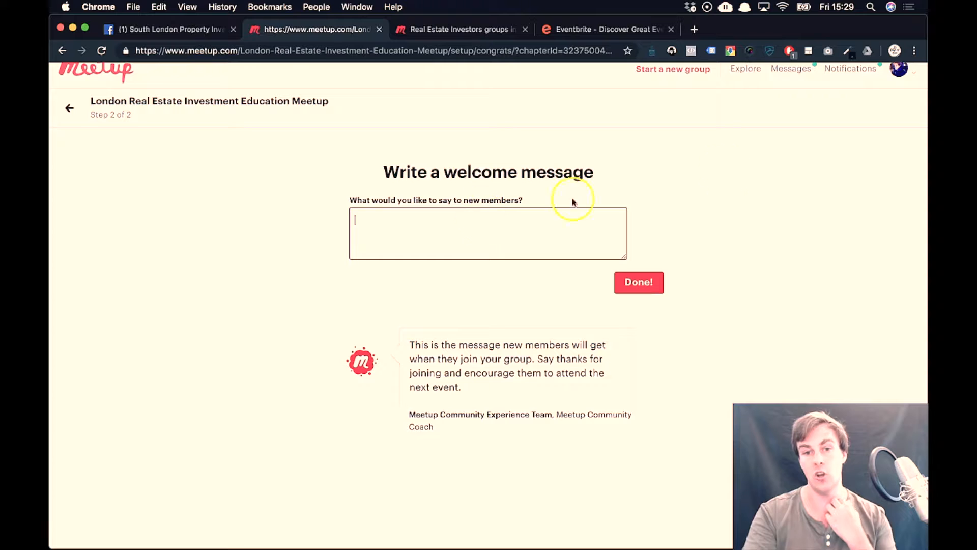
left_click(645, 278)
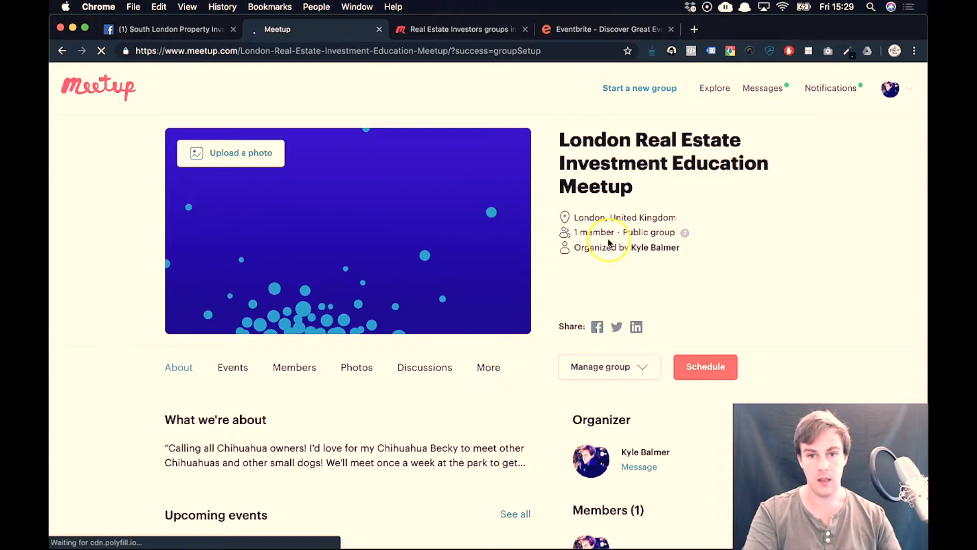
Look over the new group's page and select its web address without the "?success=groupSetup" ending.
scroll(607, 242, "down", 5)
scroll(608, 247, "up", 3)
scroll(610, 242, "up", 2)
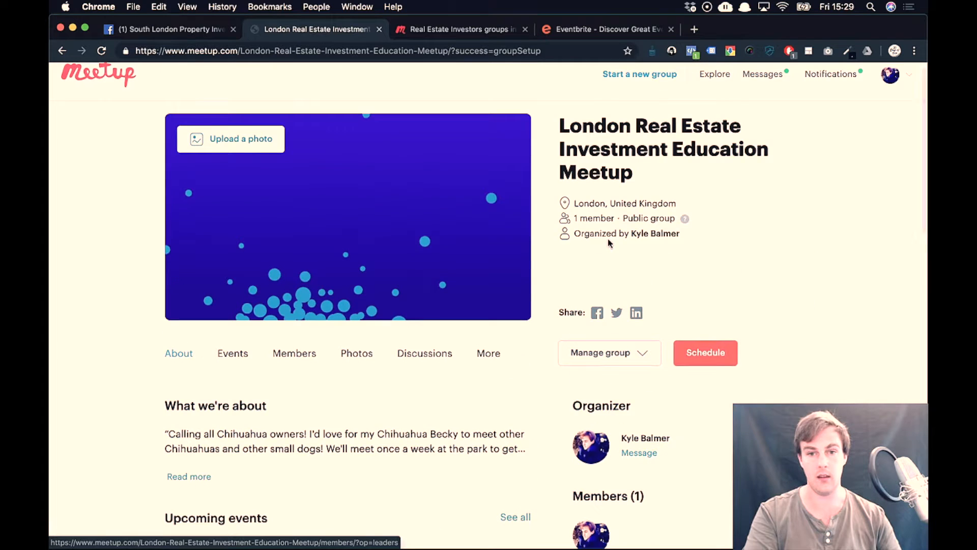
scroll(608, 243, "up", 1)
left_click(216, 51)
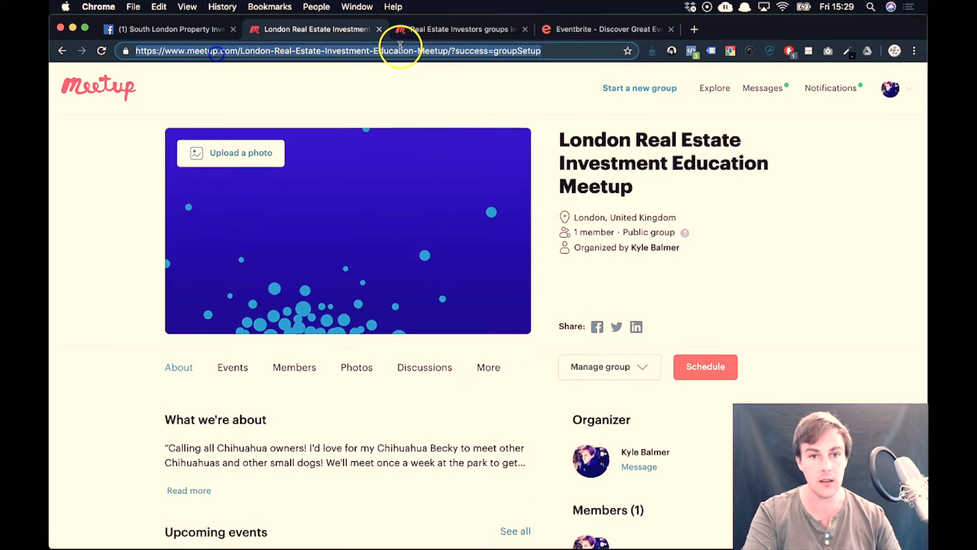
left_click(452, 51)
left_click_drag(451, 51, 70, 51)
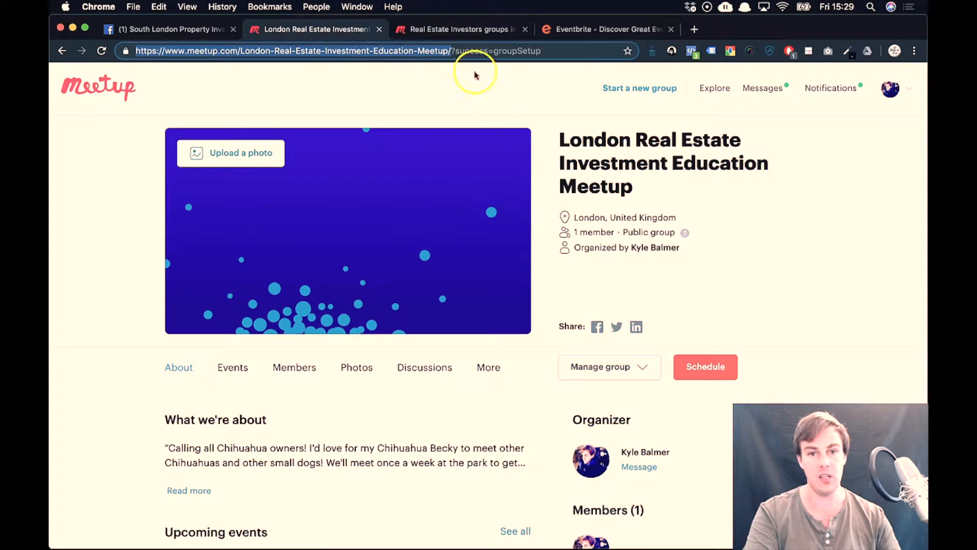
Open the group's settings for editing and look over the available setting categories.
scroll(562, 186, "down", 5)
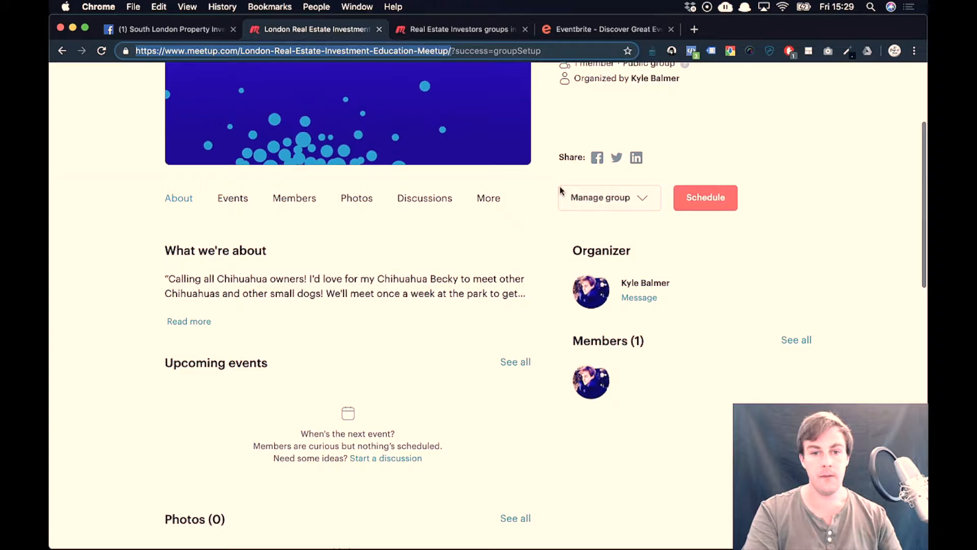
left_click(615, 198)
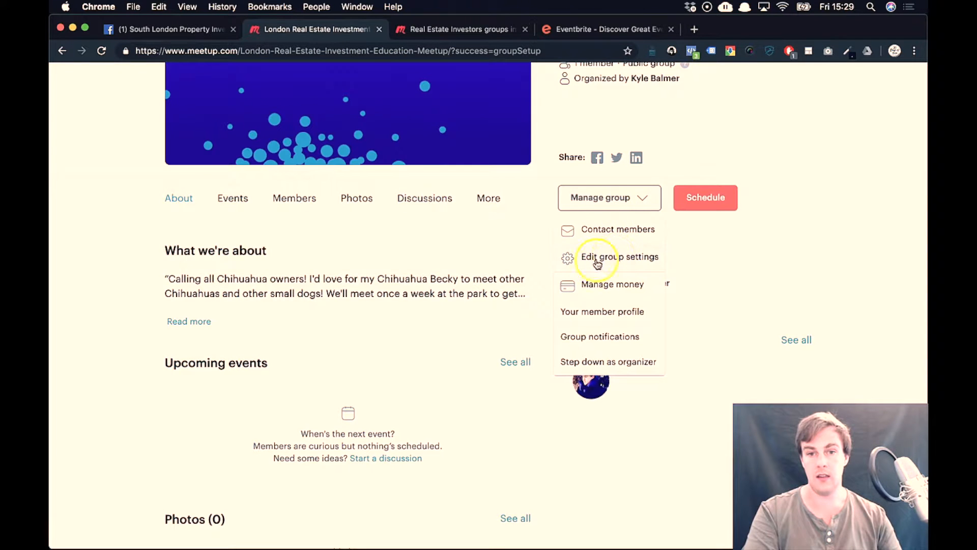
left_click(589, 260)
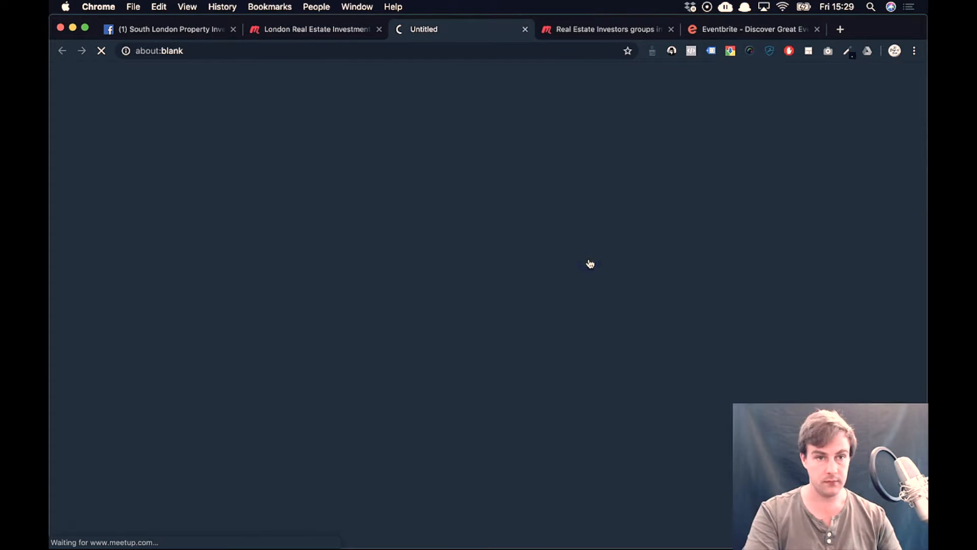
scroll(280, 148, "down", 3)
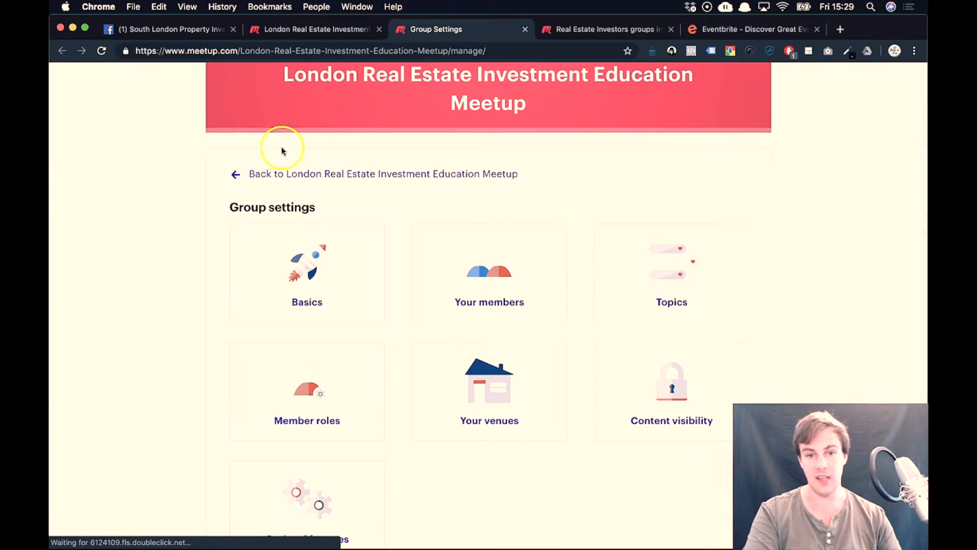
scroll(407, 362, "down", 2)
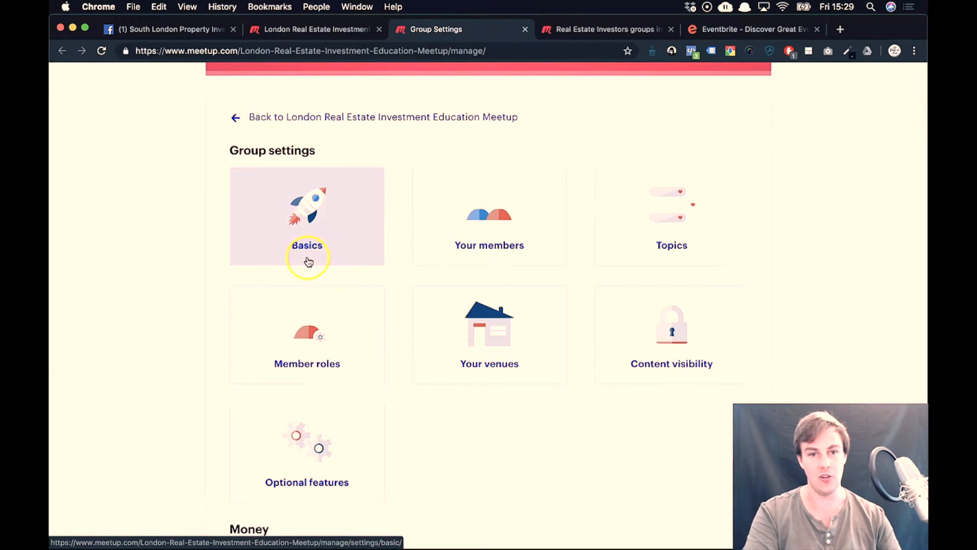
scroll(293, 247, "down", 3)
scroll(290, 245, "up", 6)
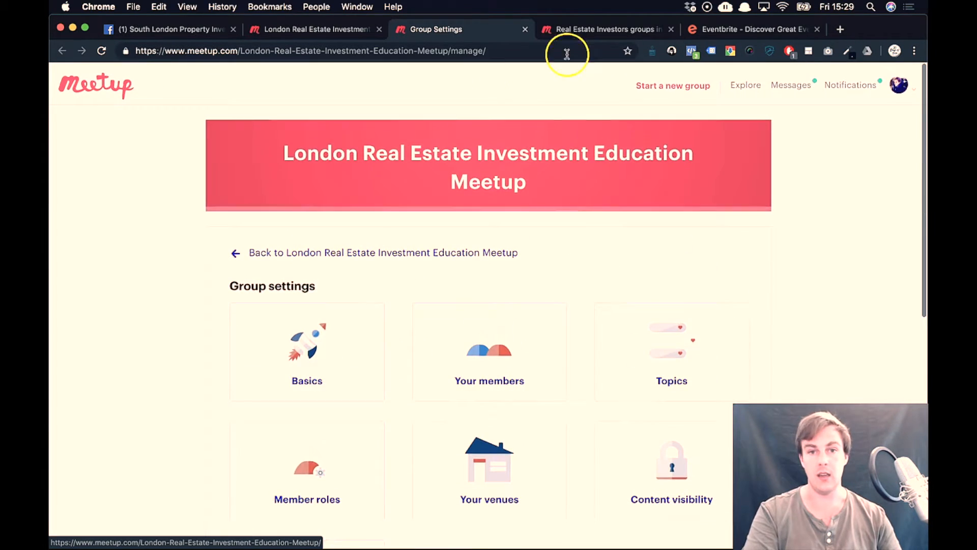
Close the group settings page and look over the group's About page, including its description and upcoming events.
left_click(525, 31)
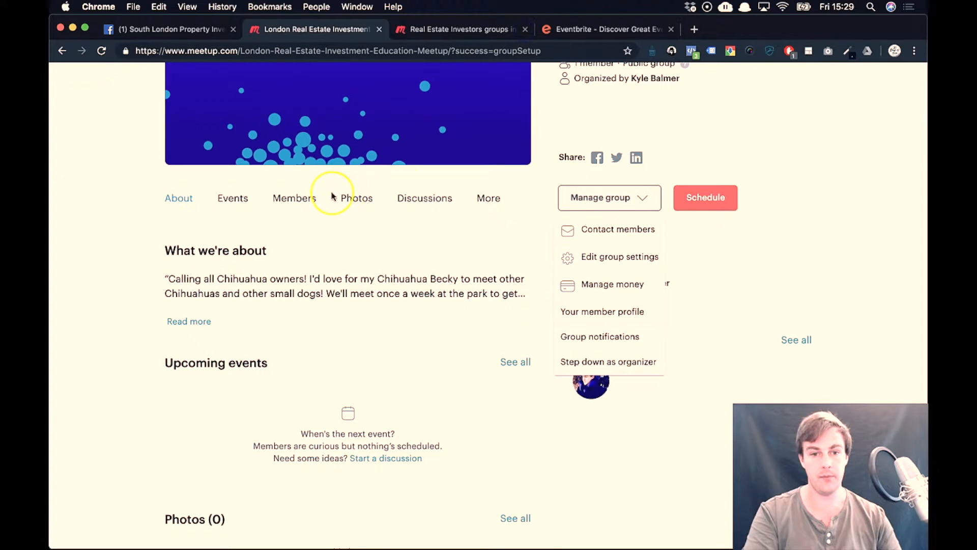
left_click(106, 279)
scroll(107, 279, "down", 2)
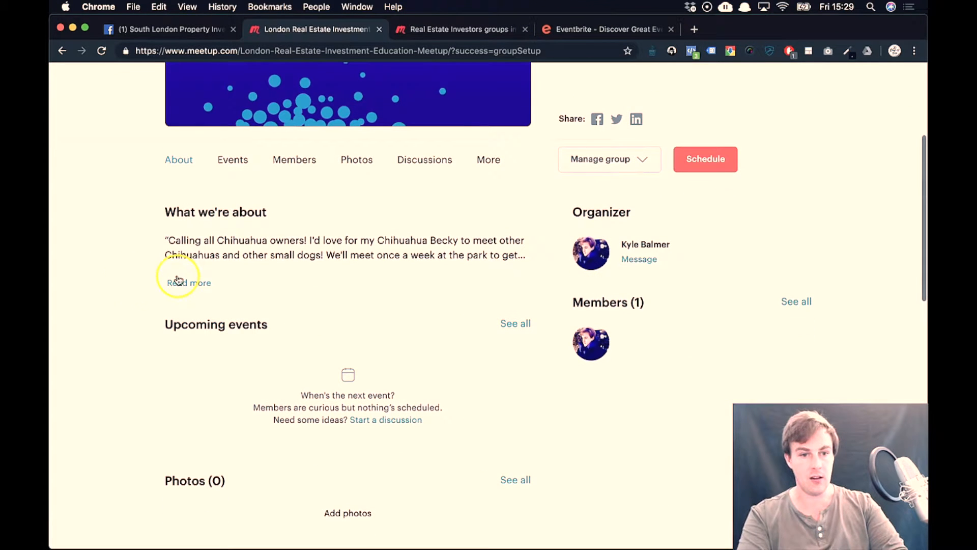
scroll(283, 298, "down", 5)
scroll(284, 299, "up", 10)
scroll(284, 302, "down", 2)
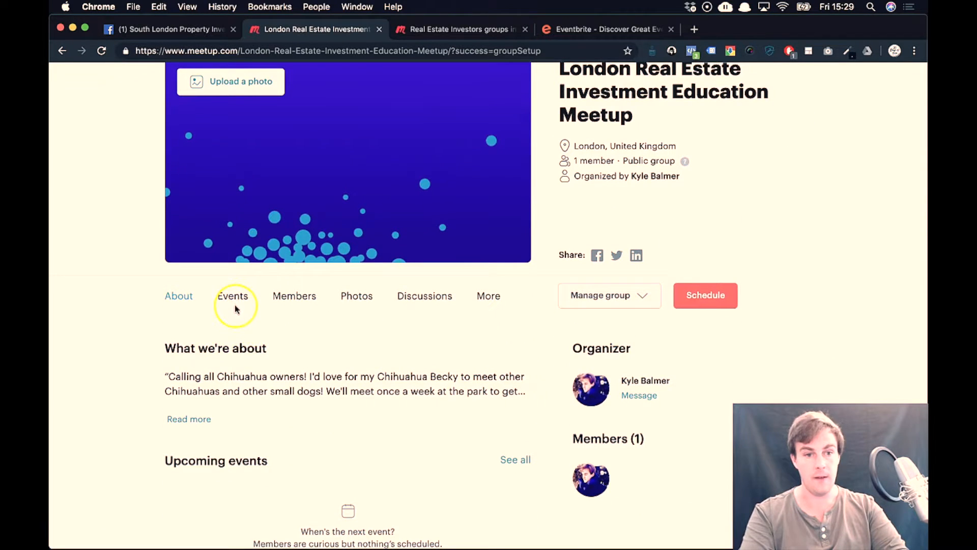
scroll(235, 308, "up", 2)
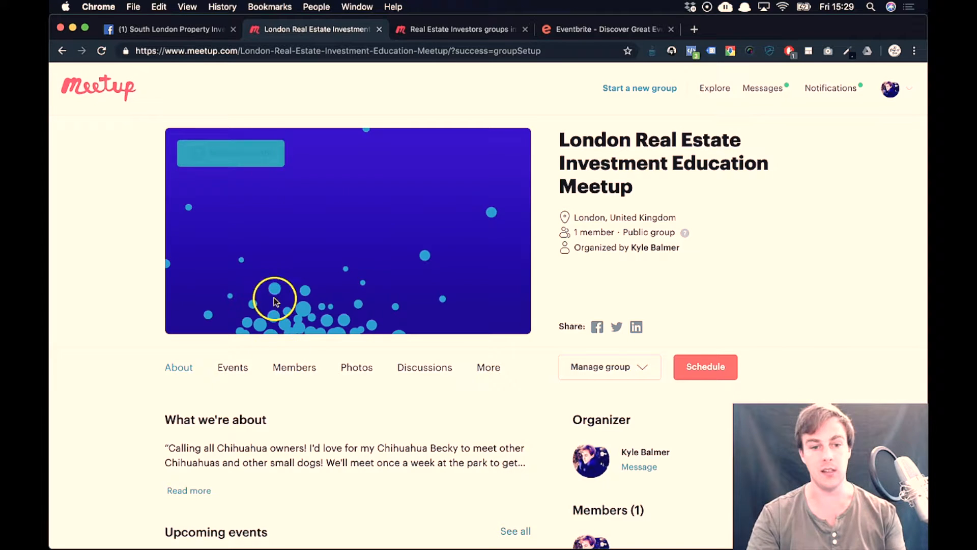
Start scheduling a new event for the group and look over its title, date and duration fields.
left_click(236, 375)
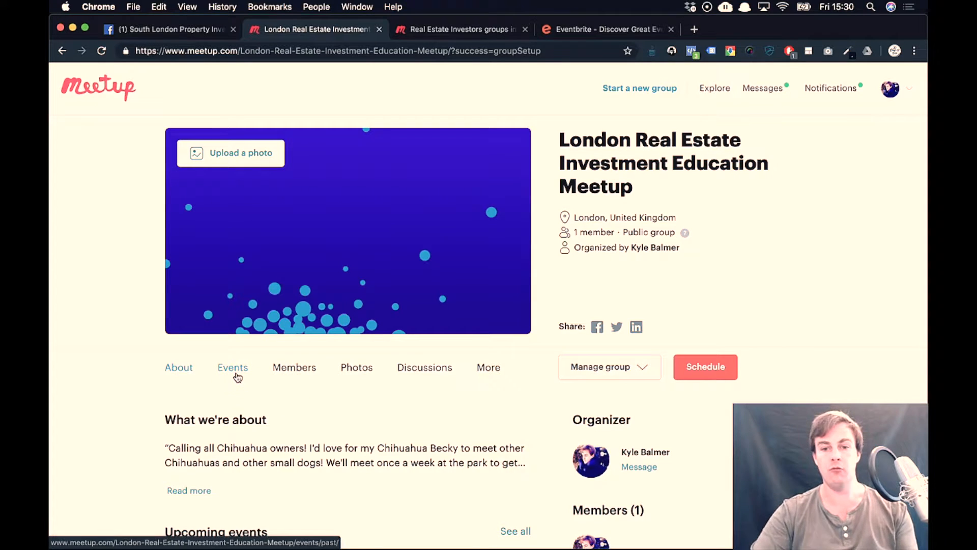
left_click(707, 367)
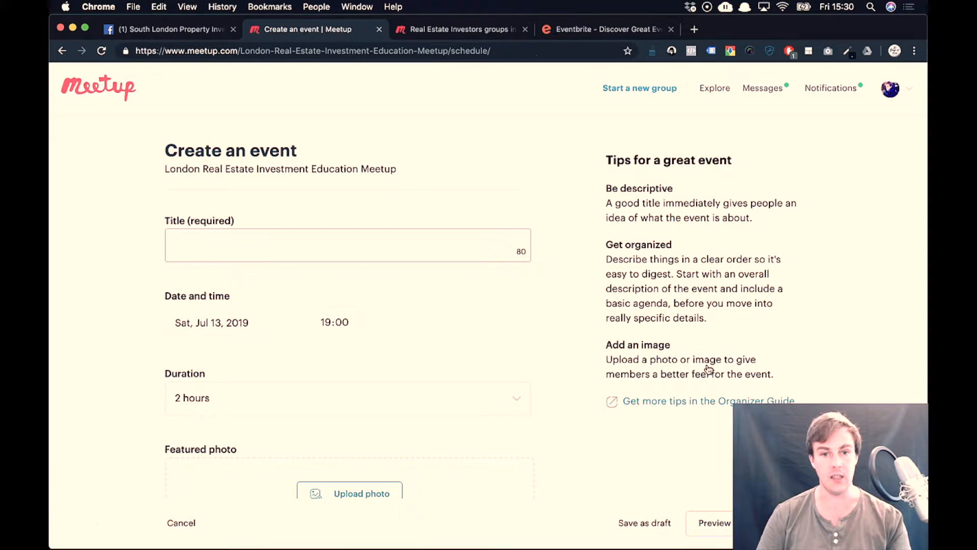
left_click(425, 346)
scroll(425, 348, "down", 5)
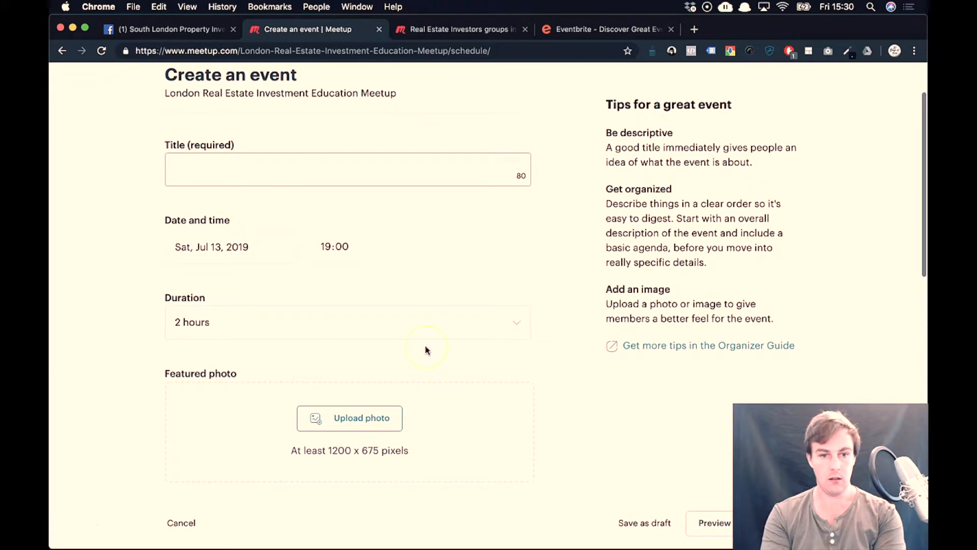
scroll(425, 349, "up", 4)
left_click(222, 171)
scroll(217, 260, "down", 2)
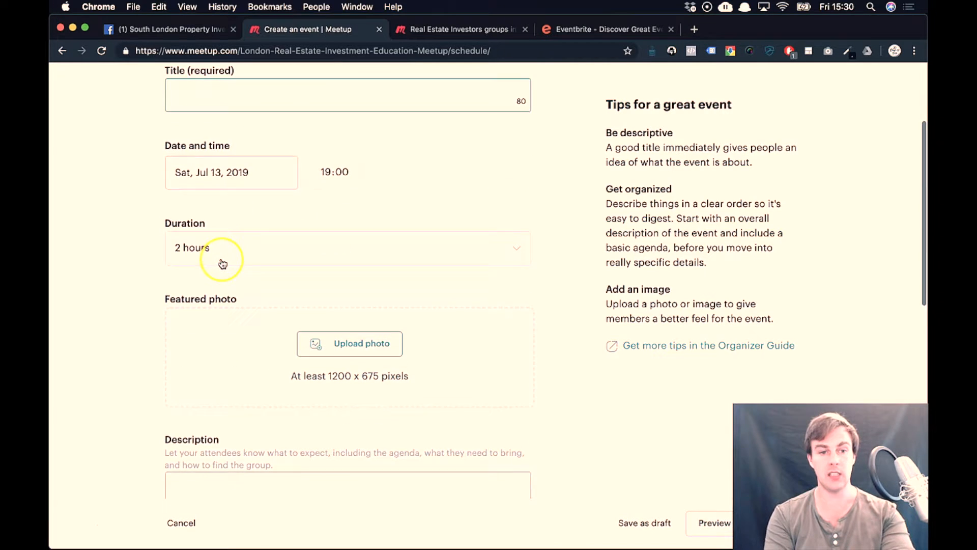
Search for "ugly duck" as the event's location and choose Ugly Duck on Tanner Street, London.
scroll(266, 331, "down", 3)
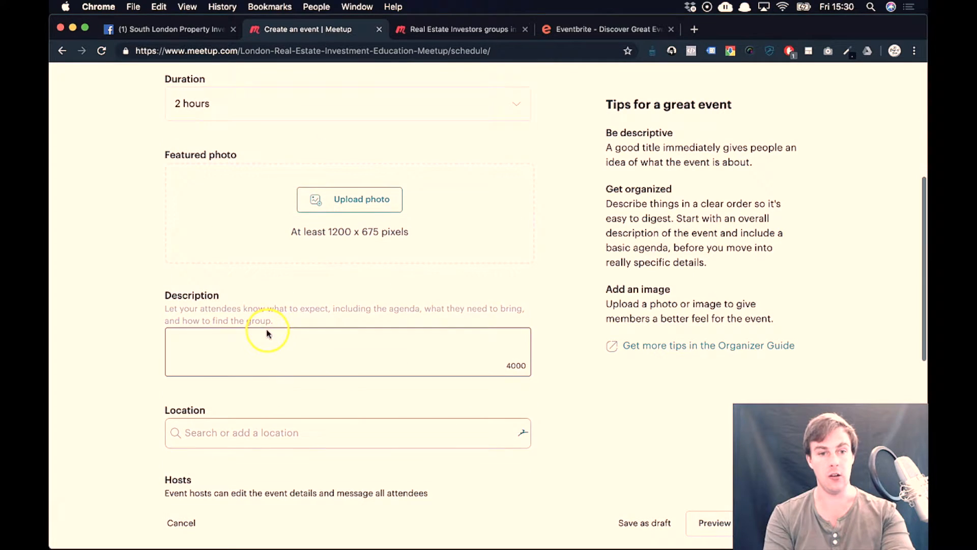
scroll(244, 372, "down", 2)
left_click(292, 306)
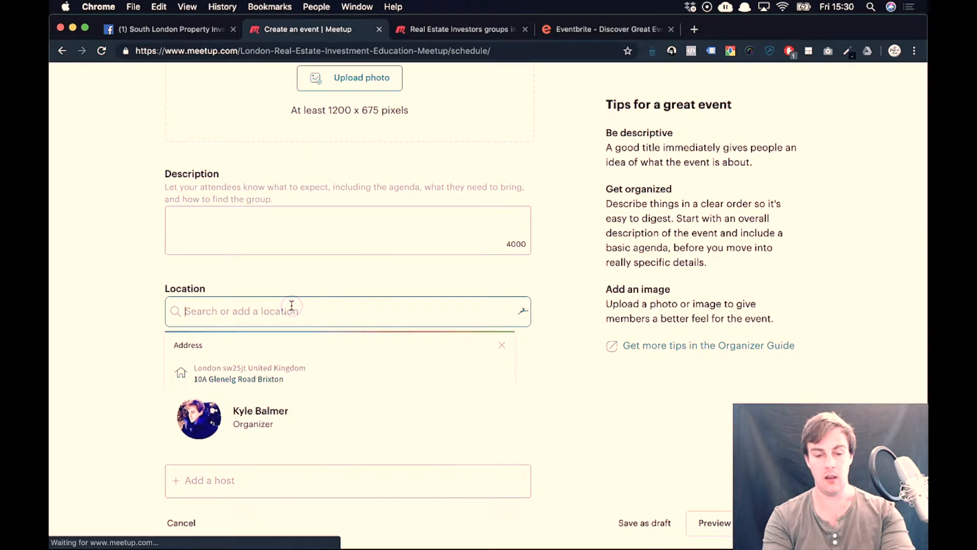
type("ugly duck")
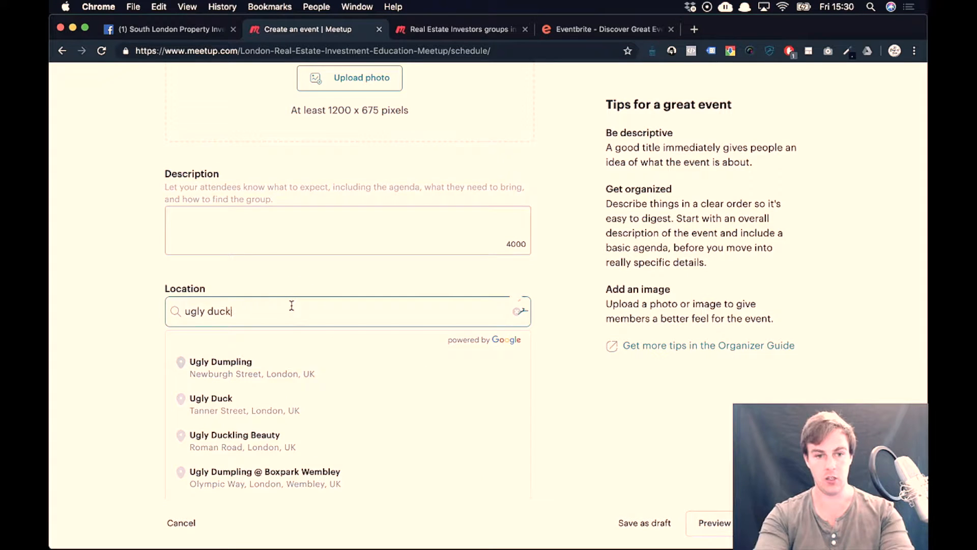
type("ls")
left_click(327, 340)
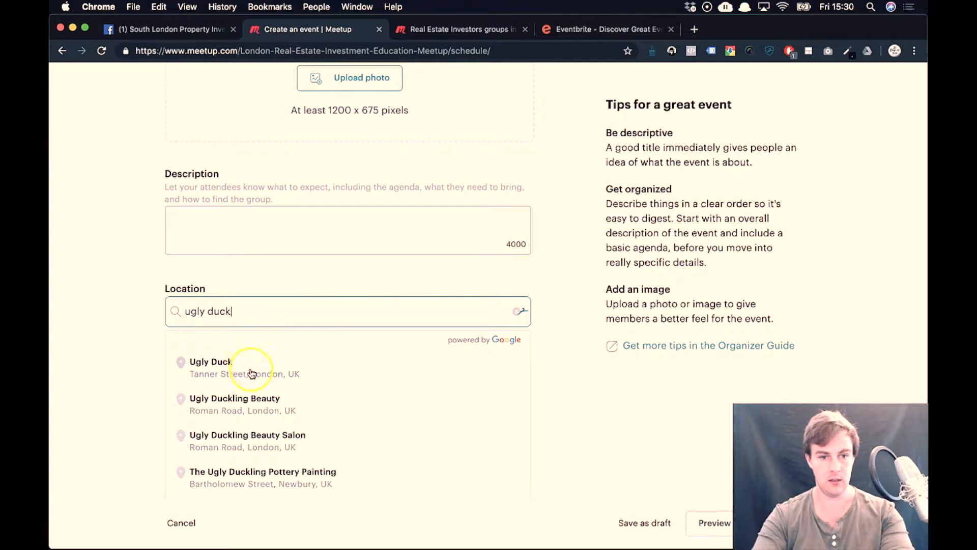
left_click(250, 371)
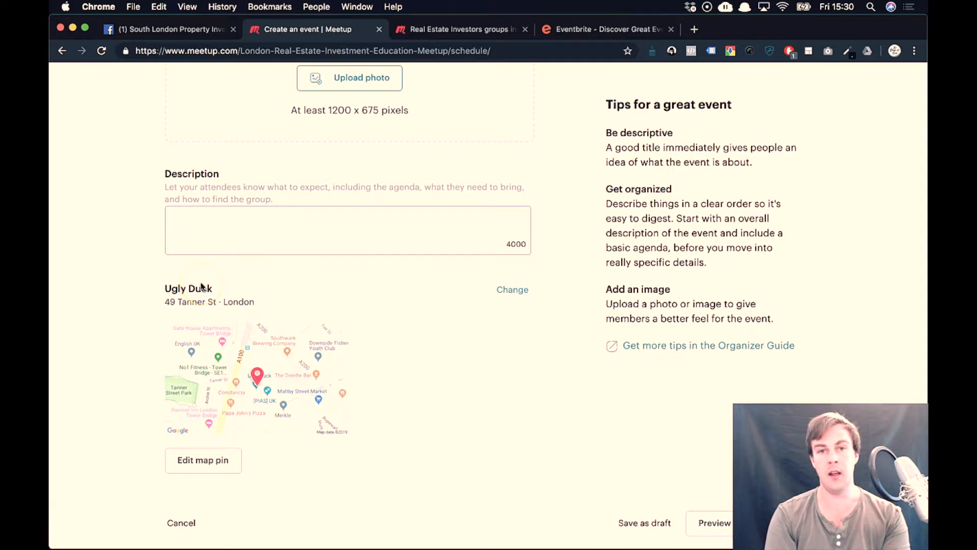
Check the Ugly Duck venue on the map, then open its map pin for editing and save it.
scroll(201, 287, "down", 1)
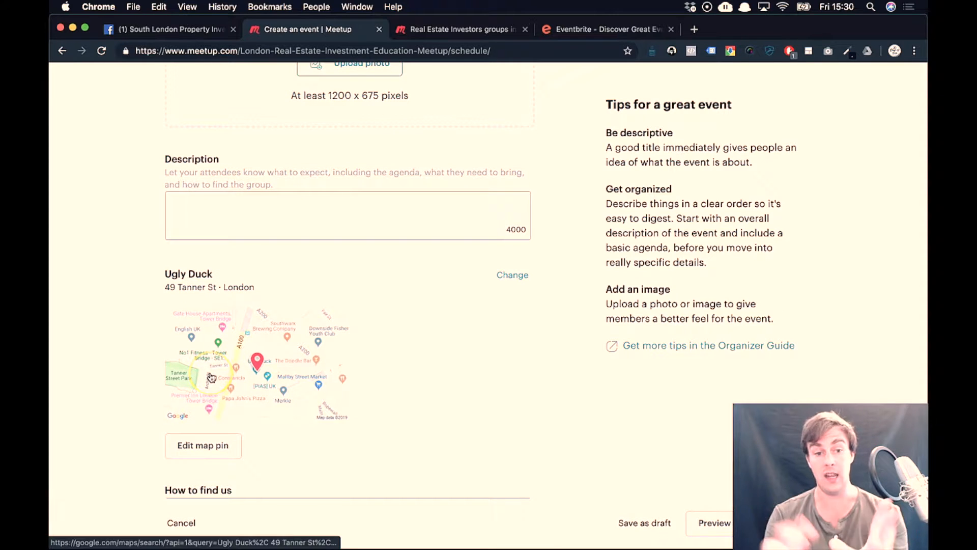
scroll(262, 374, "up", 1)
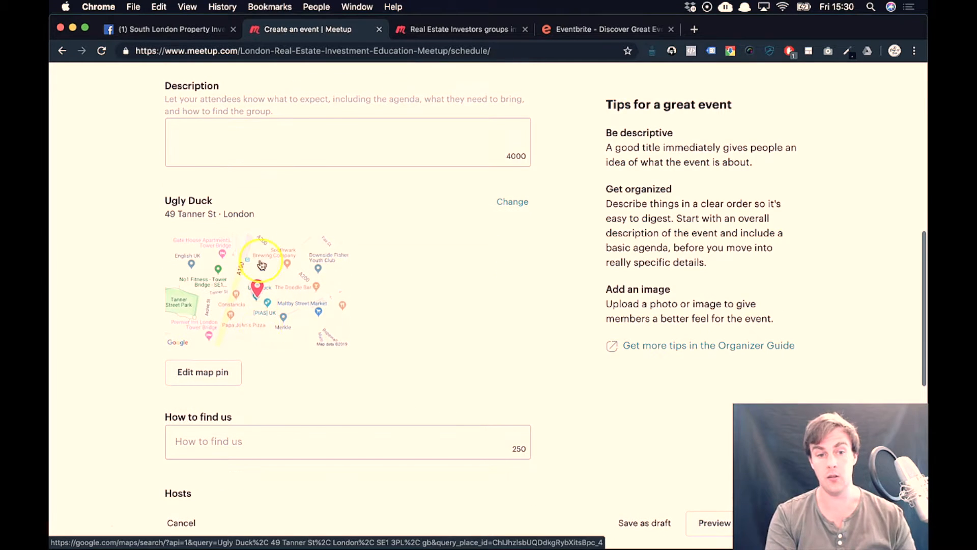
left_click(258, 296)
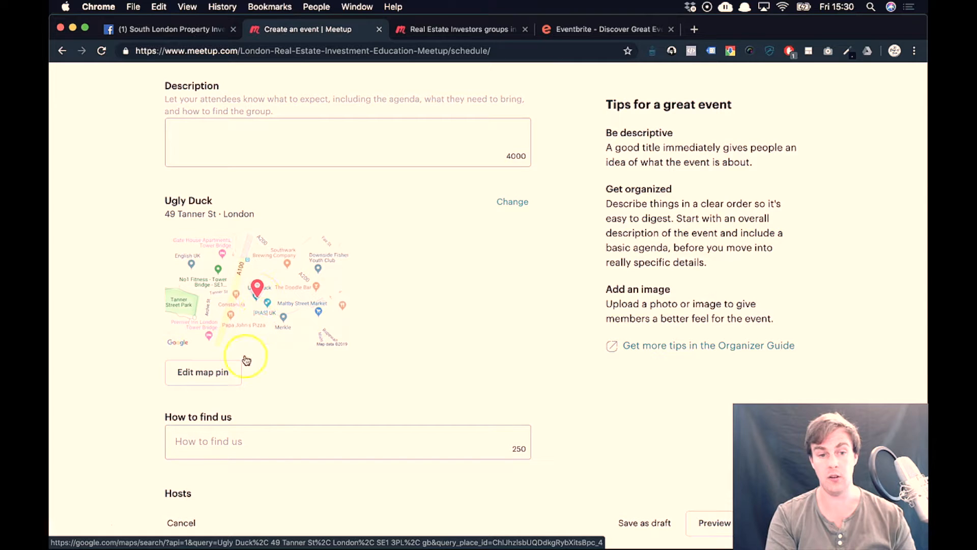
scroll(214, 382, "down", 3)
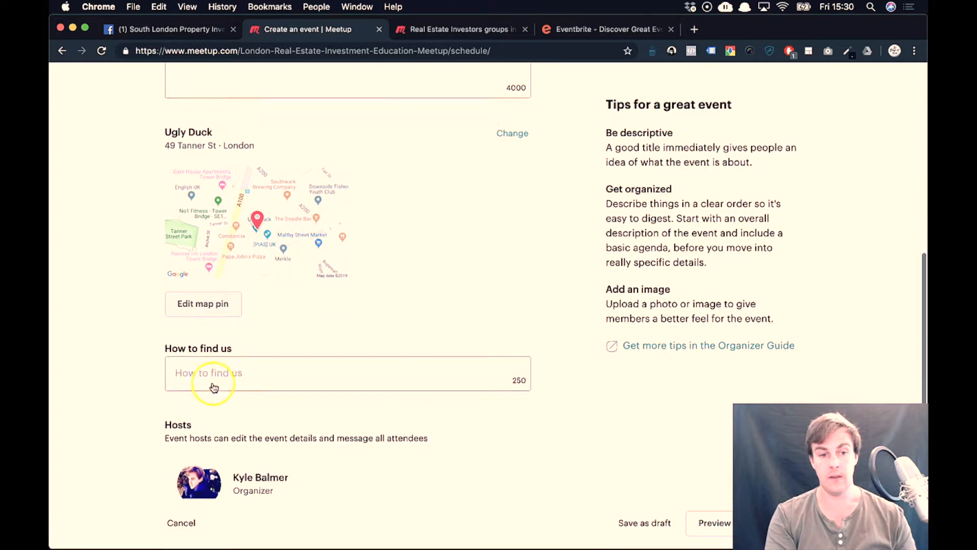
left_click(203, 304)
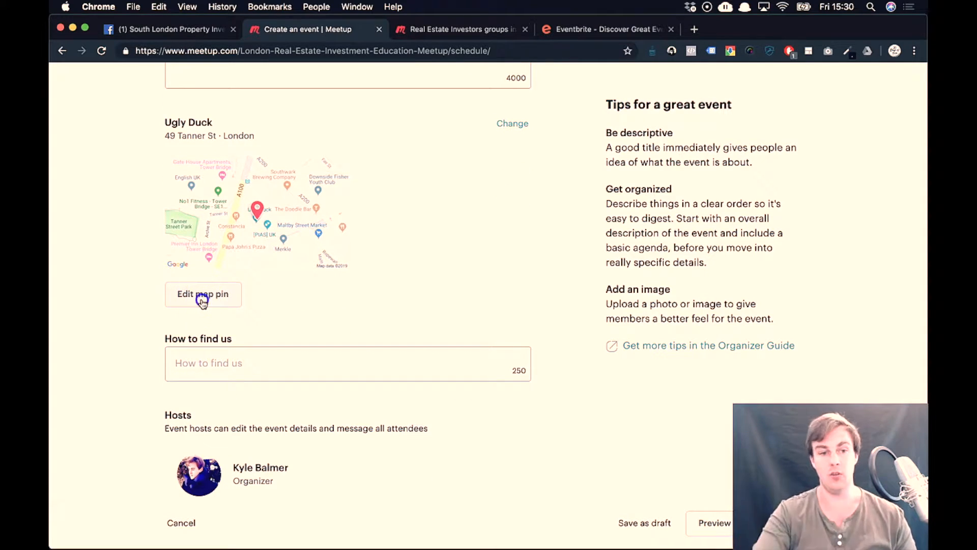
left_click(428, 418)
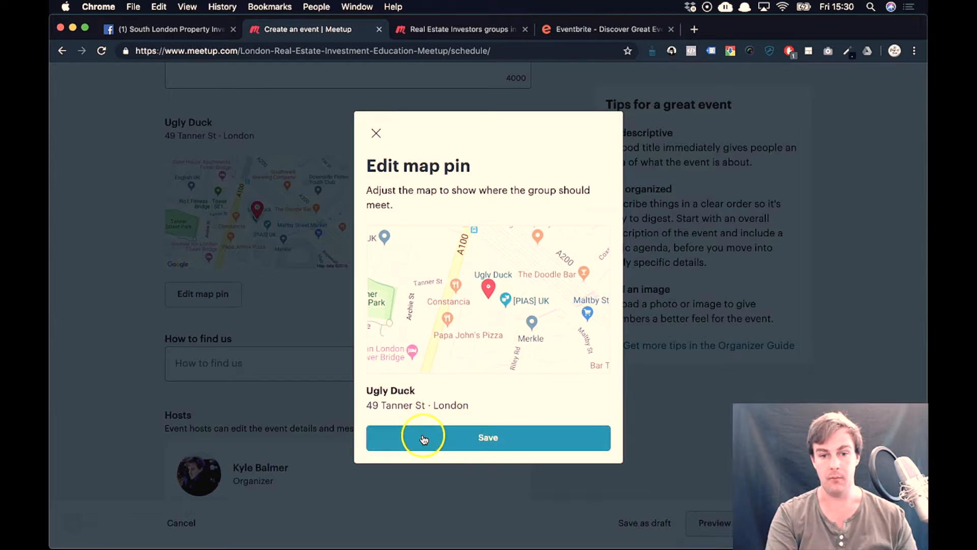
left_click(422, 435)
Go to the event's "How to find us" field and leave it blank.
scroll(177, 191, "down", 1)
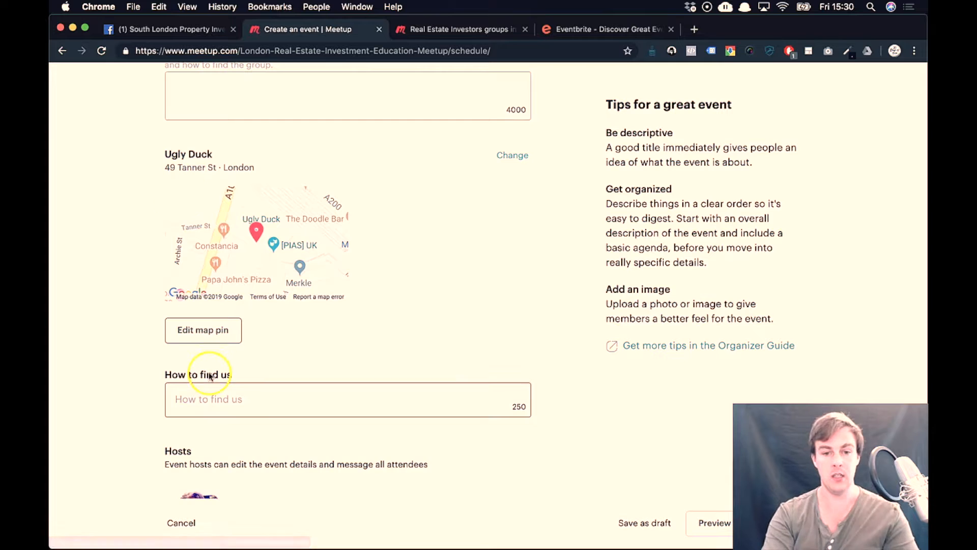
scroll(207, 379, "down", 3)
left_click(228, 305)
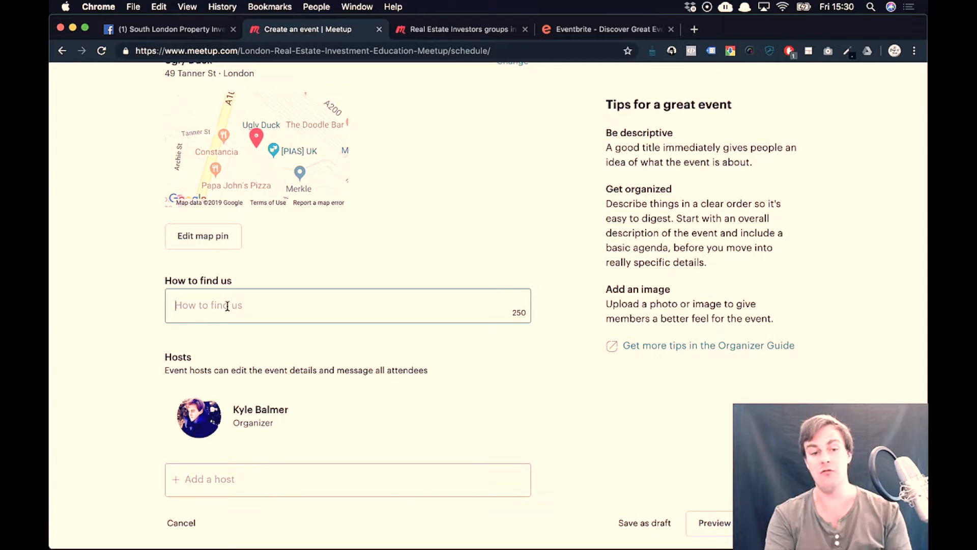
Try the placeholder text "asd" in the event's Description field and clear it again.
scroll(227, 306, "up", 10)
left_click(204, 345)
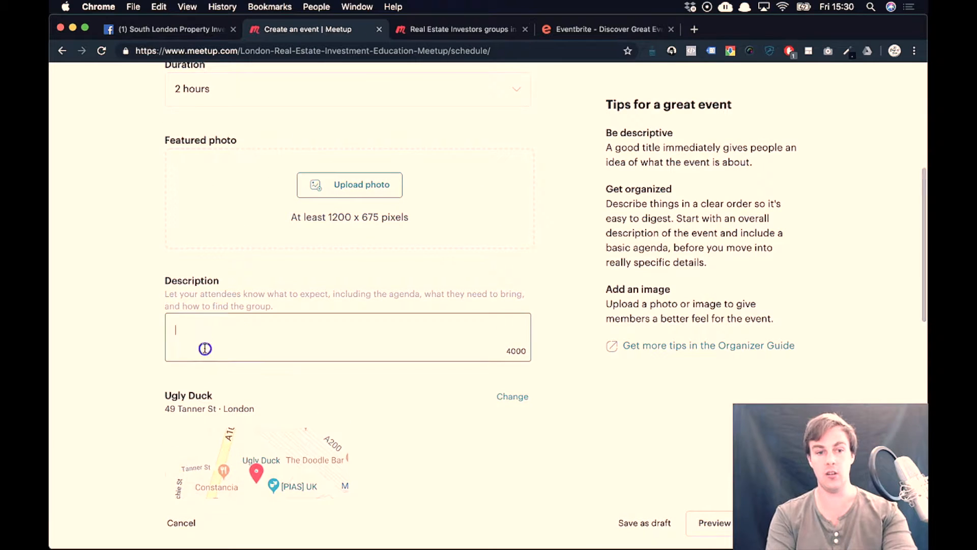
left_click(529, 347)
left_click_drag(525, 349, 501, 349)
left_click(445, 340)
type("asd")
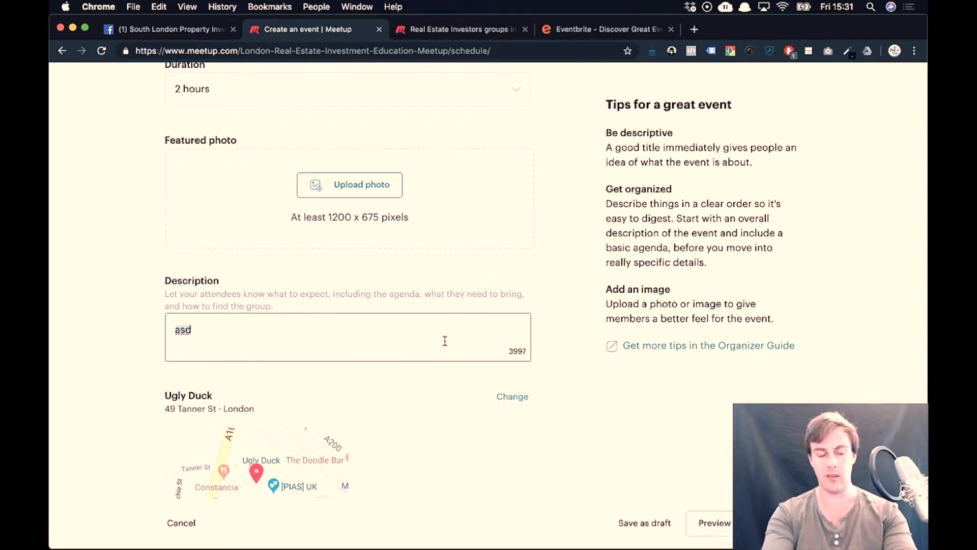
key("BackSpace")
left_click(447, 346)
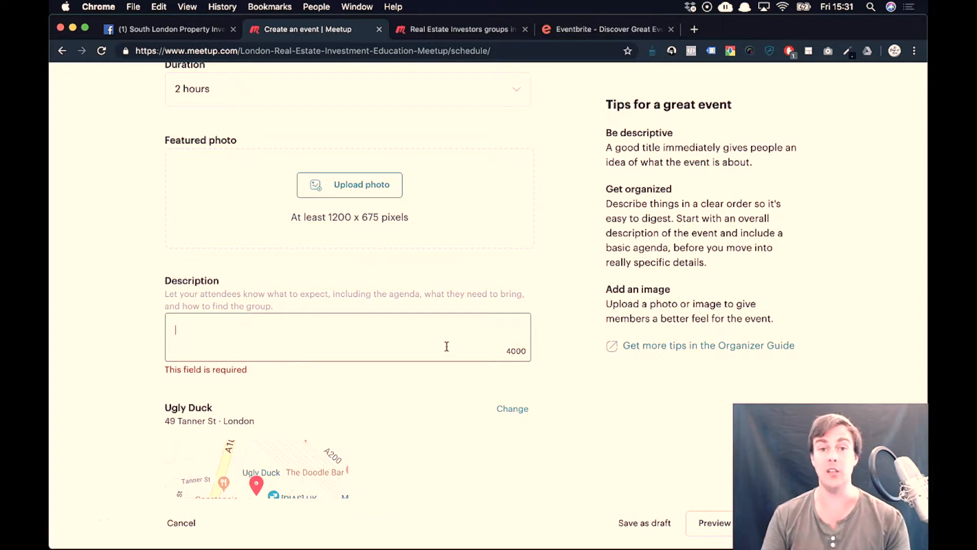
Review the event form's featured photo, description and location sections, returning to the title.
scroll(447, 346, "down", 1)
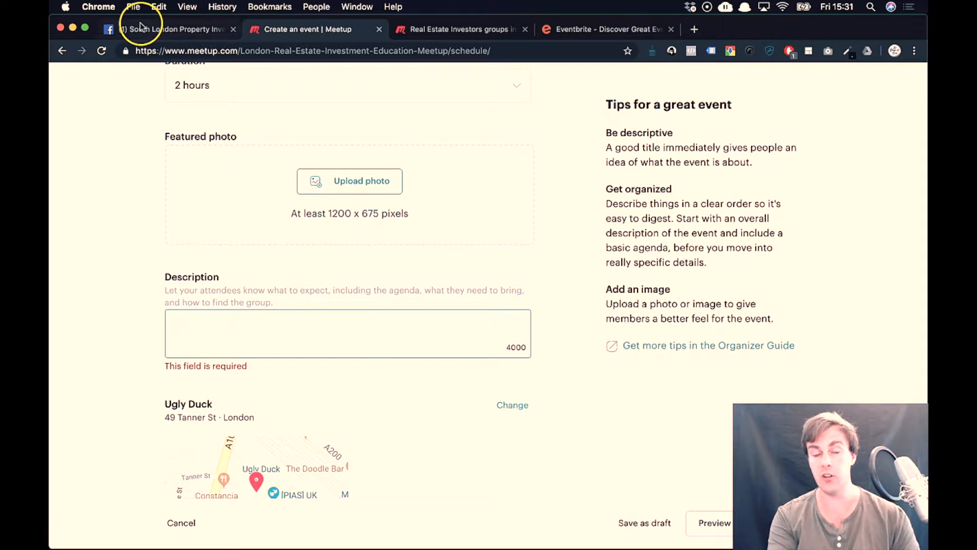
left_click(231, 334)
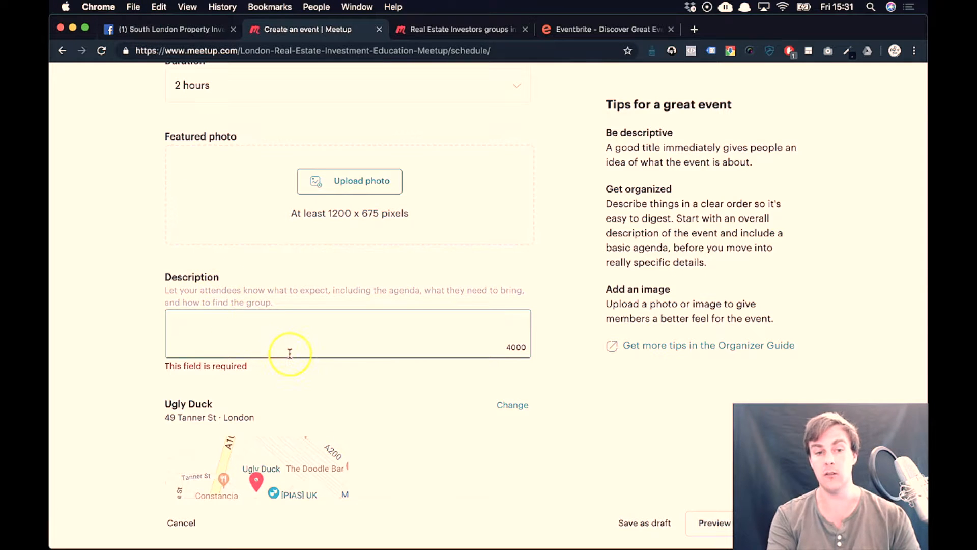
scroll(289, 354, "up", 2)
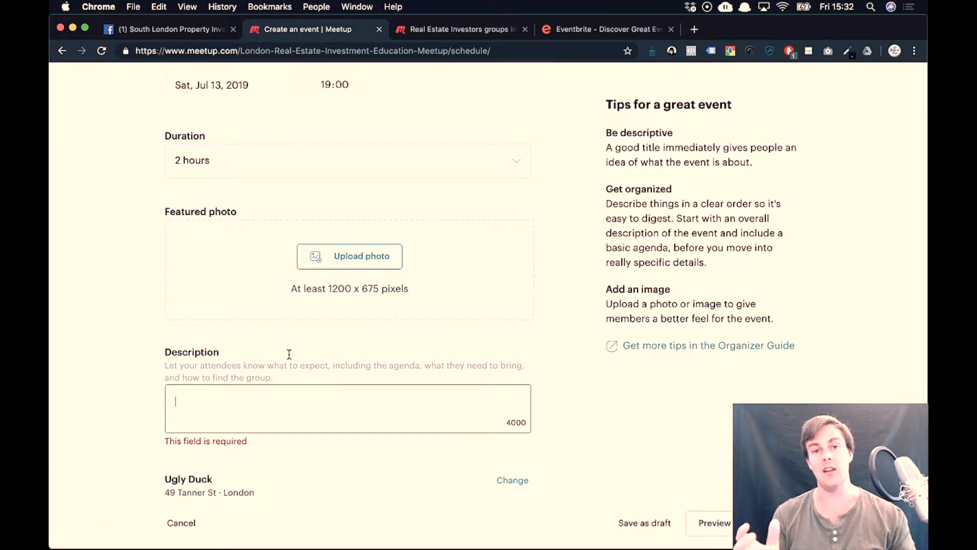
scroll(289, 353, "down", 3)
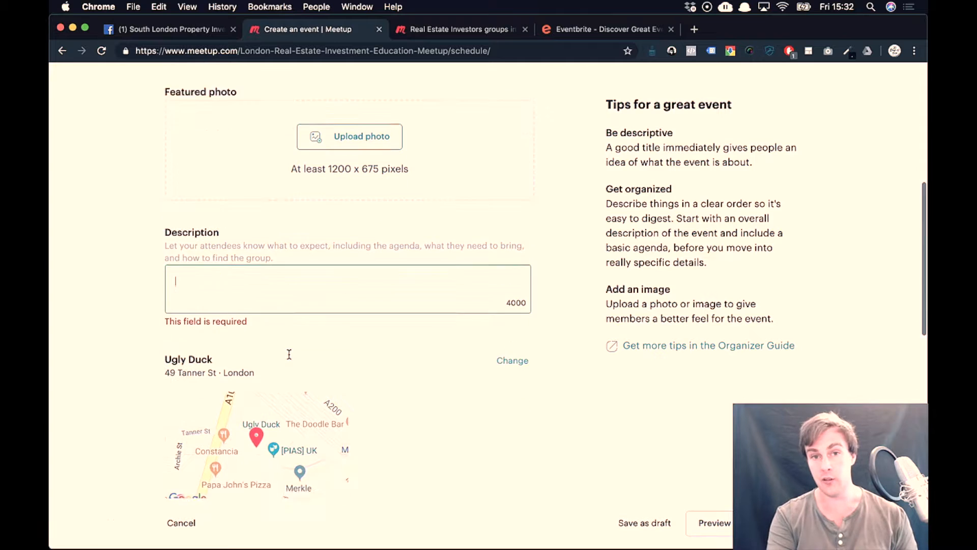
scroll(289, 353, "down", 3)
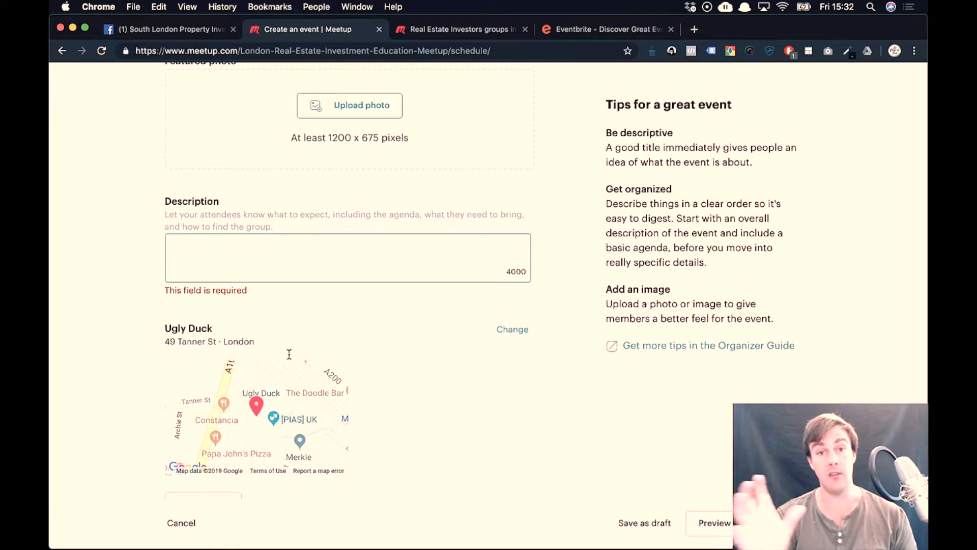
scroll(290, 354, "up", 10)
scroll(289, 354, "up", 2)
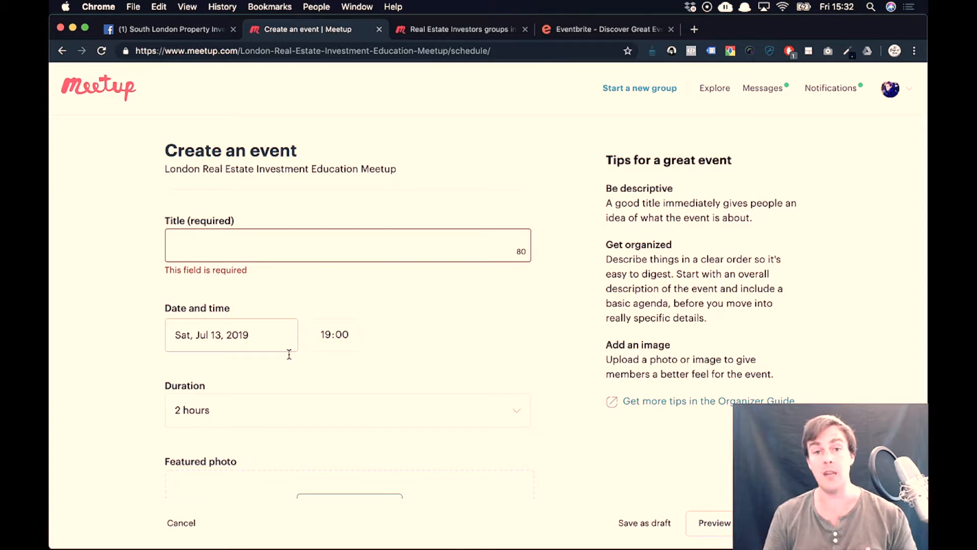
Look through the whole event form, from the required title to the hosts and optional settings.
left_click(285, 227)
scroll(286, 229, "down", 10)
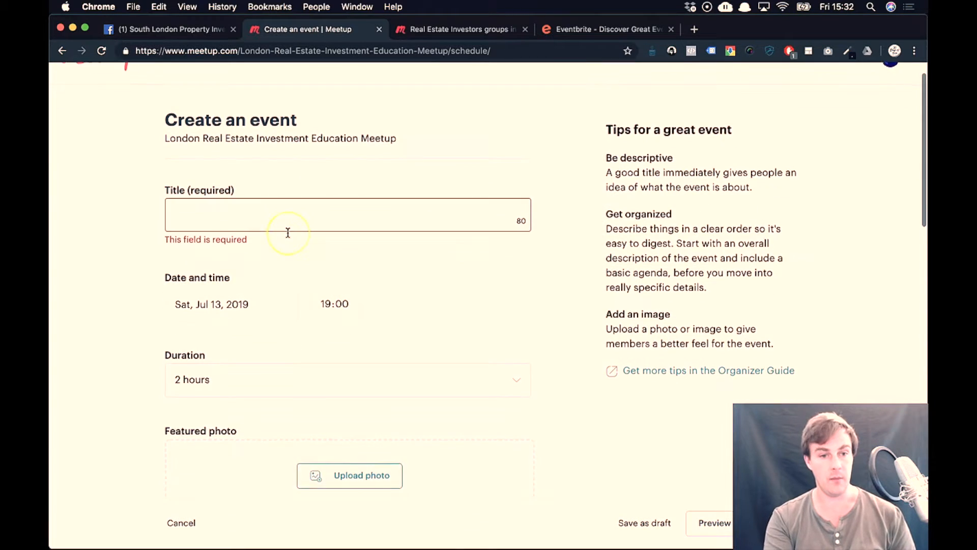
left_click(288, 233)
scroll(288, 233, "down", 6)
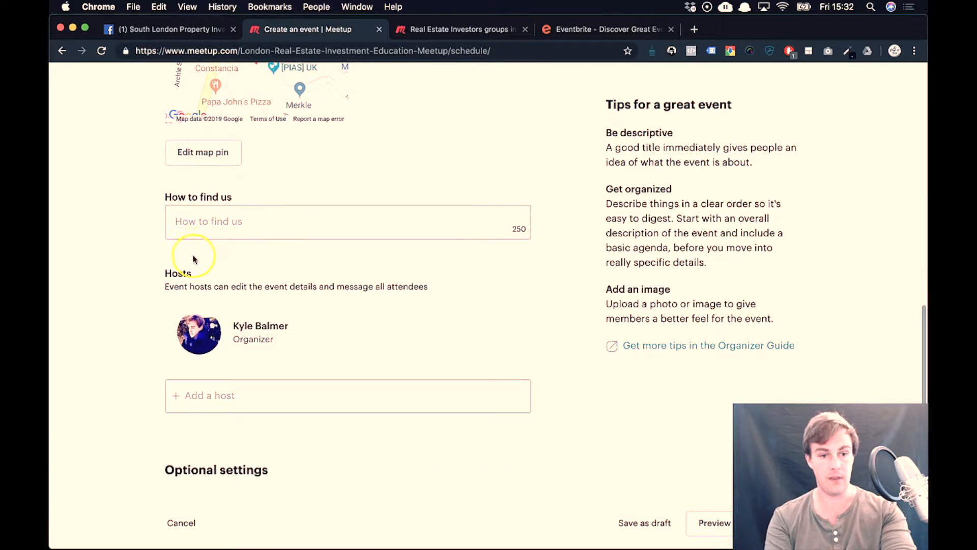
scroll(192, 256, "down", 5)
scroll(193, 257, "up", 5)
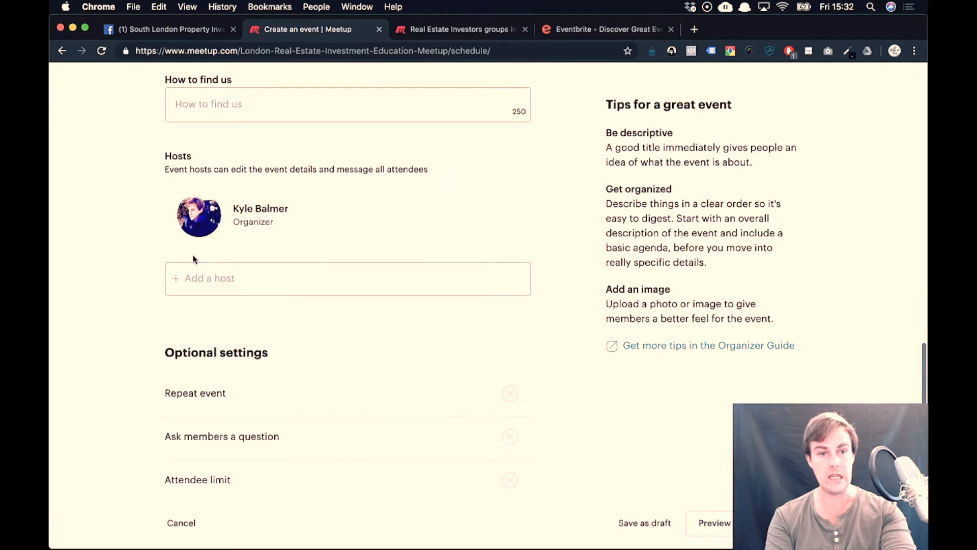
left_click(222, 115)
scroll(222, 115, "up", 15)
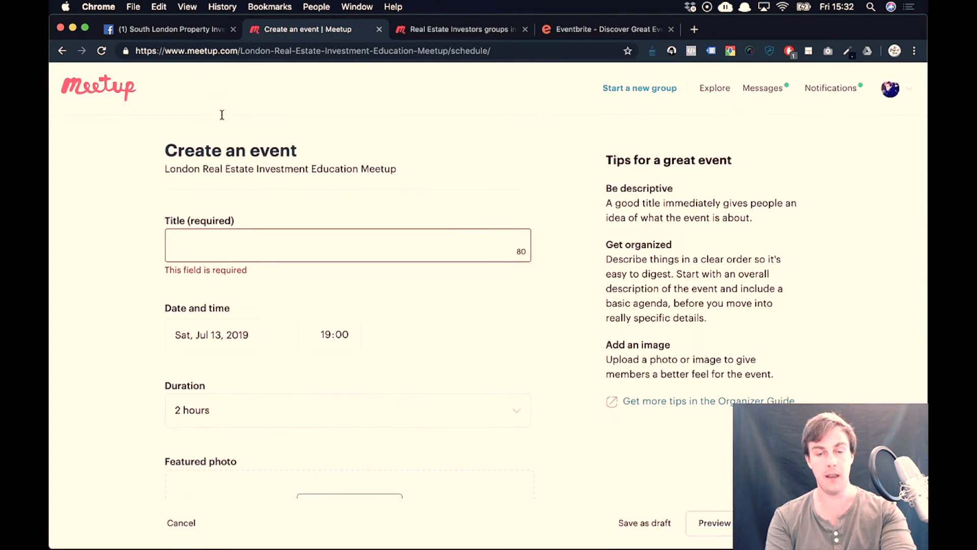
scroll(222, 115, "down", 5)
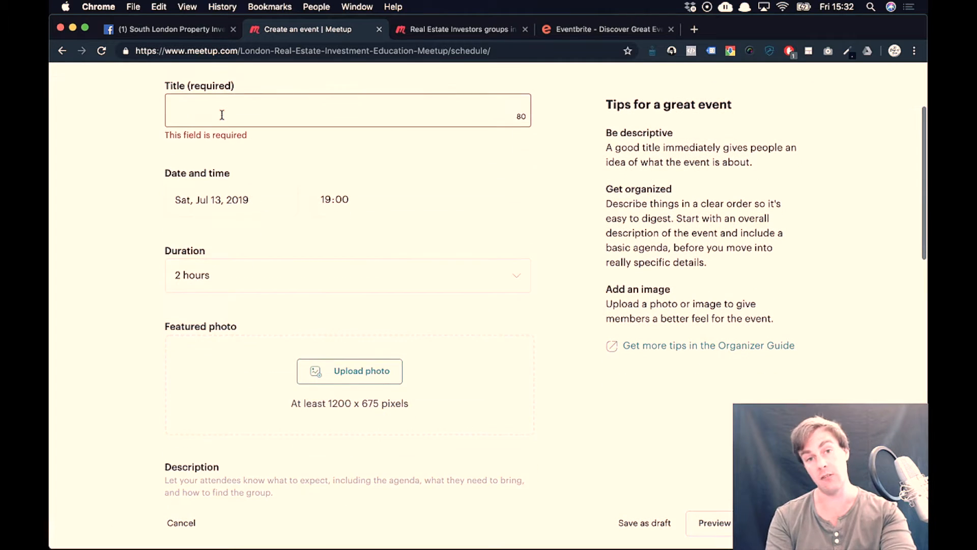
Try the Repeat event option in the event form's optional settings, and turn it off again.
scroll(266, 227, "down", 9)
left_click(235, 273)
scroll(209, 302, "down", 4)
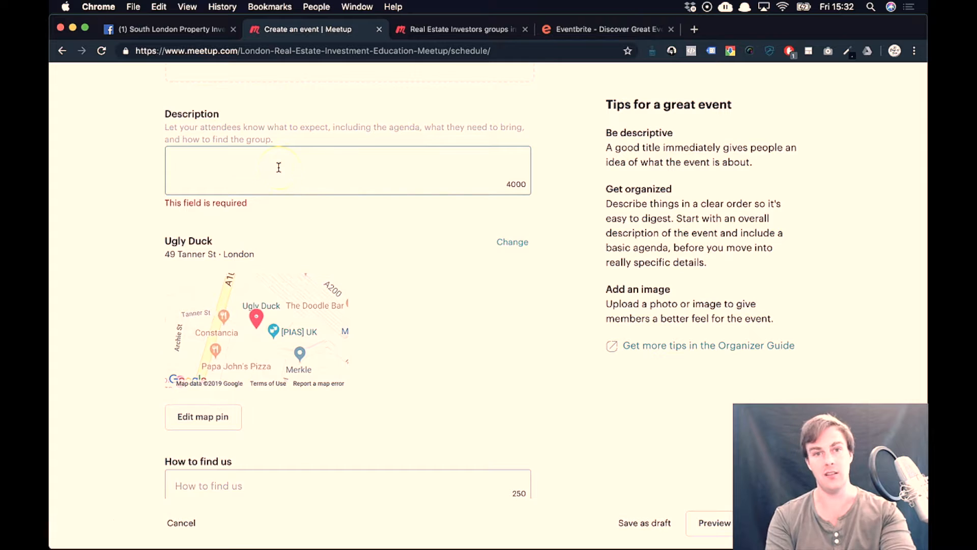
scroll(277, 166, "down", 5)
scroll(279, 166, "down", 5)
scroll(305, 350, "down", 3)
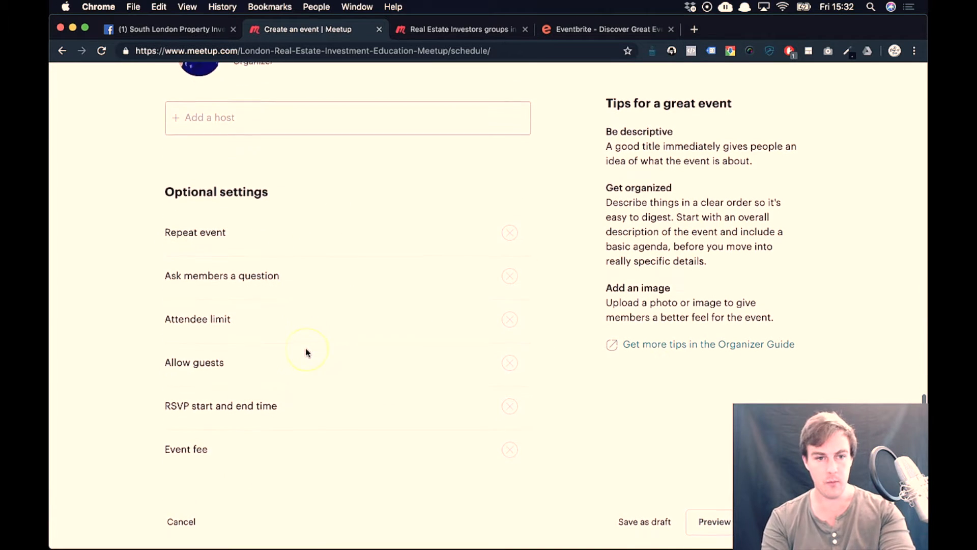
left_click(509, 234)
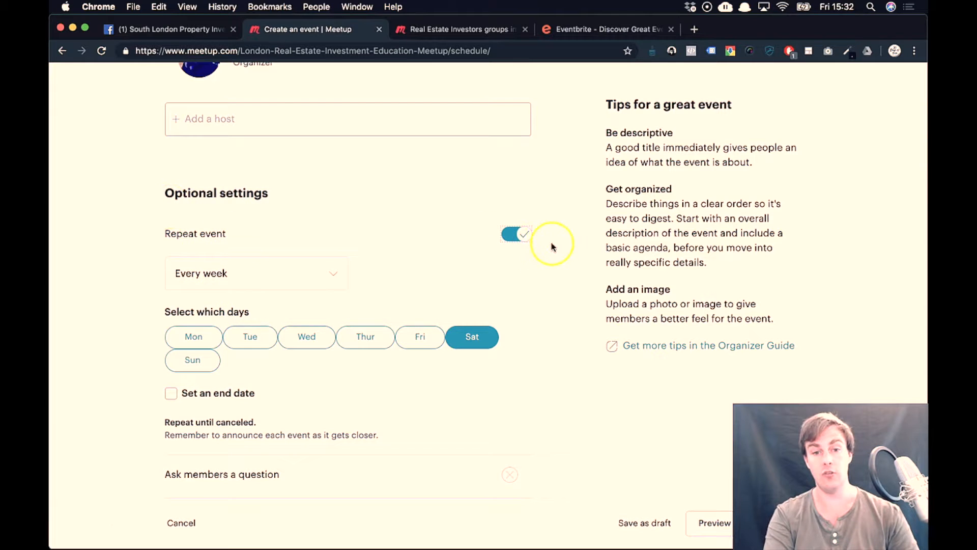
left_click(514, 235)
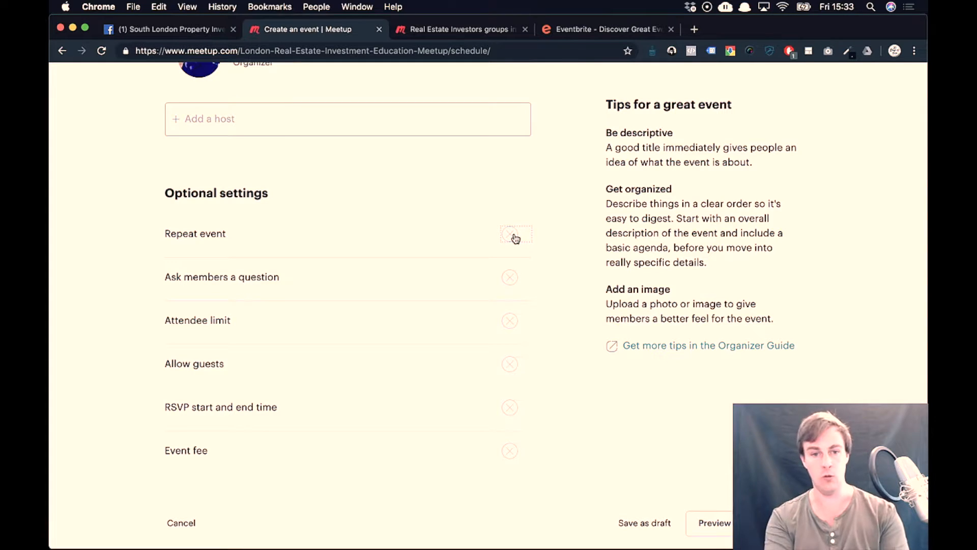
Turn on the option to ask members a question, leave the question blank, and switch the option off again.
left_click(515, 277)
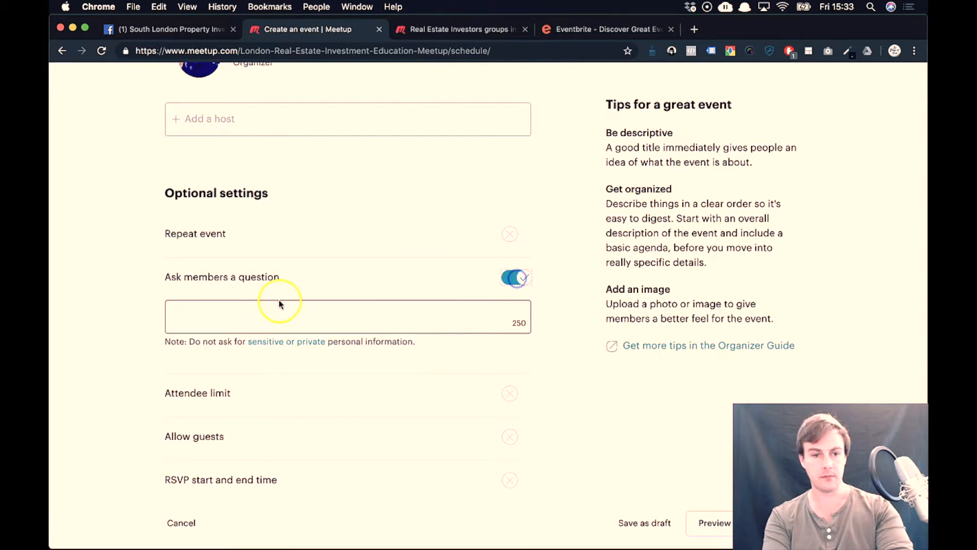
left_click(280, 304)
scroll(280, 304, "down", 2)
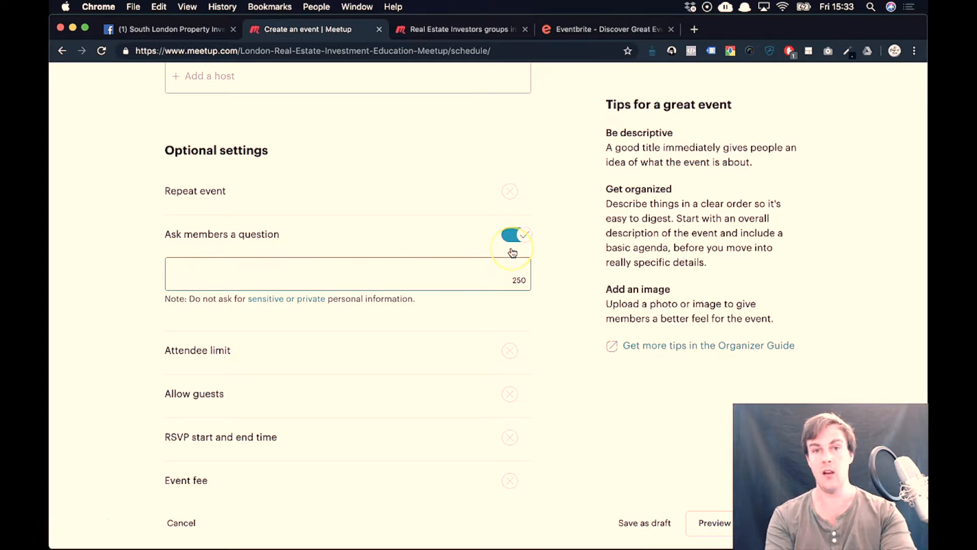
left_click(443, 273)
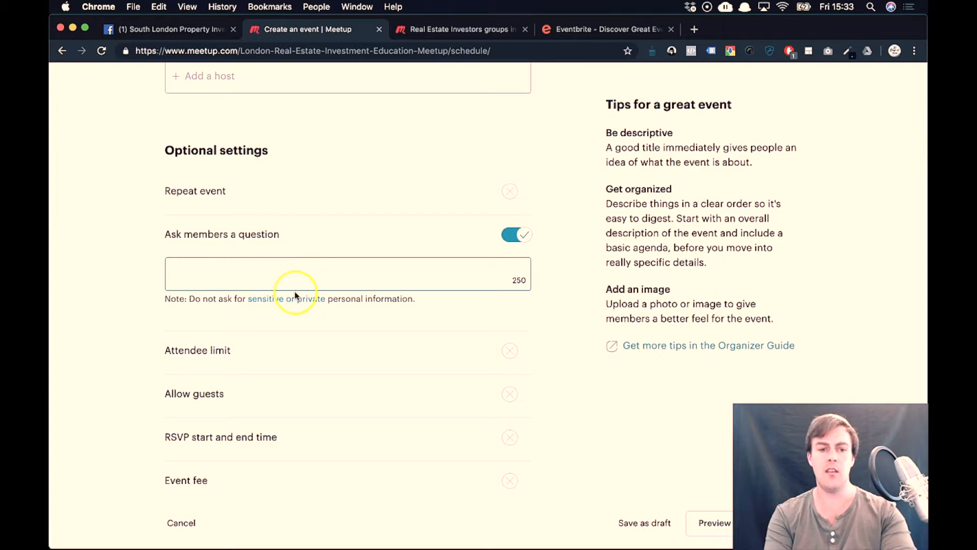
left_click(525, 236)
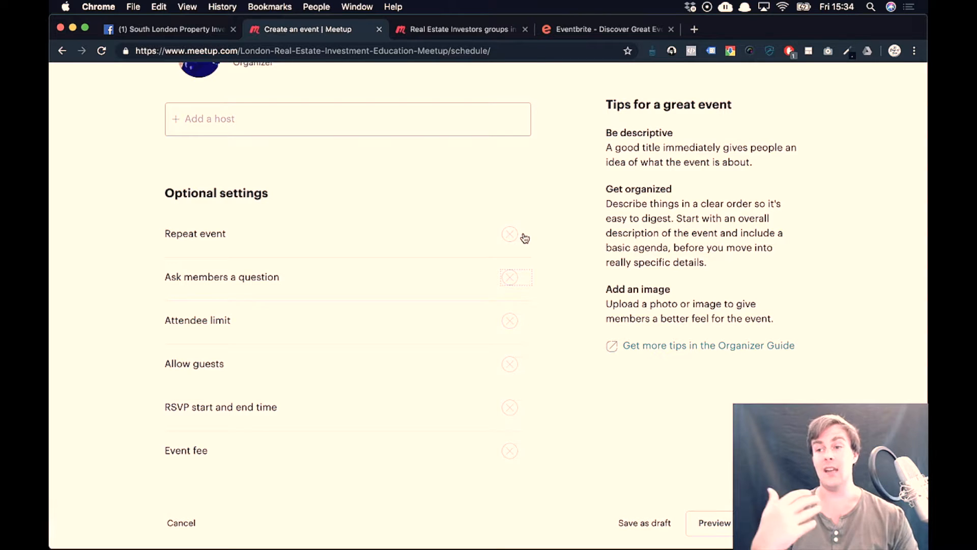
left_click(542, 269)
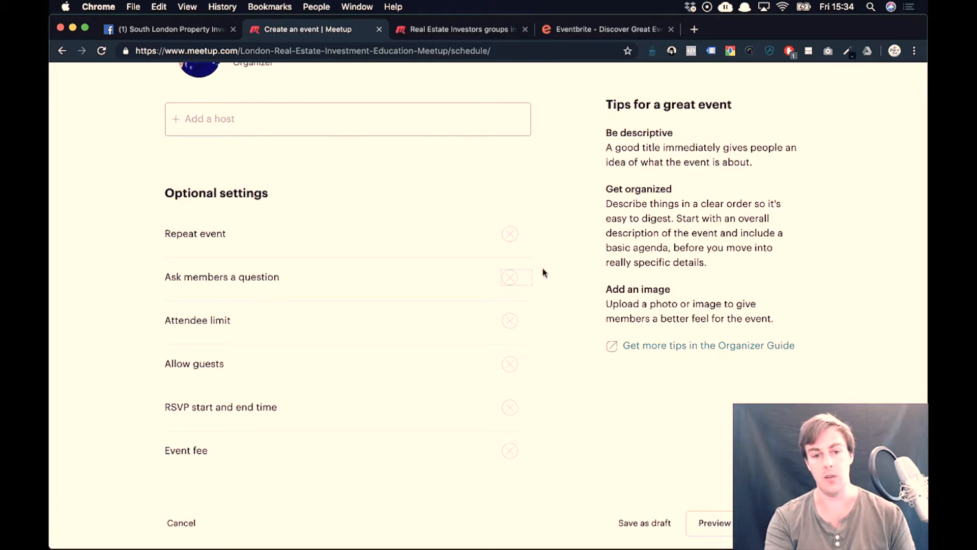
Enable the Attendee limit setting to inspect its number field, and disable it again.
left_click(510, 321)
scroll(512, 328, "down", 1)
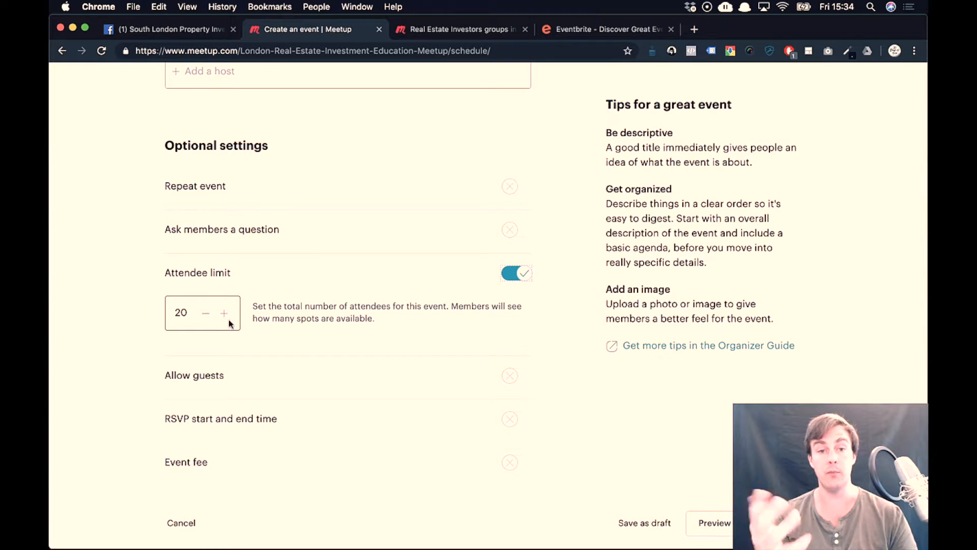
left_click_drag(189, 312, 156, 312)
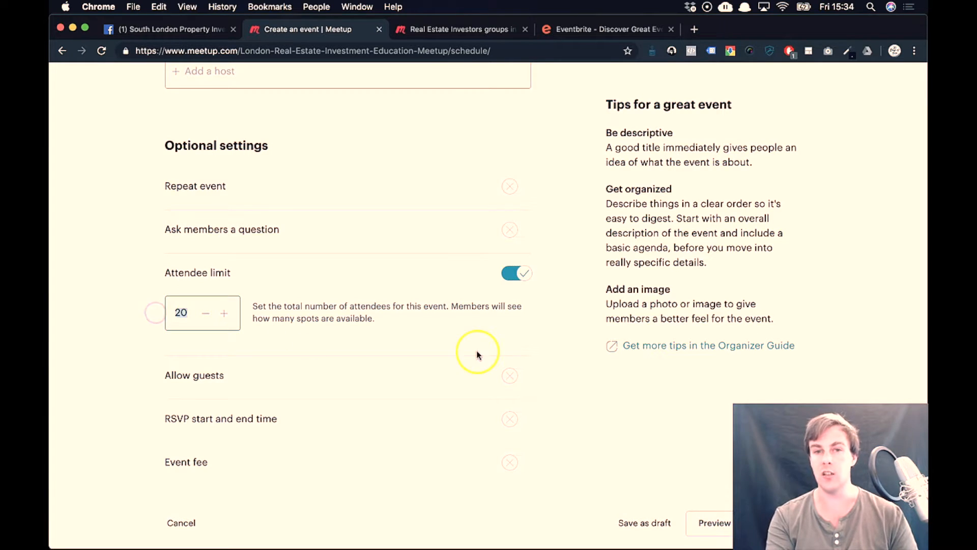
left_click(522, 276)
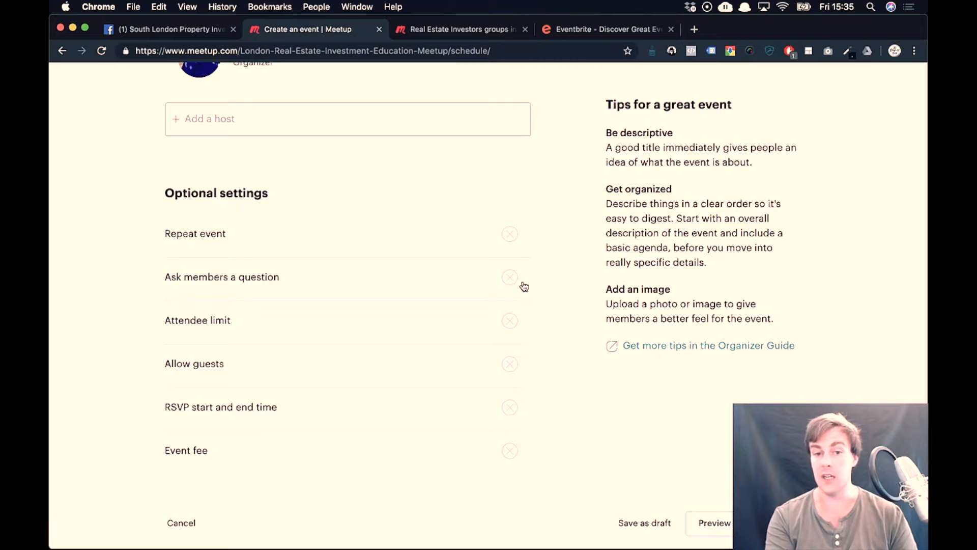
left_click(545, 332)
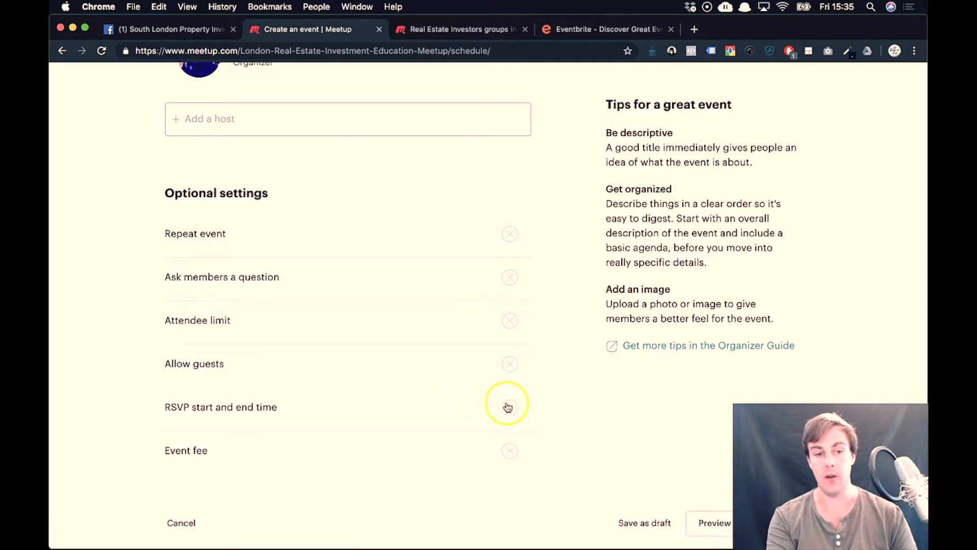
Try allowing 4 guests per member for the event, and turn off Allow guests again.
left_click(511, 365)
scroll(513, 371, "down", 1)
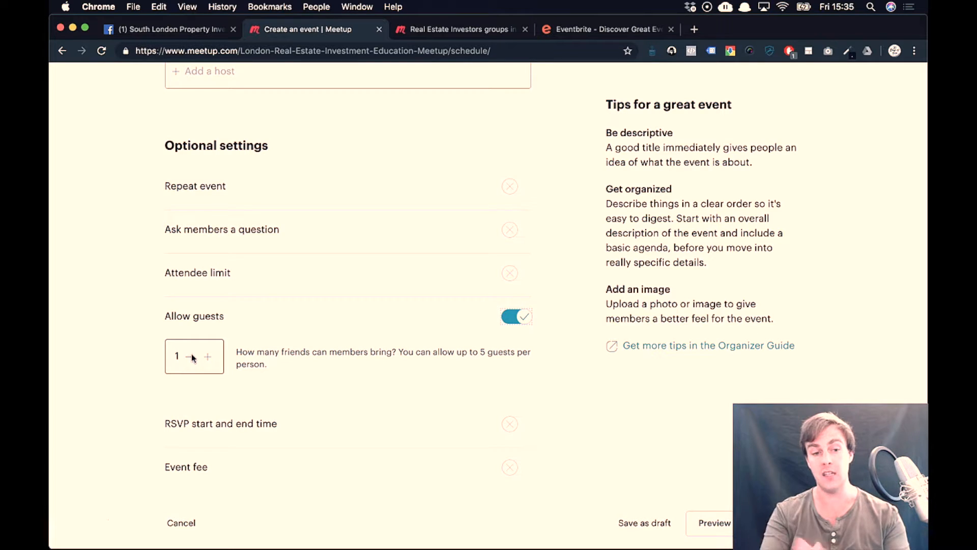
left_click(208, 356)
left_click(208, 356)
left_click(208, 356)
left_click(166, 355)
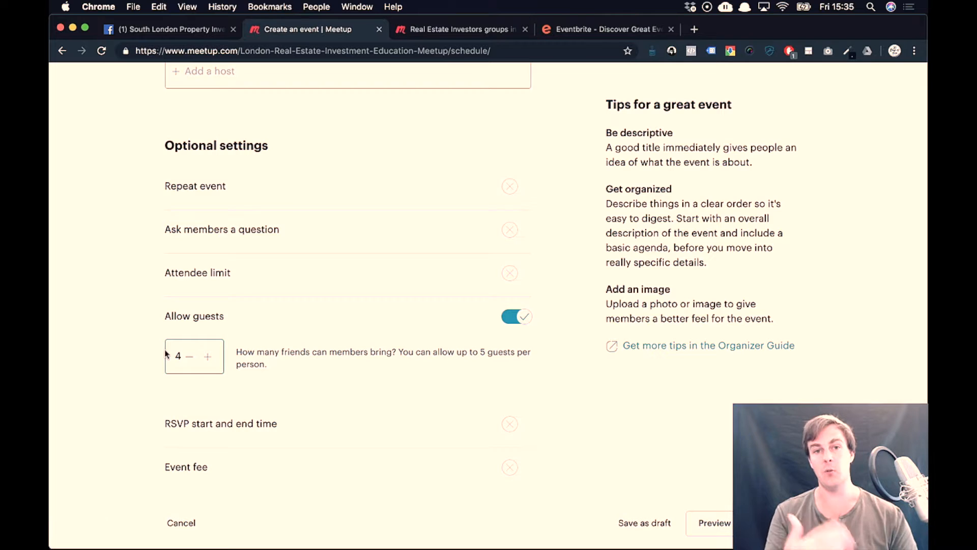
left_click(186, 362)
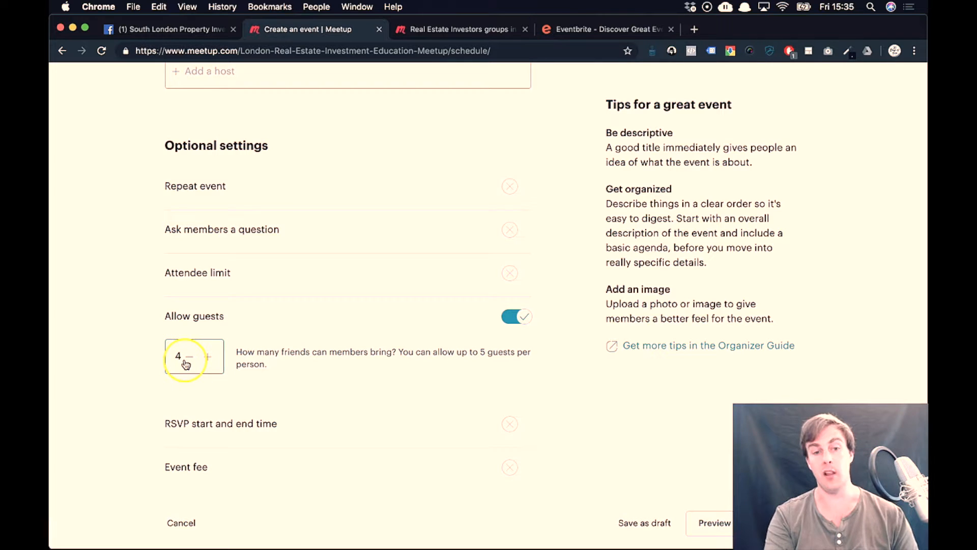
left_click(516, 316)
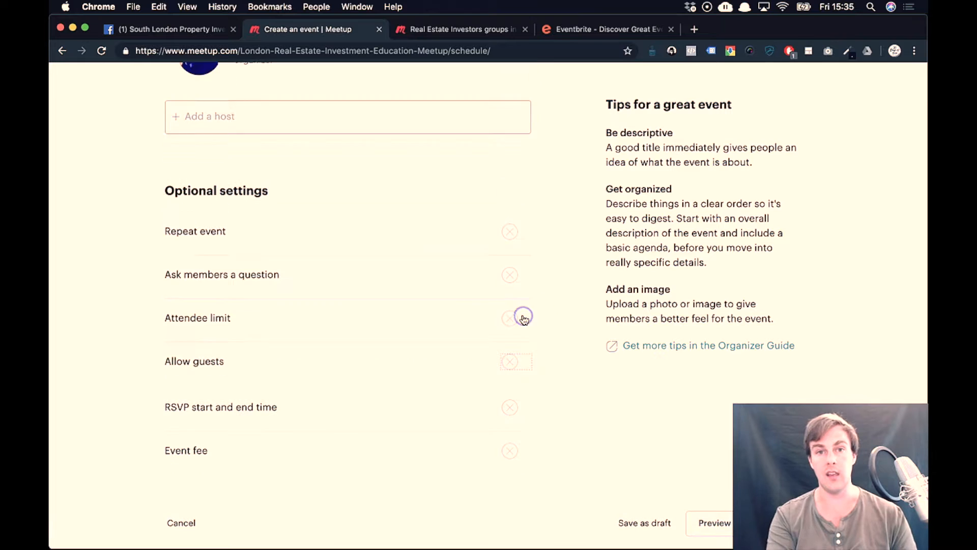
Allow guests once more with the number raised to 5 per person, and switch the setting back off.
left_click(509, 362)
left_click(207, 356)
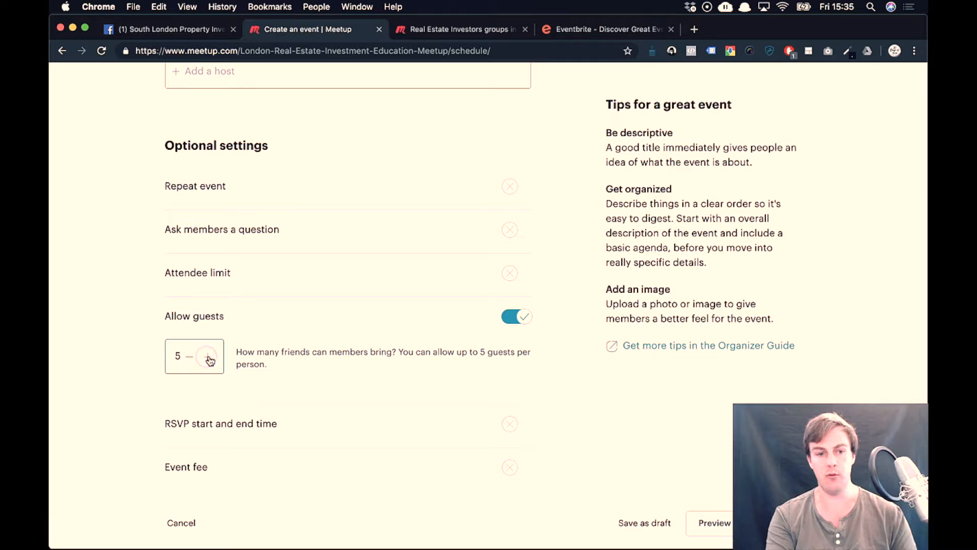
left_click(478, 331)
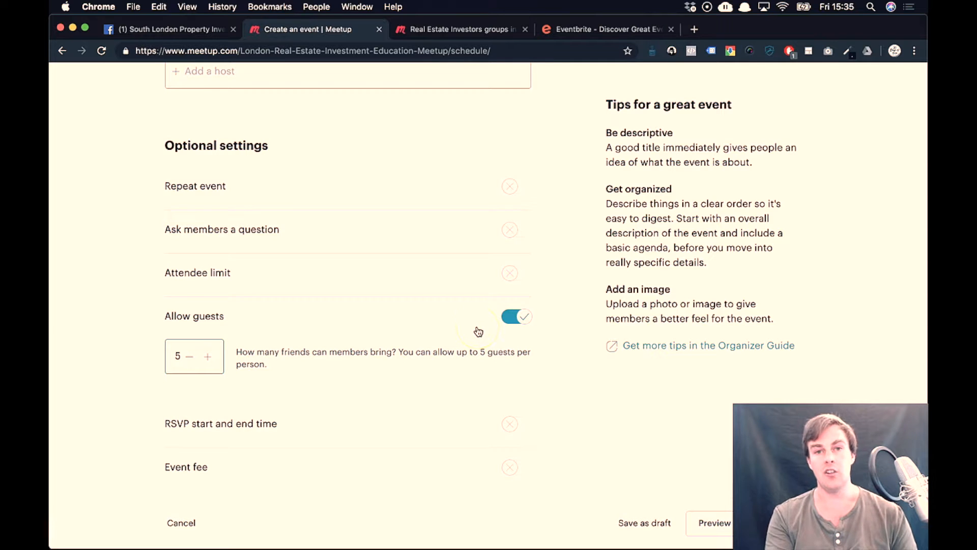
left_click(512, 316)
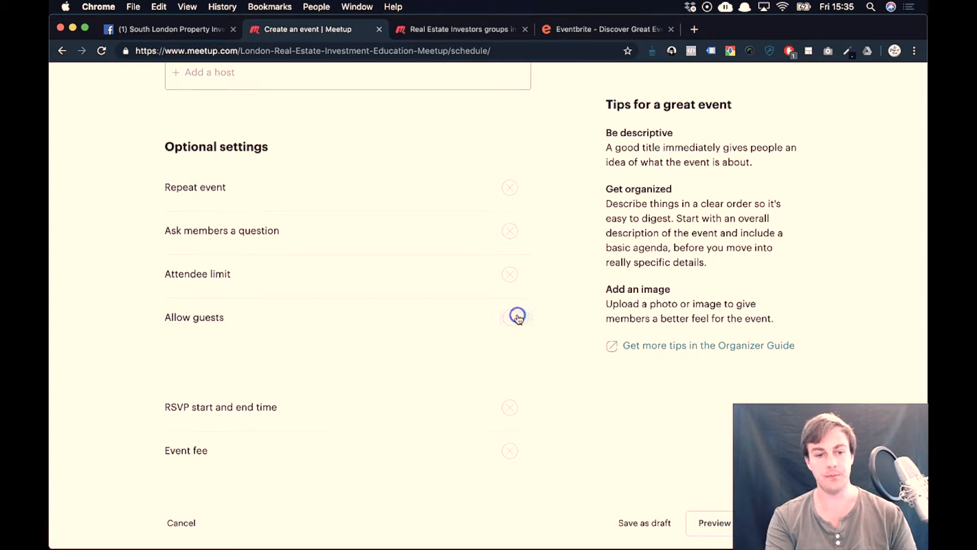
Try RSVP start and end times with opening 1 day before, check the close time choices, and disable the setting.
left_click(513, 406)
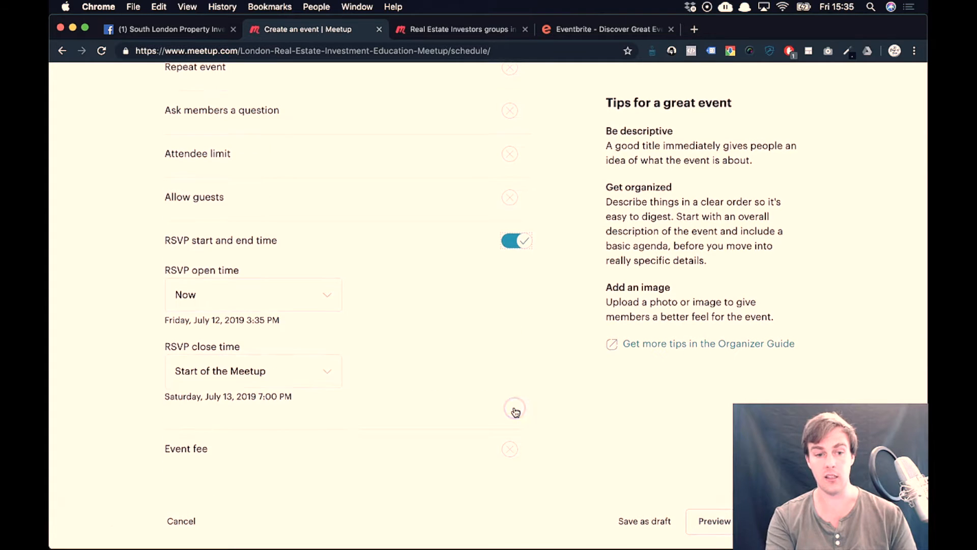
left_click(243, 302)
left_click(363, 297)
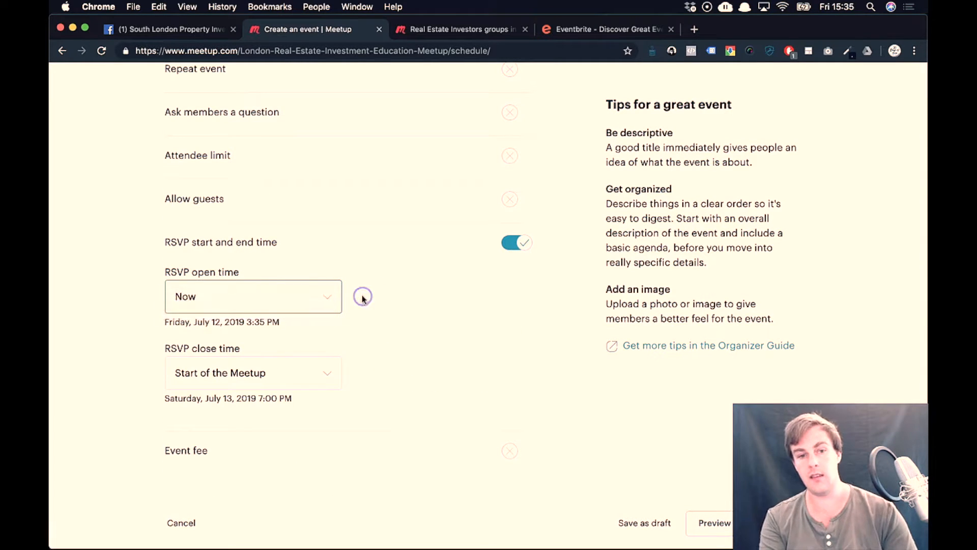
left_click(223, 308)
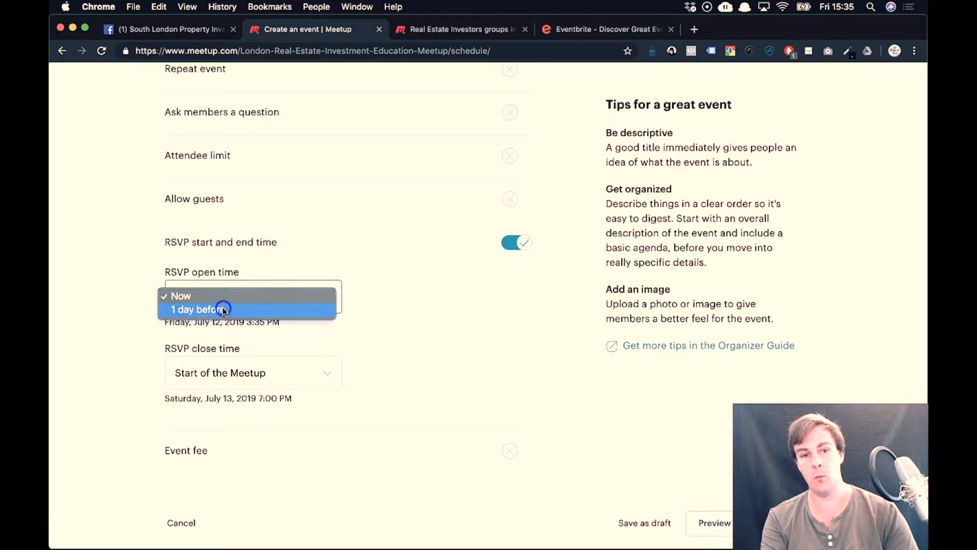
left_click(209, 309)
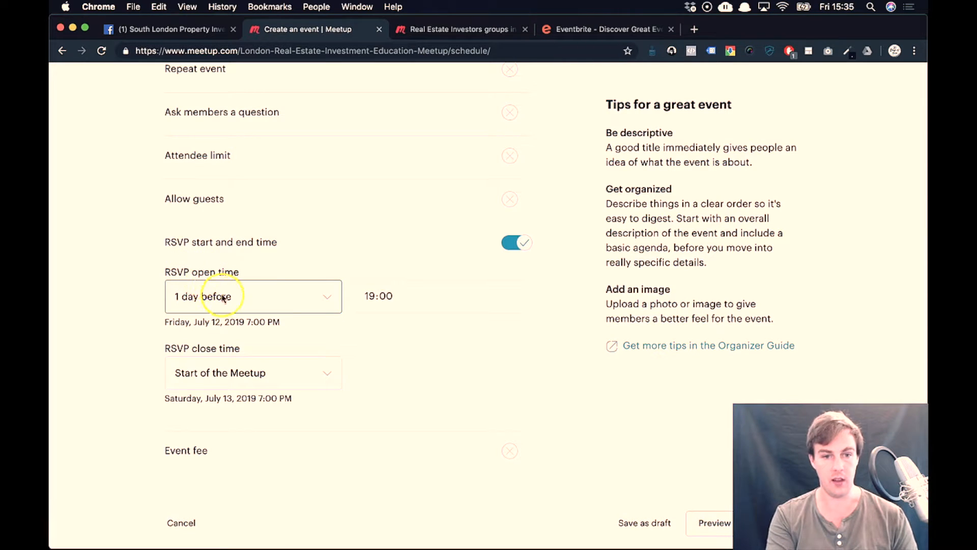
left_click(371, 295)
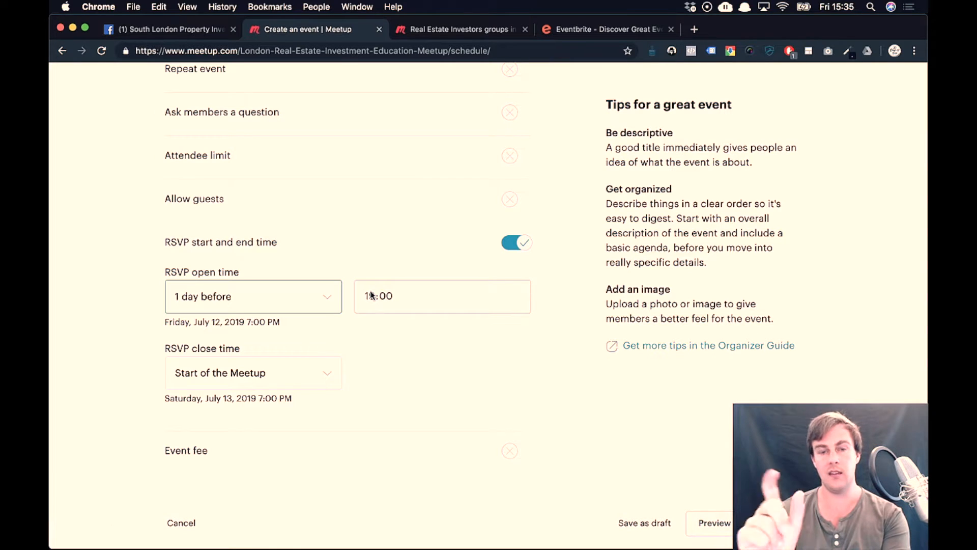
left_click(296, 370)
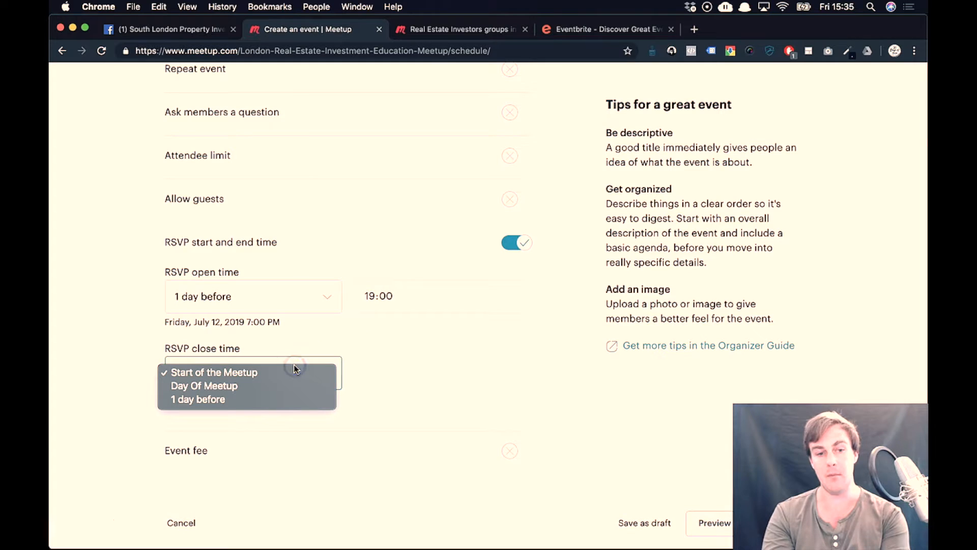
left_click(438, 356)
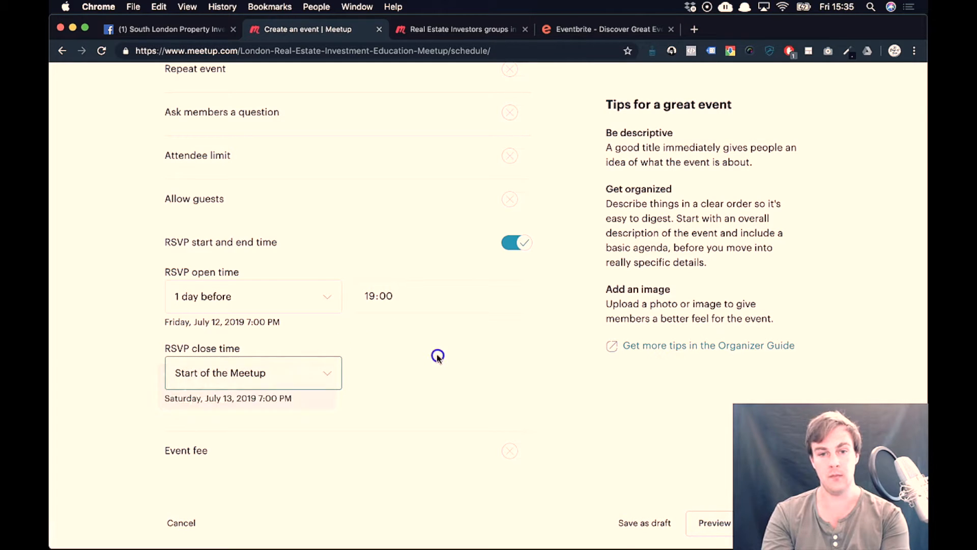
left_click(524, 242)
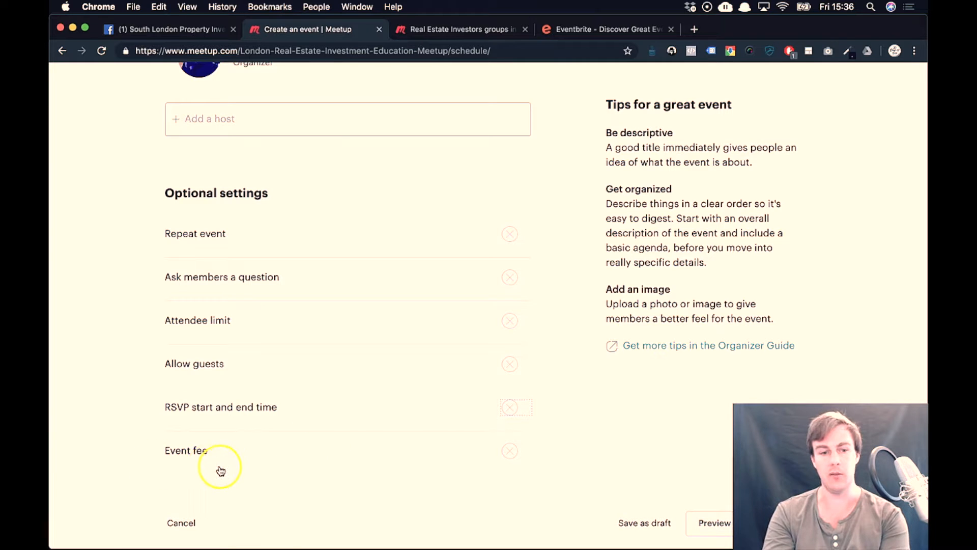
Enable the event fee, try PayPal as the payment method, and set the method back to Cash.
left_click(512, 451)
scroll(118, 412, "down", 5)
left_click(234, 280)
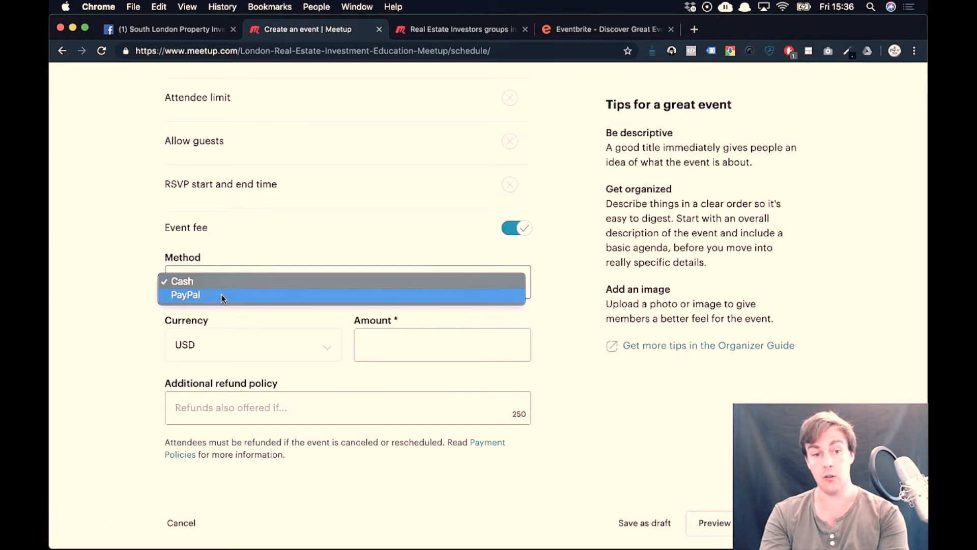
left_click(221, 298)
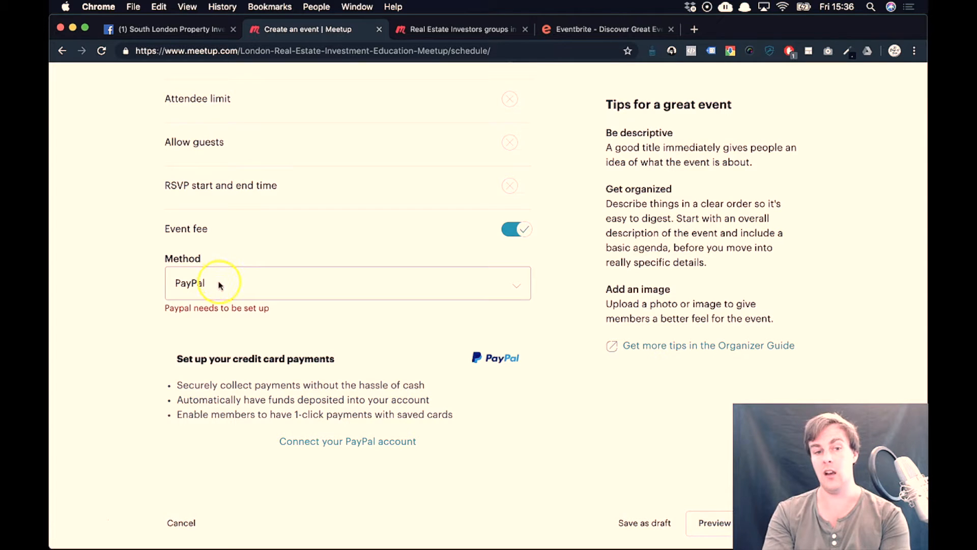
left_click(219, 283)
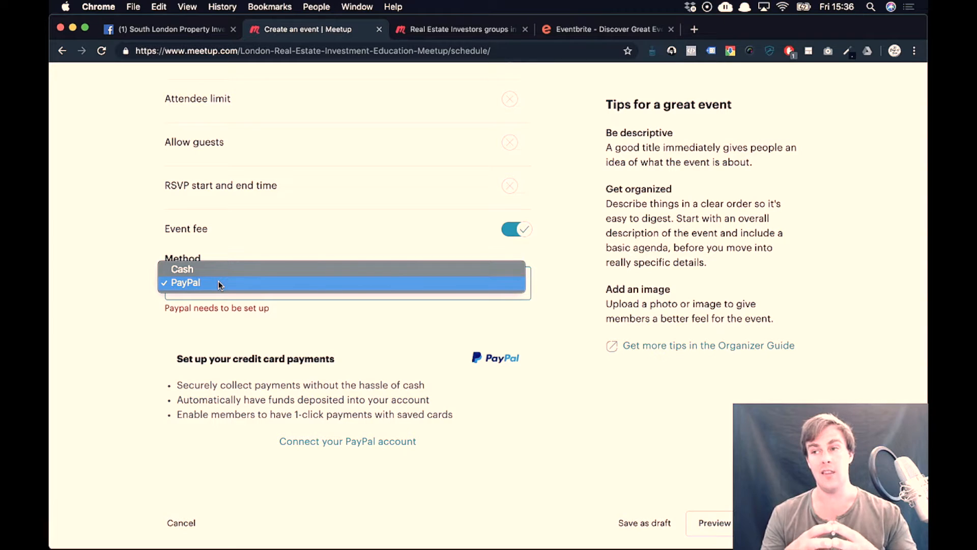
left_click(219, 269)
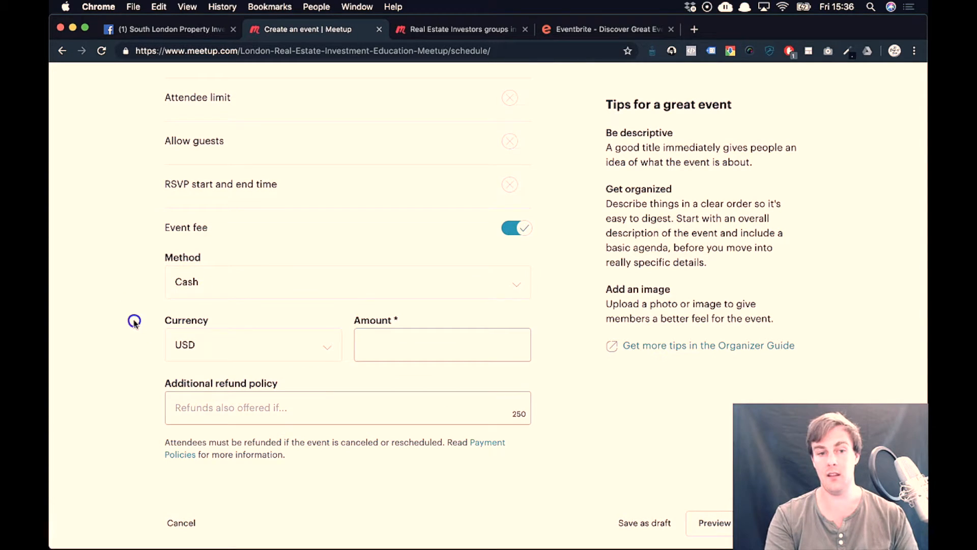
Check the currency and payment method choices for the event fee, keeping Cash as the method.
left_click(230, 350)
left_click(85, 321)
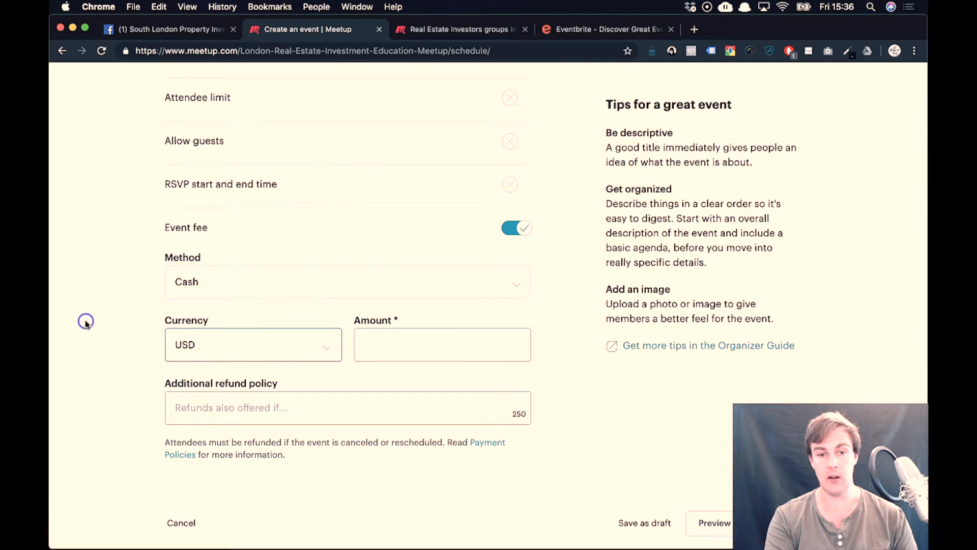
scroll(86, 322, "up", 1)
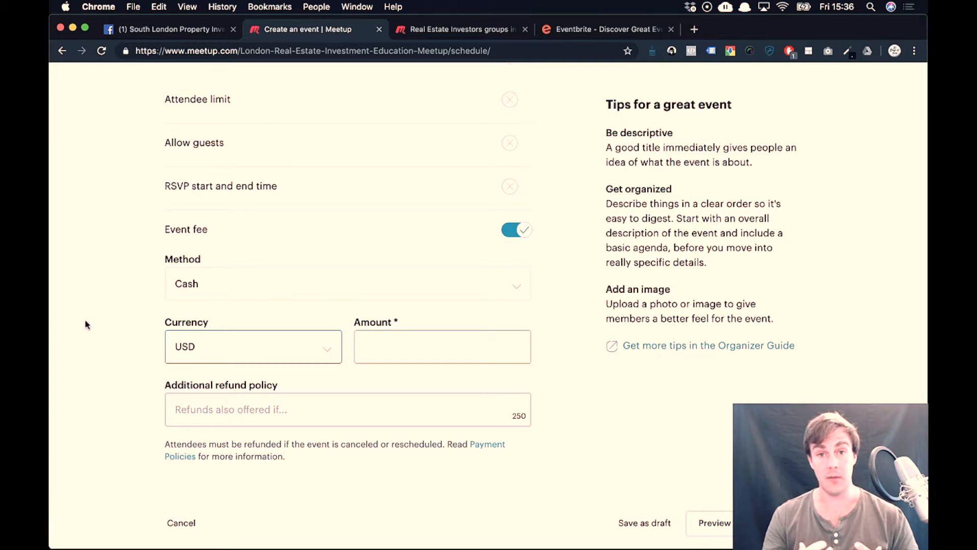
left_click(271, 285)
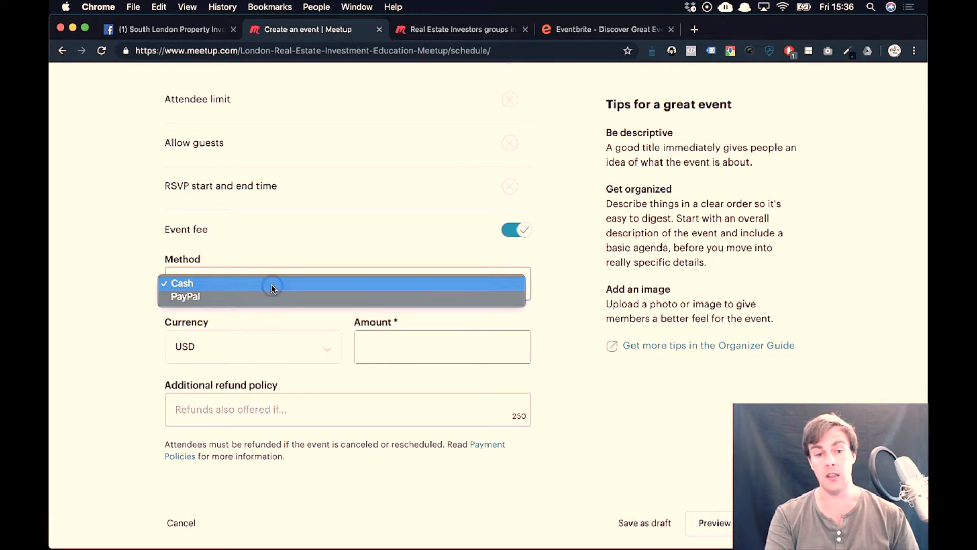
left_click(271, 284)
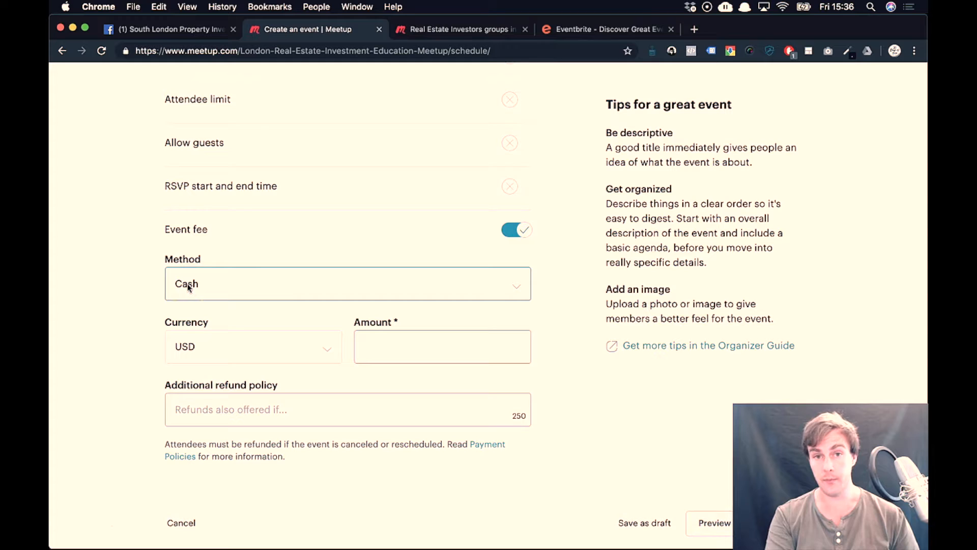
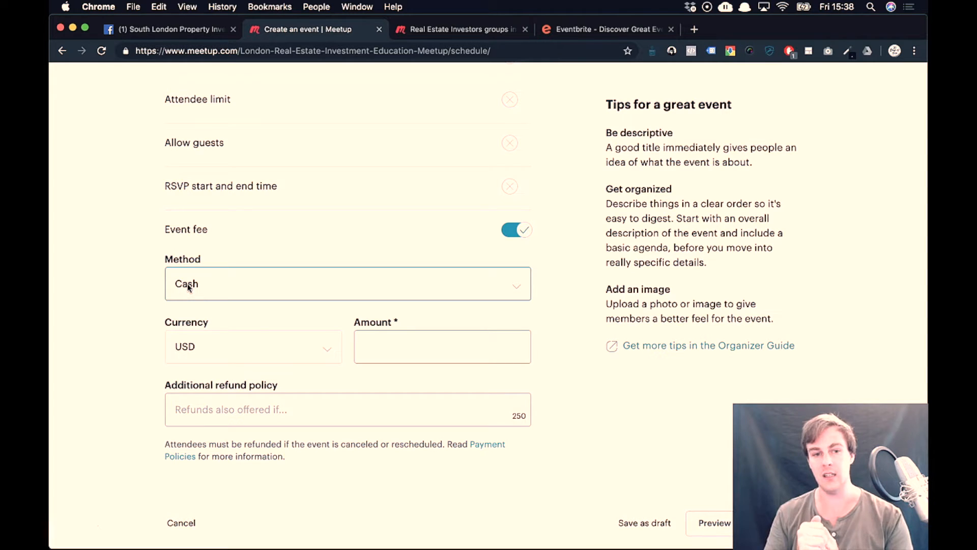
Check the event fee's payment methods once more and turn off the Event fee setting.
left_click(188, 286)
left_click(93, 281)
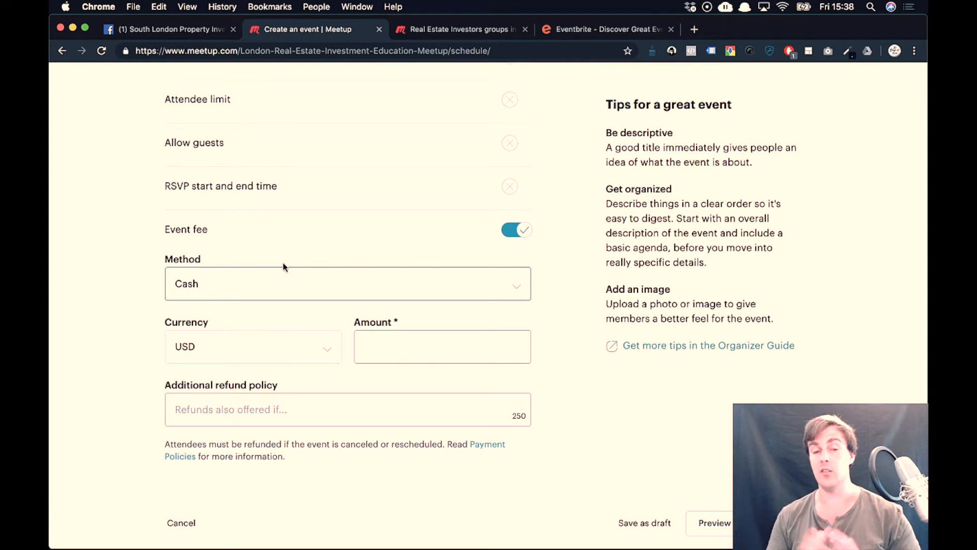
left_click(284, 285)
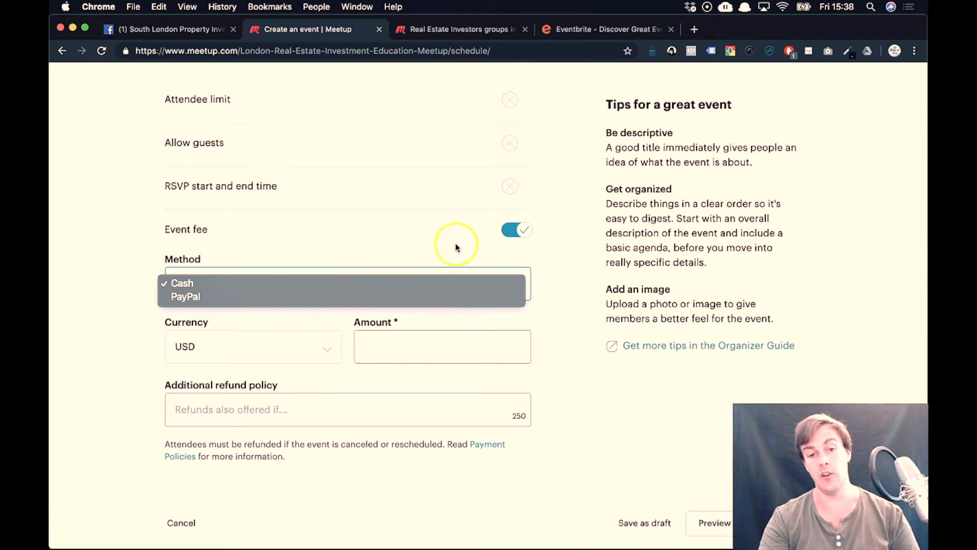
left_click(515, 231)
left_click(521, 230)
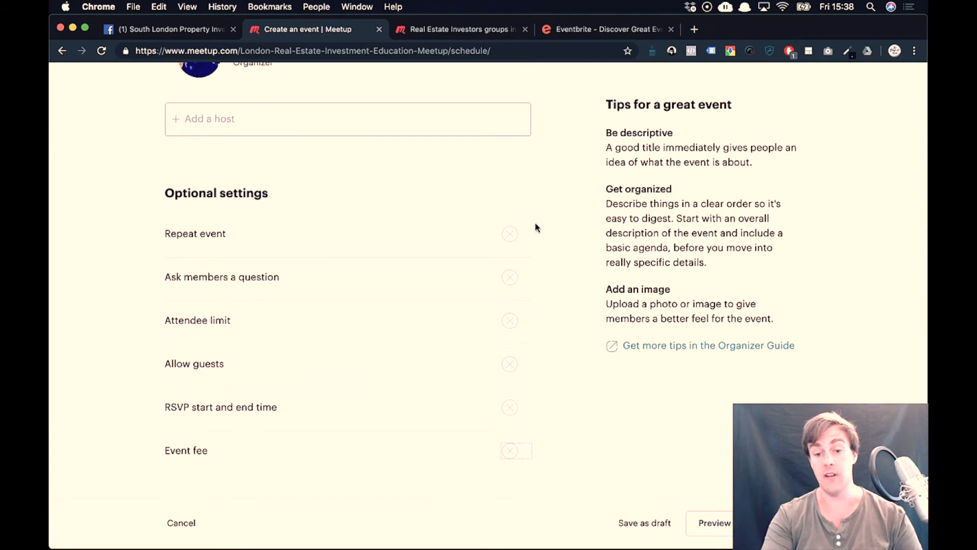
Look over the event form once more and leave it for the Meetup home page, discarding the unsaved changes.
scroll(530, 229, "up", 20)
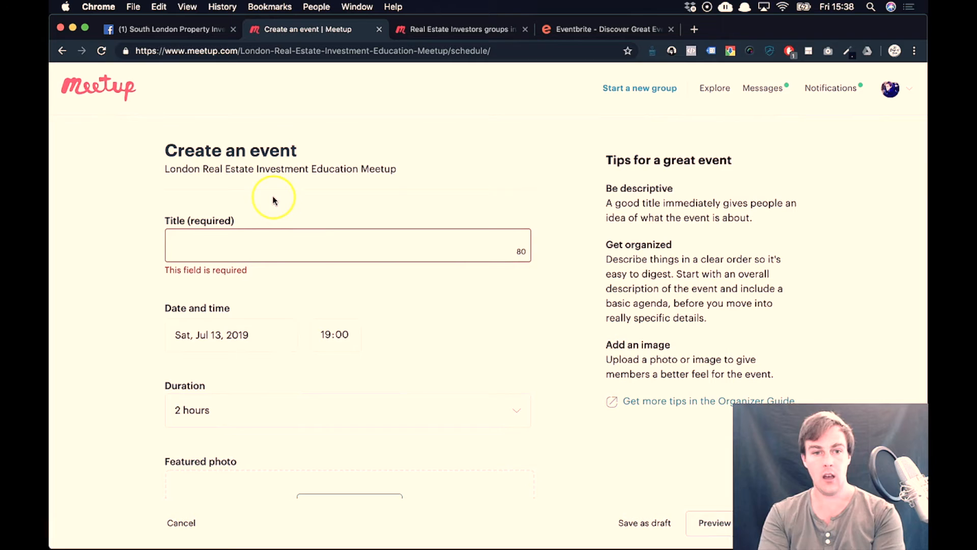
scroll(235, 224, "down", 5)
scroll(234, 224, "down", 8)
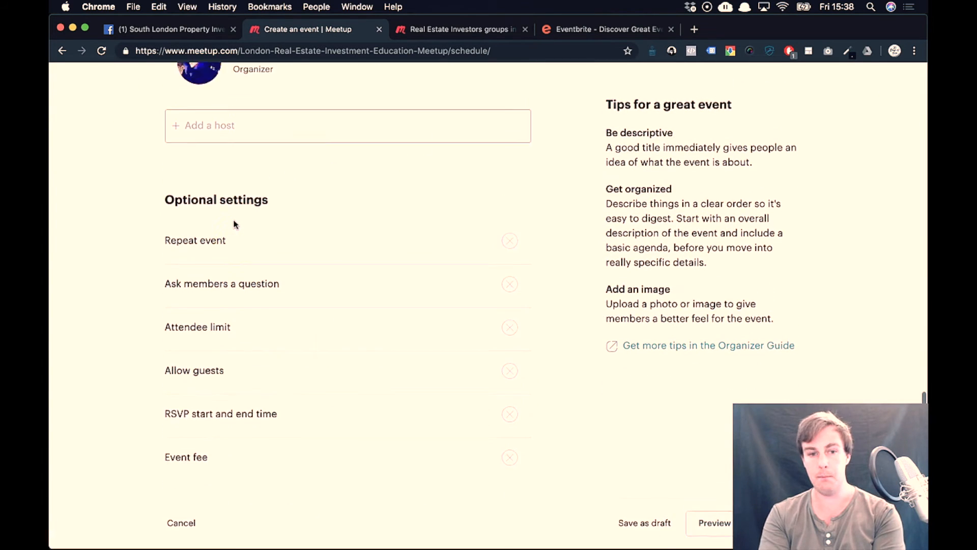
scroll(234, 224, "up", 12)
left_click(89, 92)
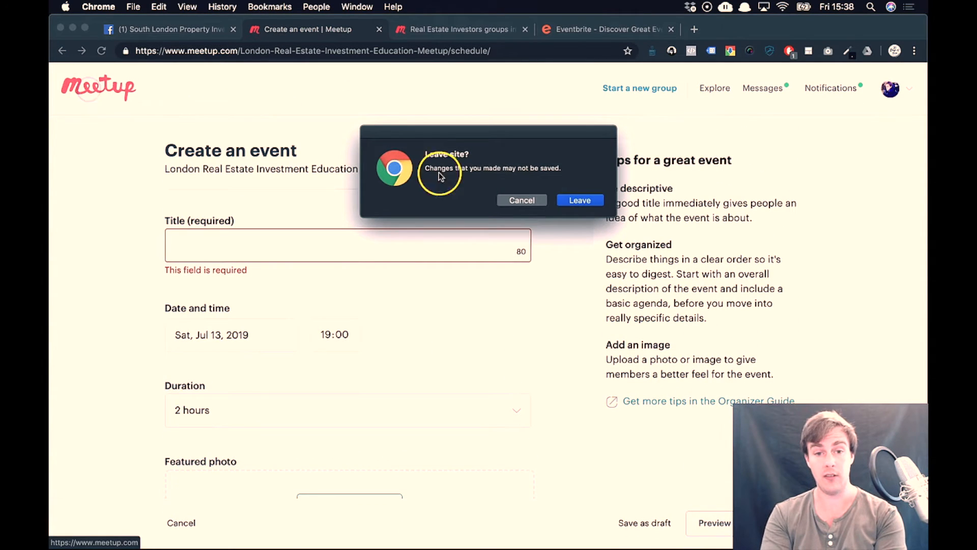
left_click(587, 202)
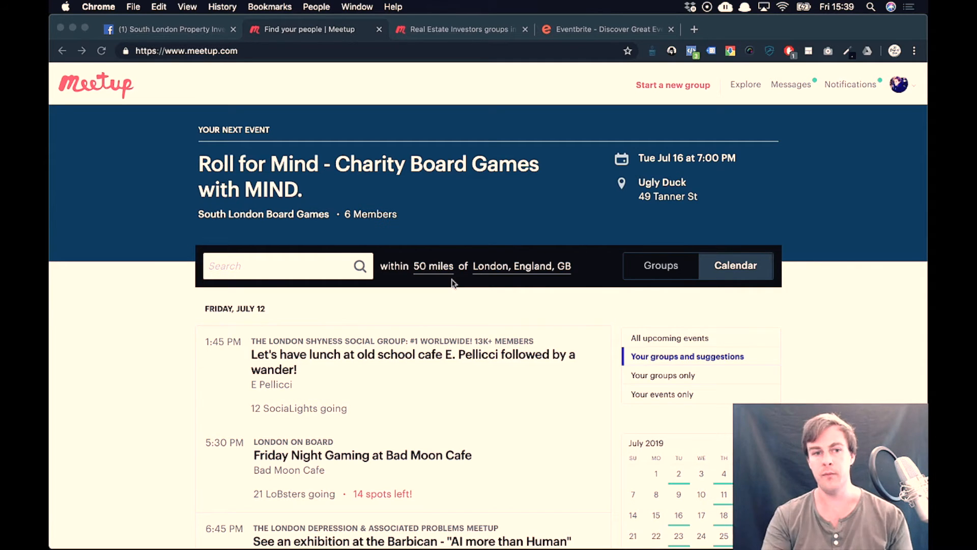
View the Eventbrite home page, and search Google for "rochester event listings" in a new tab.
left_click(586, 31)
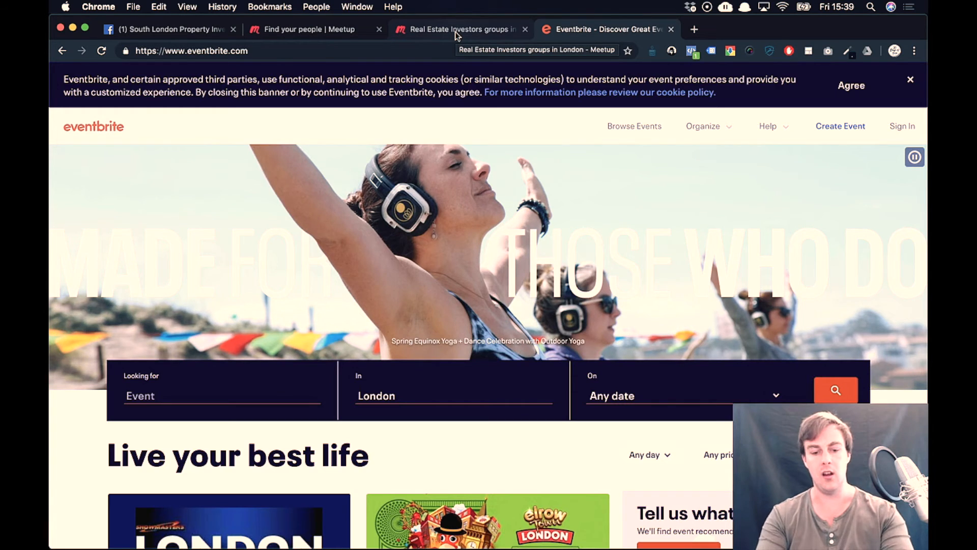
key("super+t")
type("rochester ")
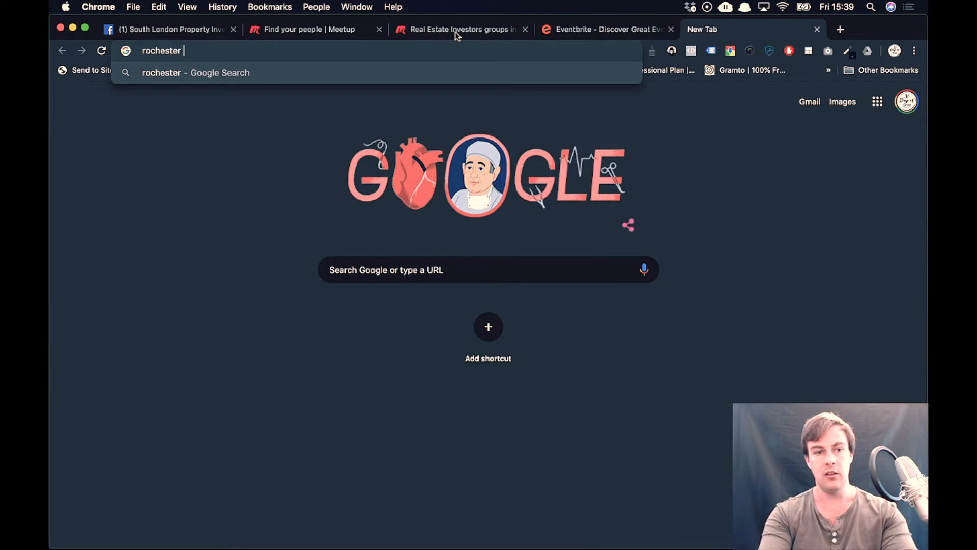
type("event listings")
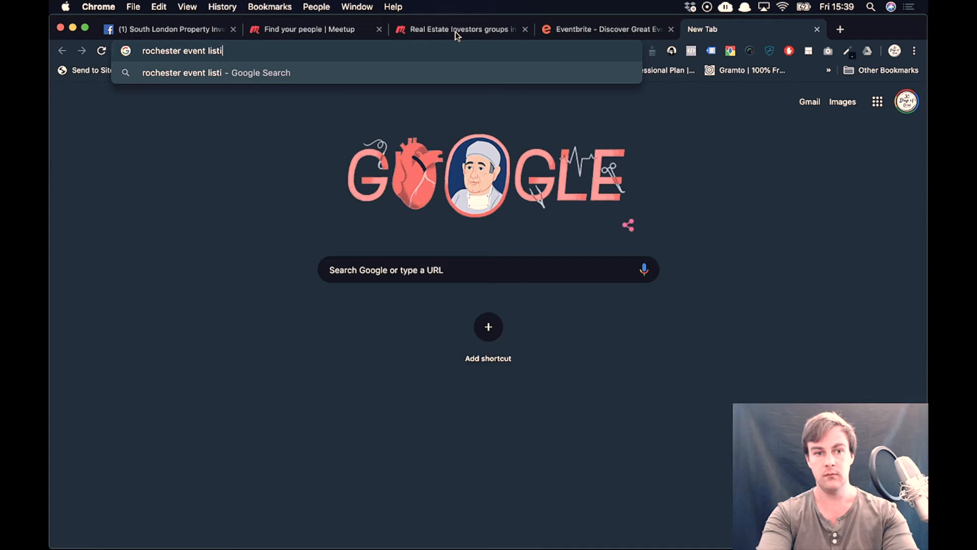
key("Return")
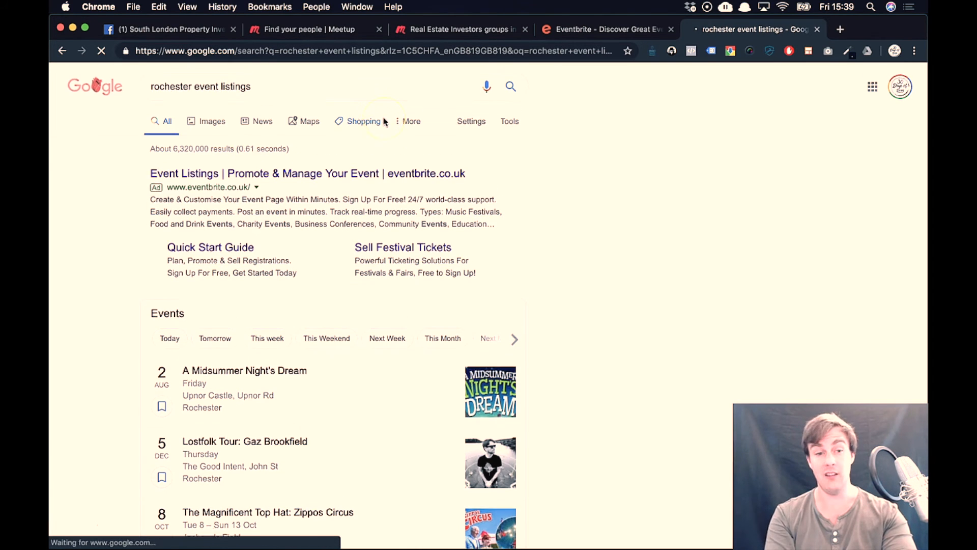
Examine the search results for websites that list events in Rochester.
scroll(410, 138, "down", 1)
scroll(356, 134, "down", 2)
scroll(295, 131, "up", 1)
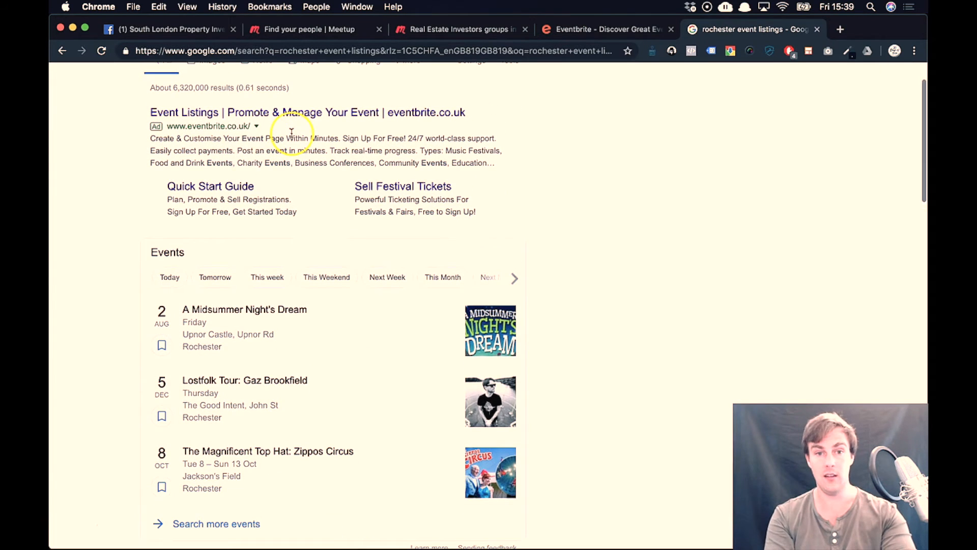
scroll(556, 262, "down", 8)
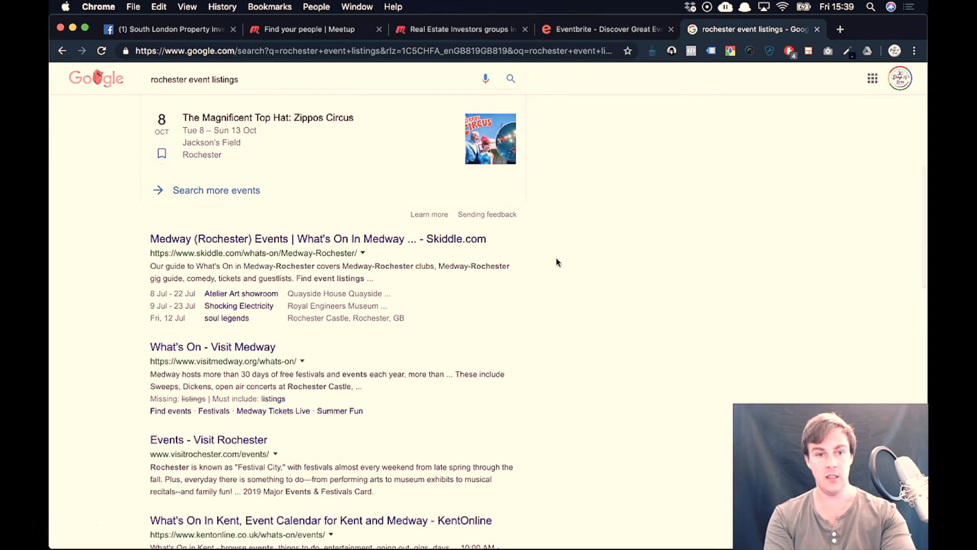
scroll(234, 271, "down", 1)
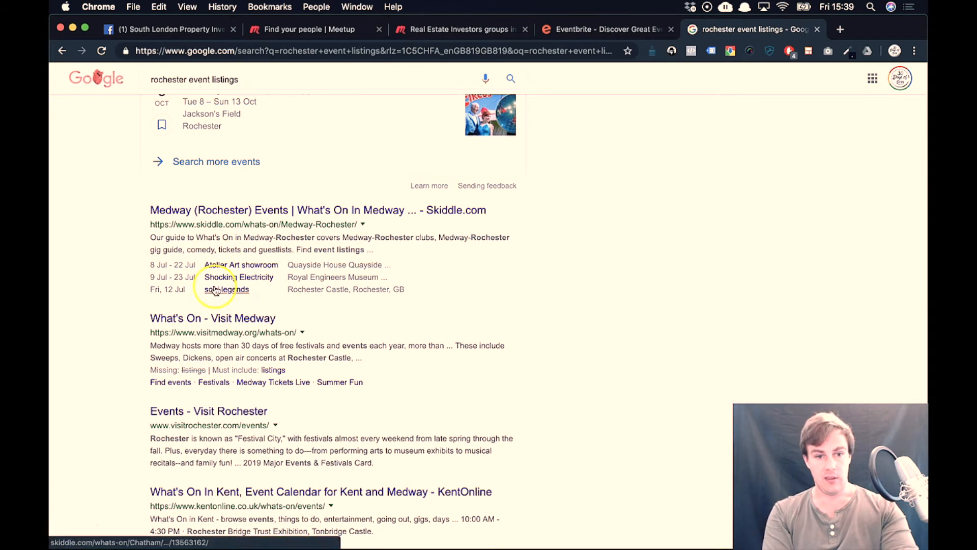
scroll(229, 344, "down", 1)
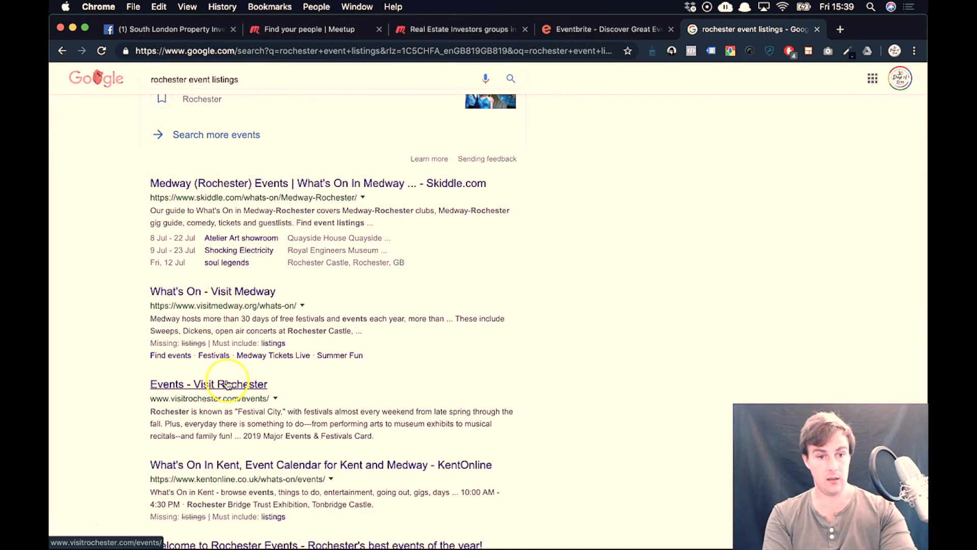
scroll(228, 384, "down", 4)
scroll(229, 376, "down", 1)
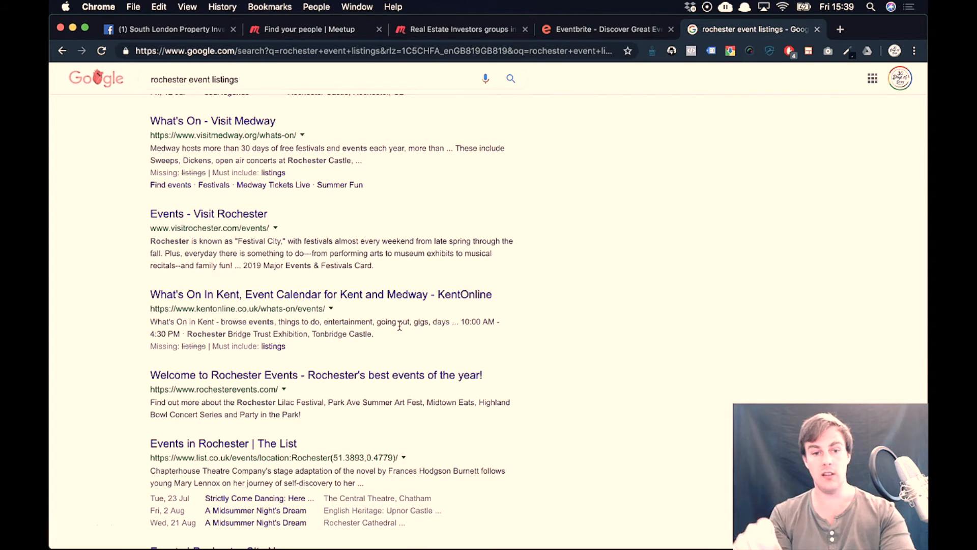
Open the Visit Rochester events page, look through it, and return to the search results.
left_click(244, 216)
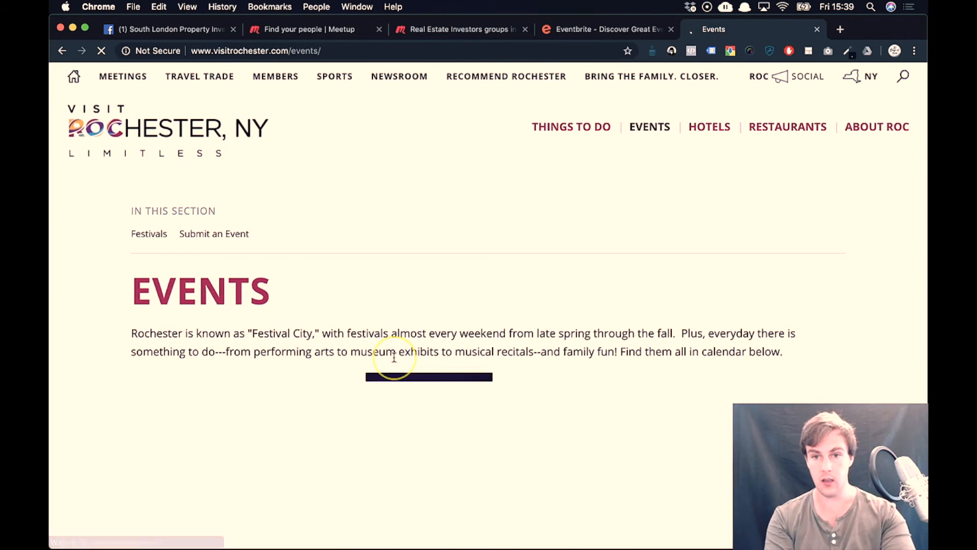
scroll(393, 357, "down", 15)
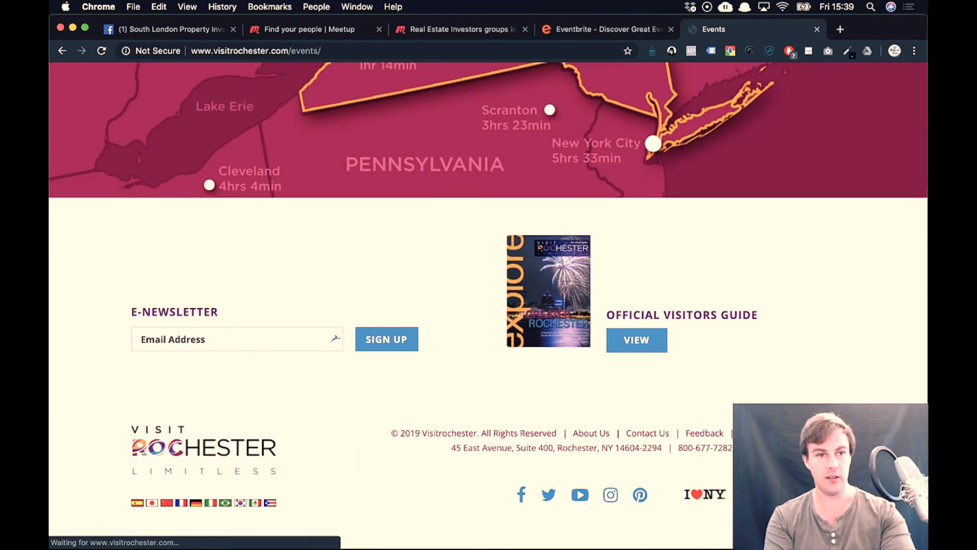
left_click(61, 50)
scroll(299, 316, "down", 1)
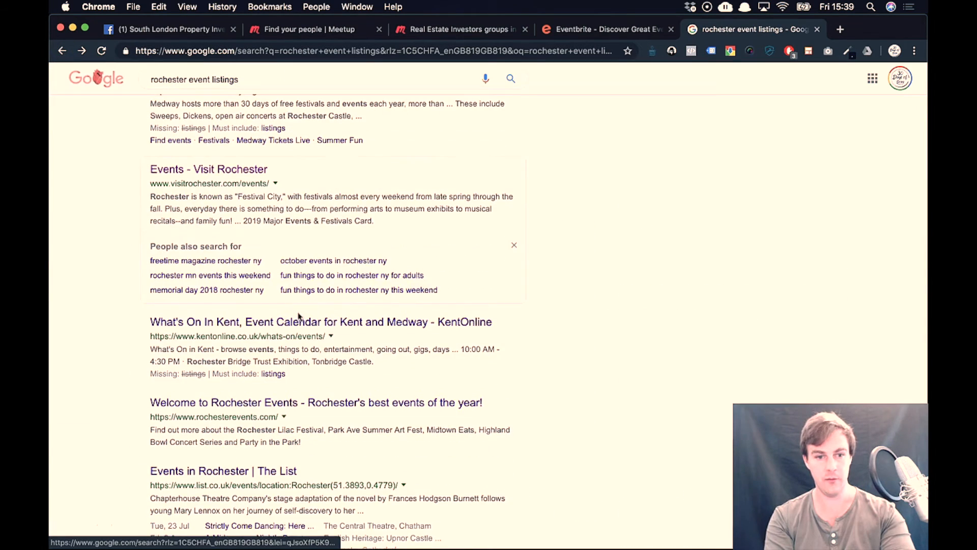
Open The List's Rochester events page, view its form for adding an event, and go back to the events page.
scroll(299, 316, "down", 4)
left_click(230, 270)
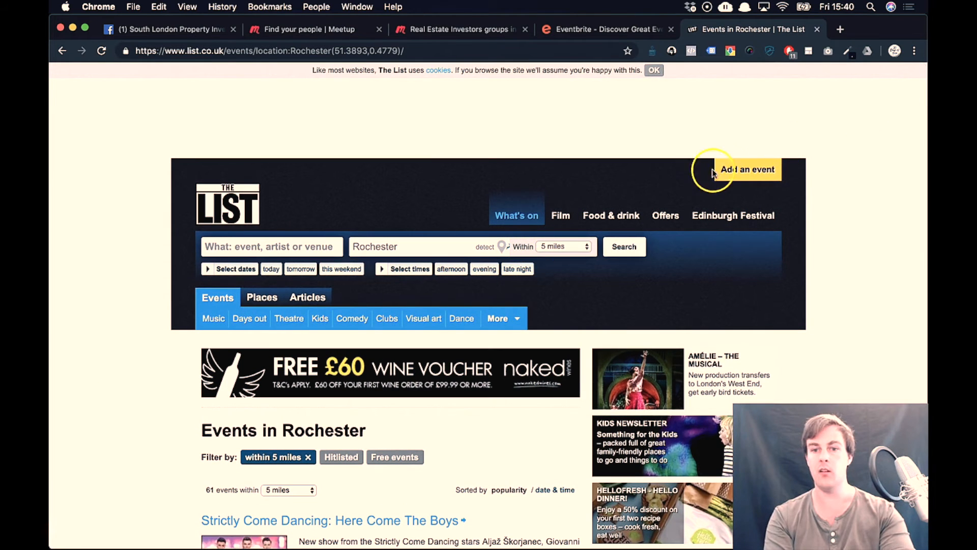
left_click(730, 171)
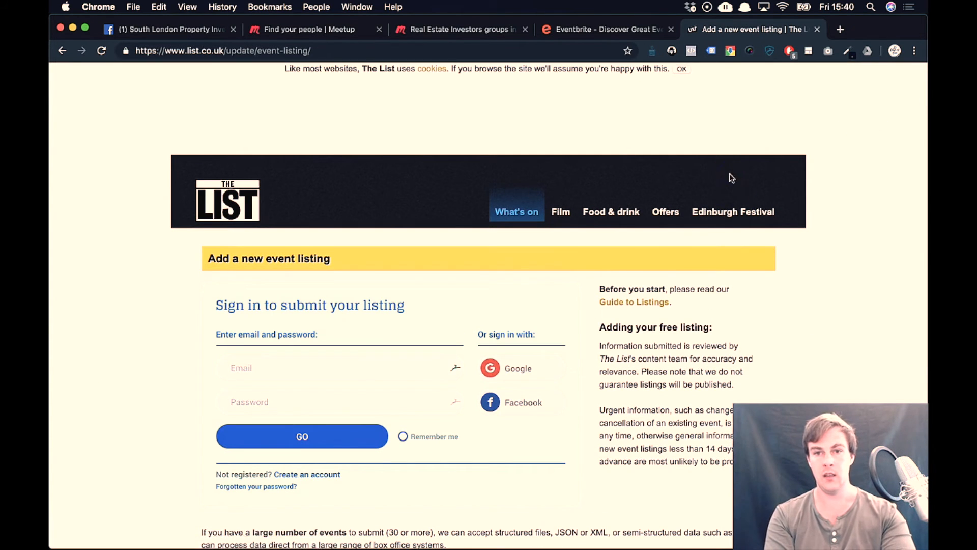
left_click(253, 281)
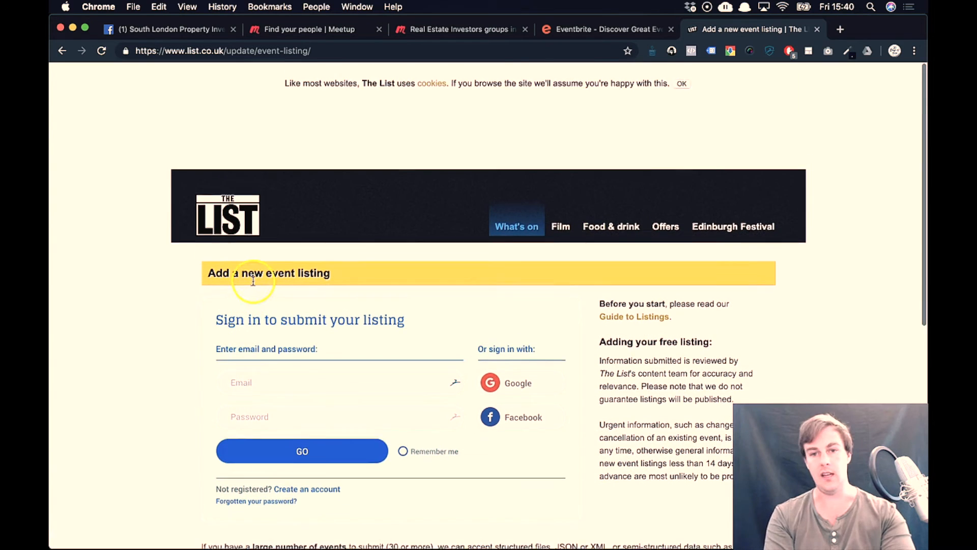
left_click(62, 51)
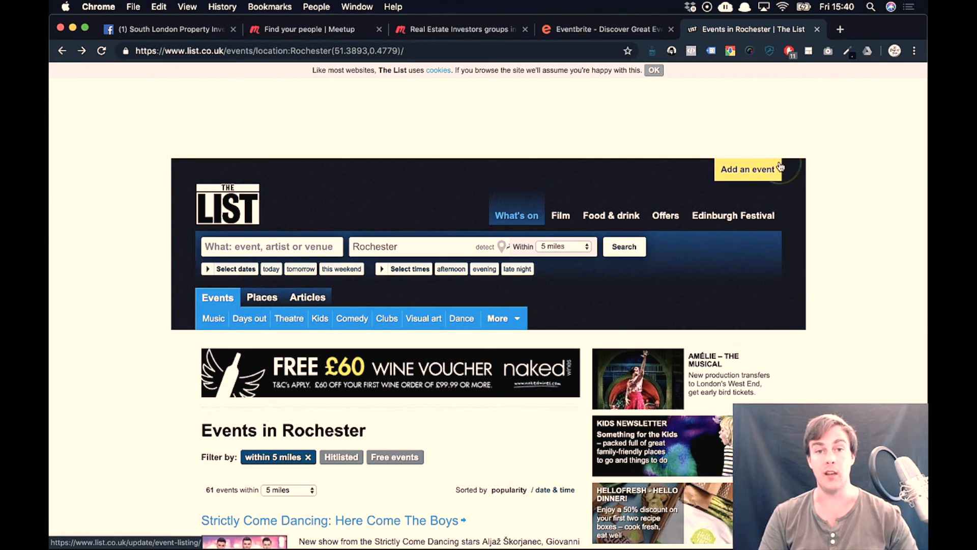
Search Google for "time out submit event" and open Time Out London's page on getting an event listed.
left_click(396, 51)
type("time out s")
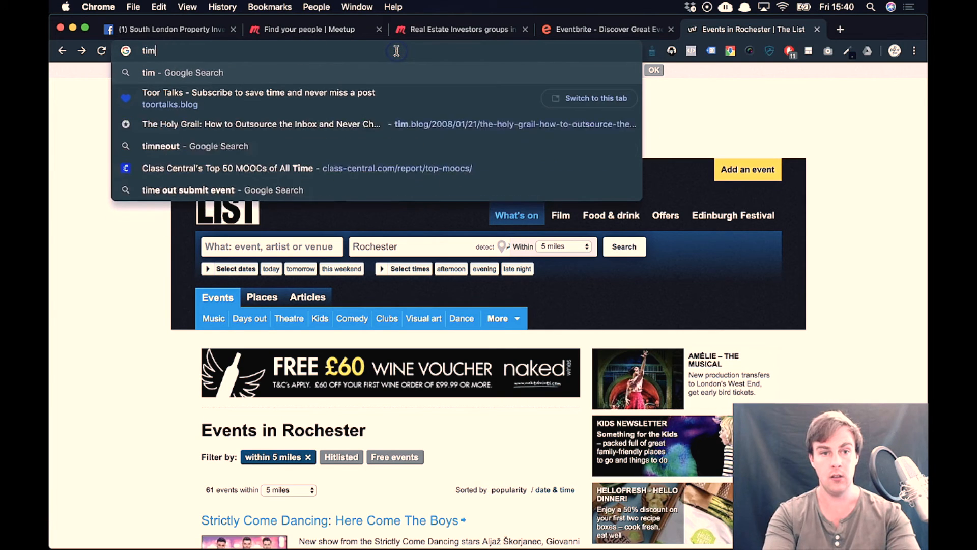
key("Down")
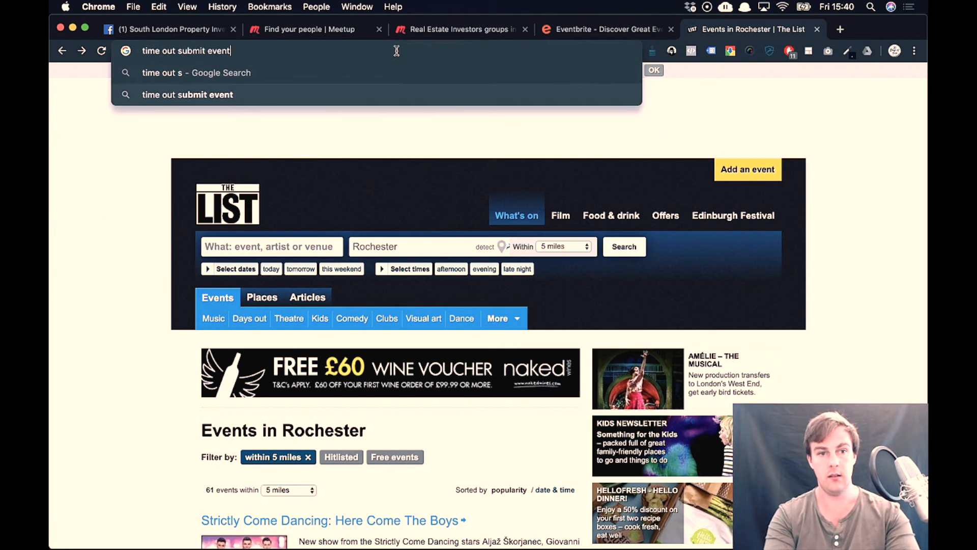
key("Return")
left_click(229, 191)
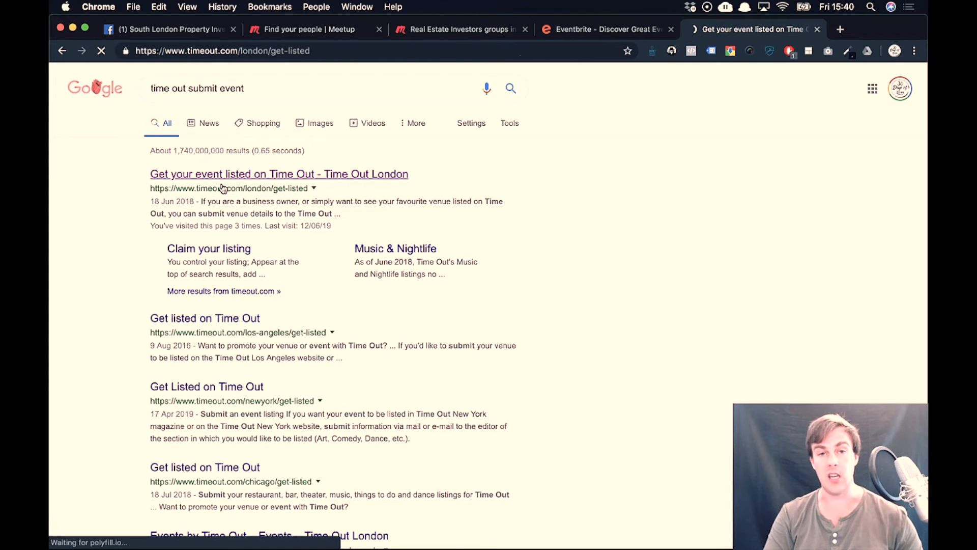
Examine the event categories and submission instructions on Time Out London's listing page.
scroll(353, 340, "down", 3)
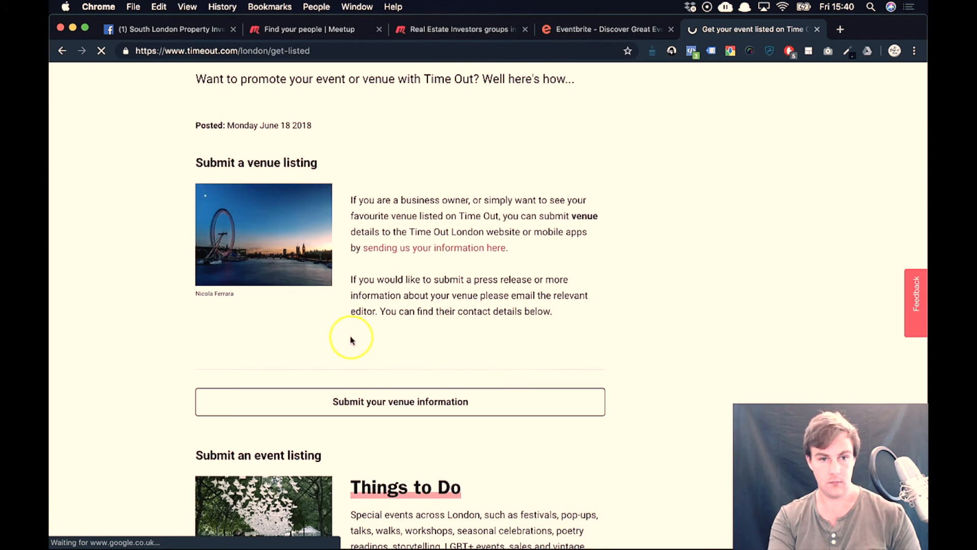
scroll(452, 364, "down", 6)
scroll(445, 252, "down", 5)
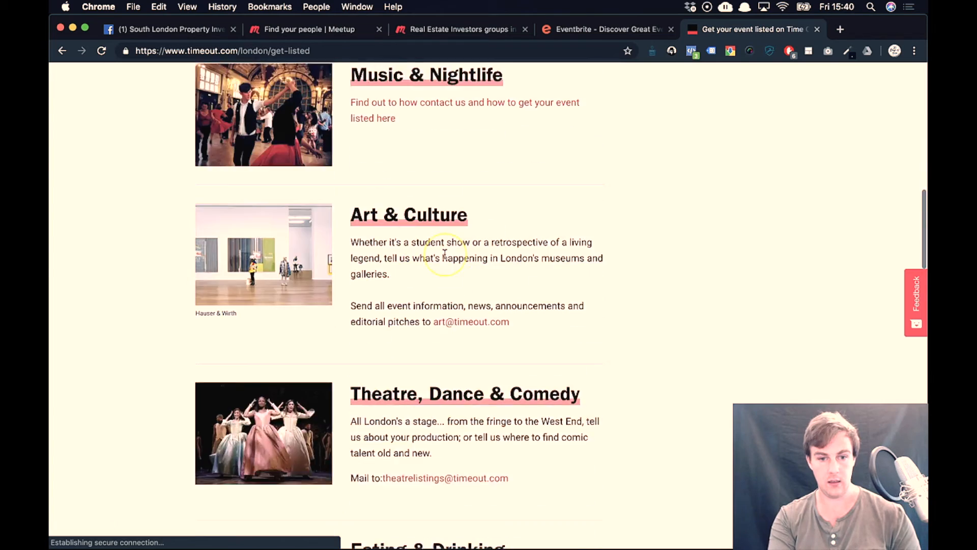
scroll(445, 253, "up", 6)
scroll(334, 228, "down", 10)
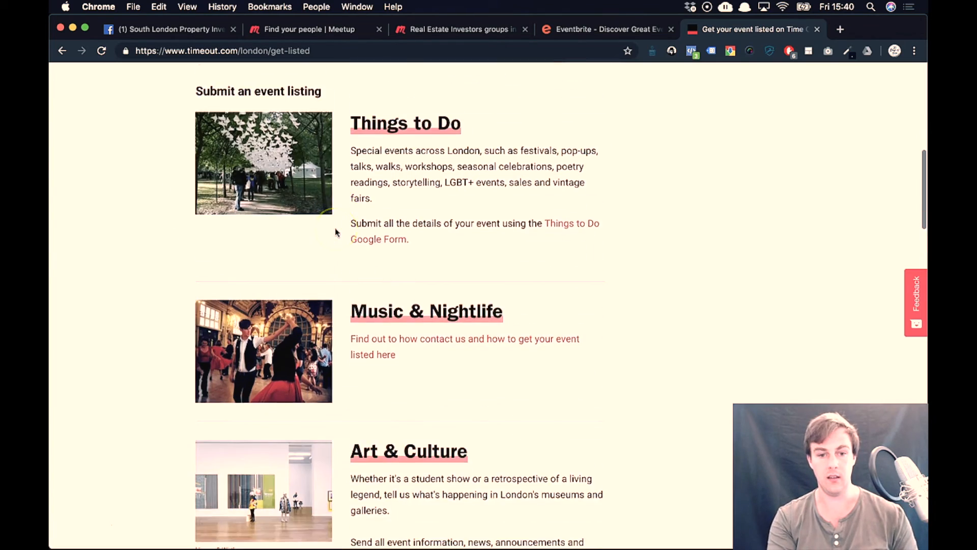
scroll(415, 395, "down", 8)
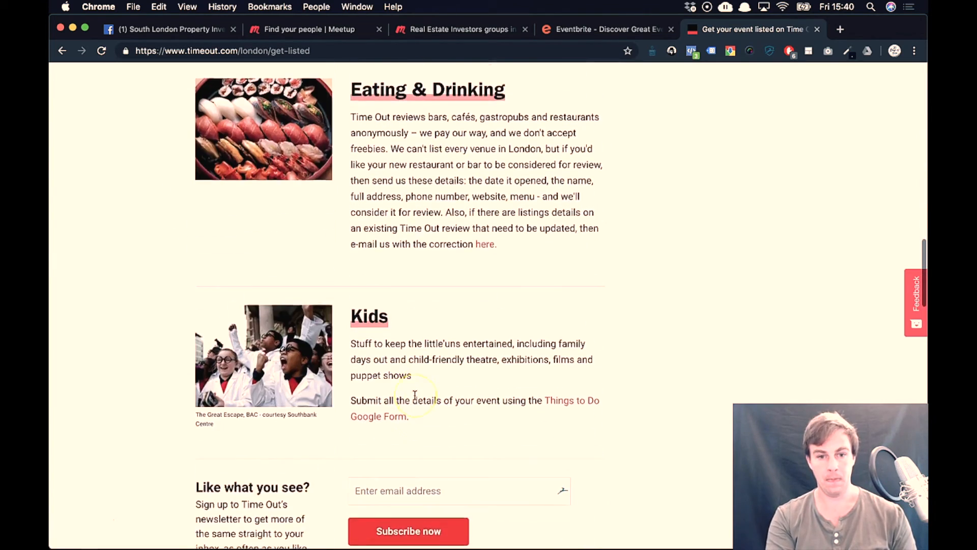
Review Time Out London's Things to Do event submission details and venue listing instructions, going back up to the page heading.
scroll(415, 395, "up", 14)
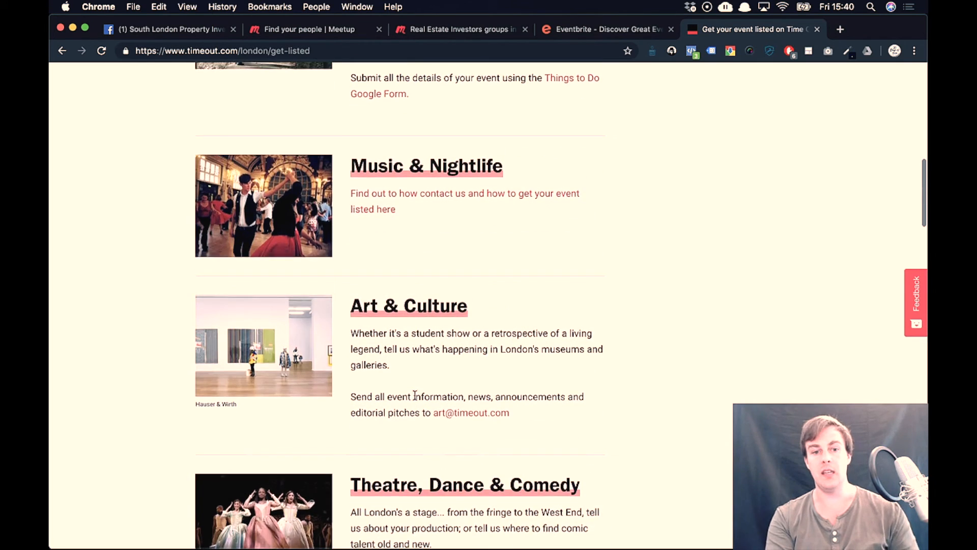
scroll(415, 395, "up", 3)
left_click(407, 160)
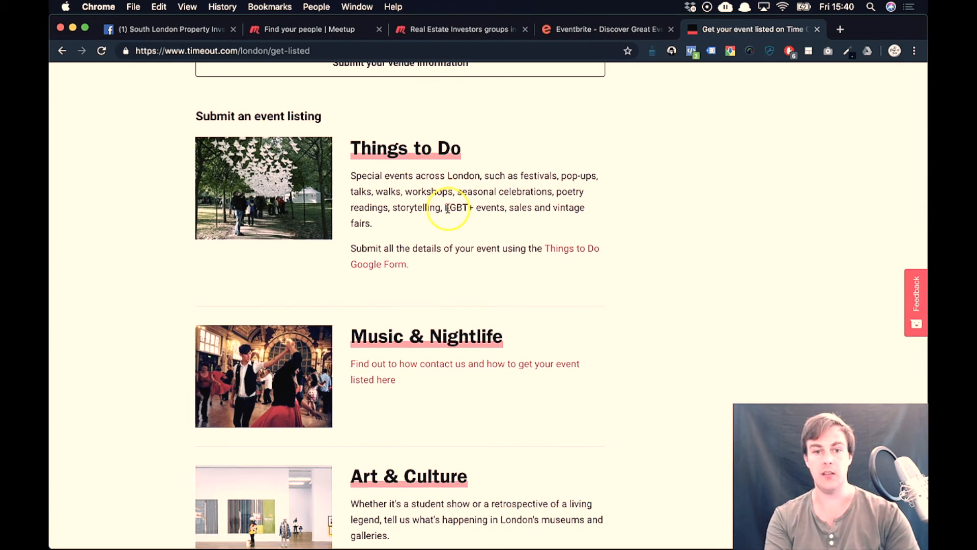
scroll(448, 209, "up", 3)
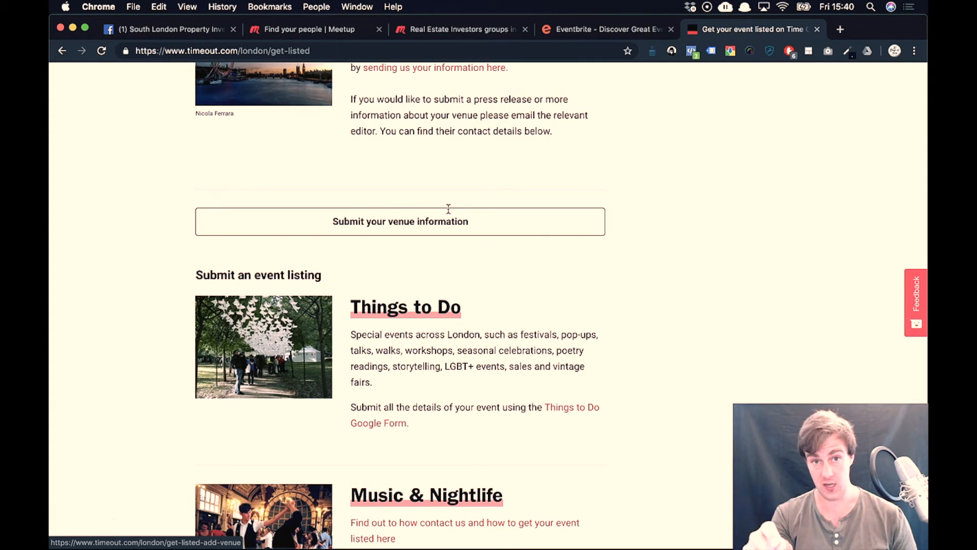
scroll(448, 208, "up", 2)
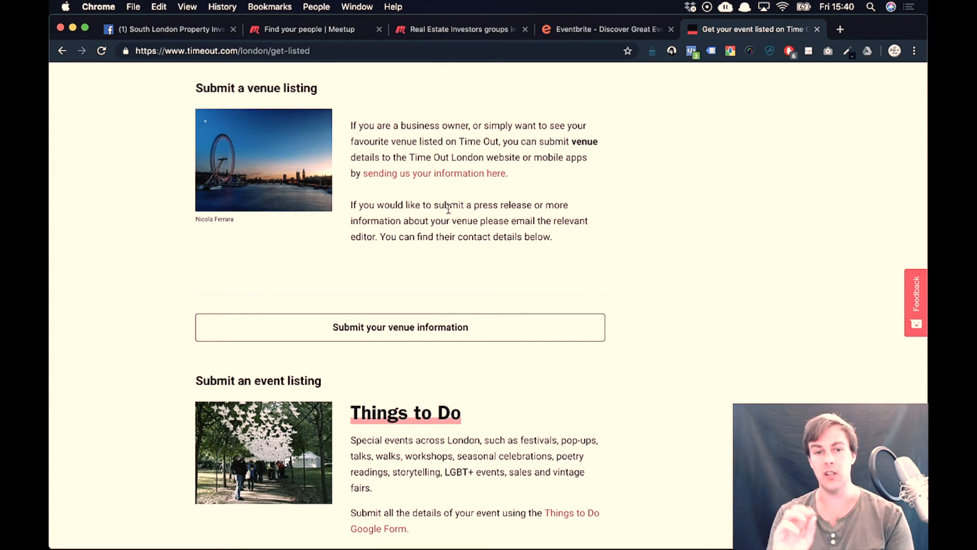
scroll(449, 208, "up", 3)
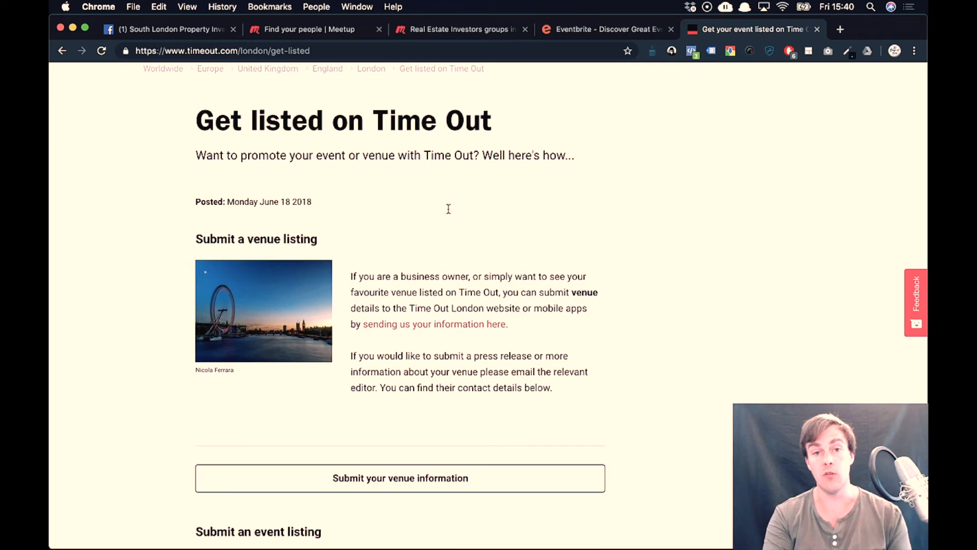
scroll(448, 209, "up", 2)
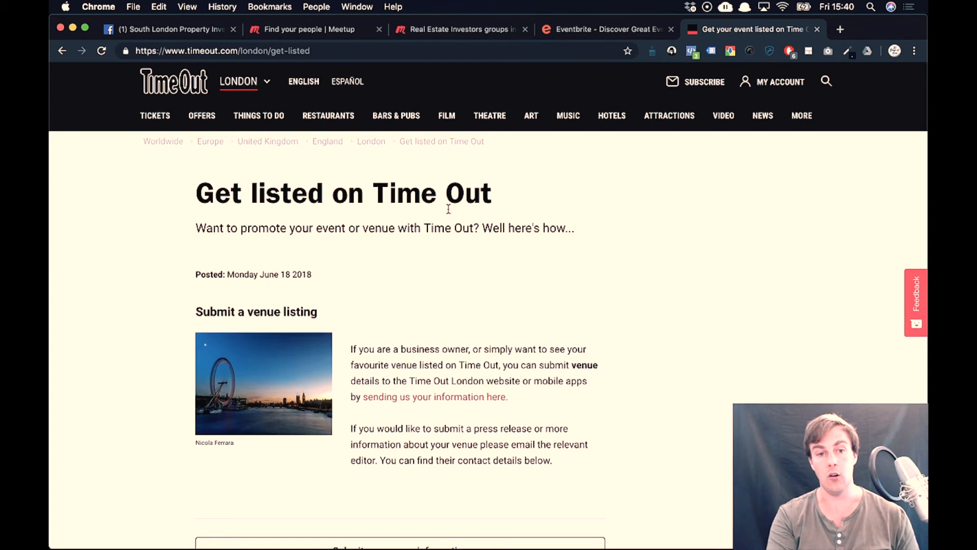
Close the Time Out London page and return to the Meetup home page.
left_click(816, 30)
left_click(305, 29)
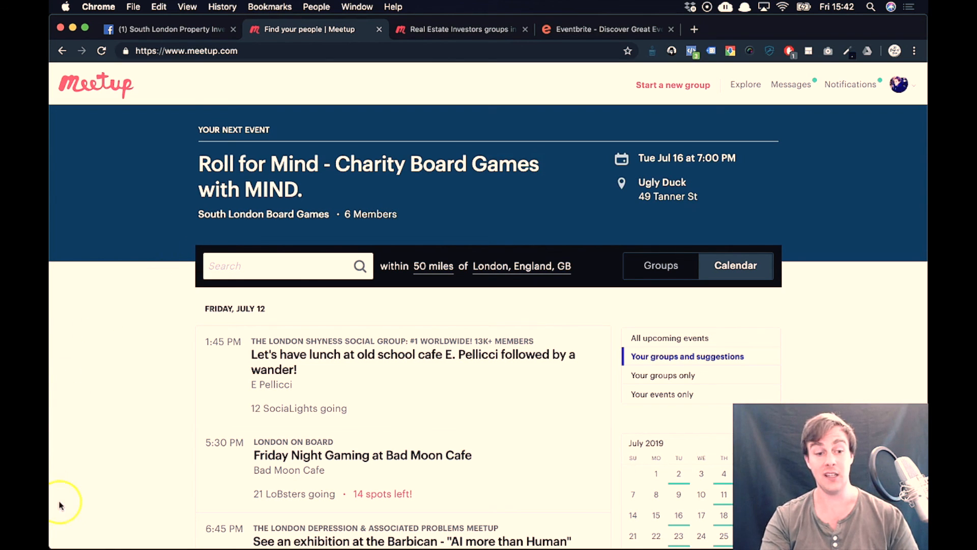
left_click(71, 515)
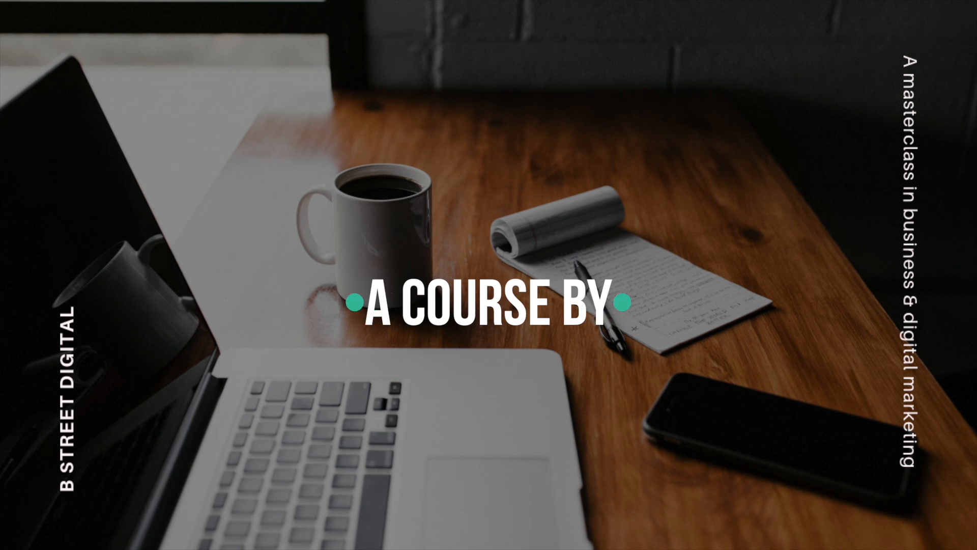